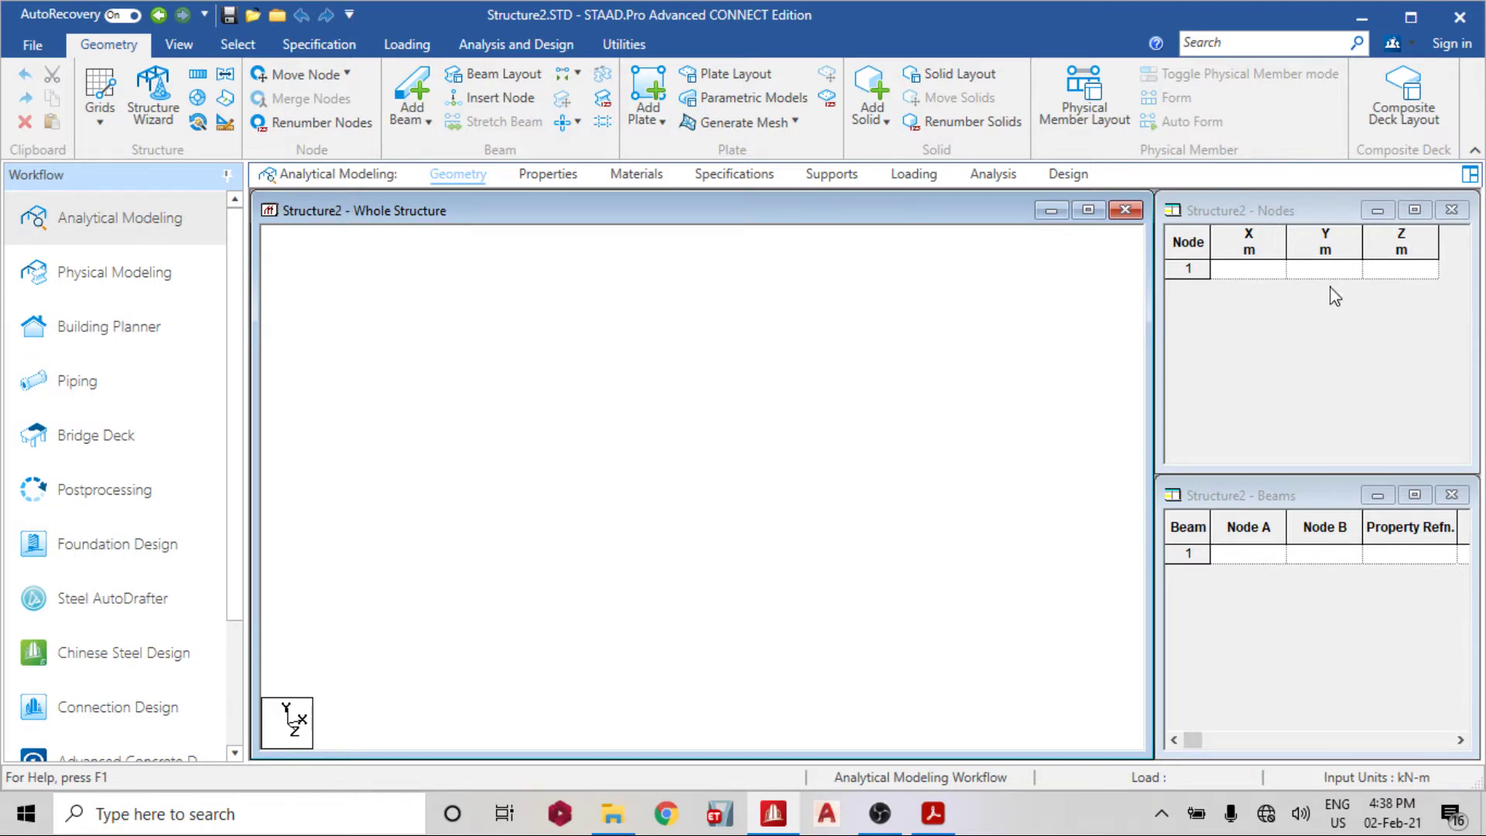
# Create the first node at the origin, with coordinates 0, 0, 0 m
pyautogui.click(1246, 271)
pyautogui.write('0')
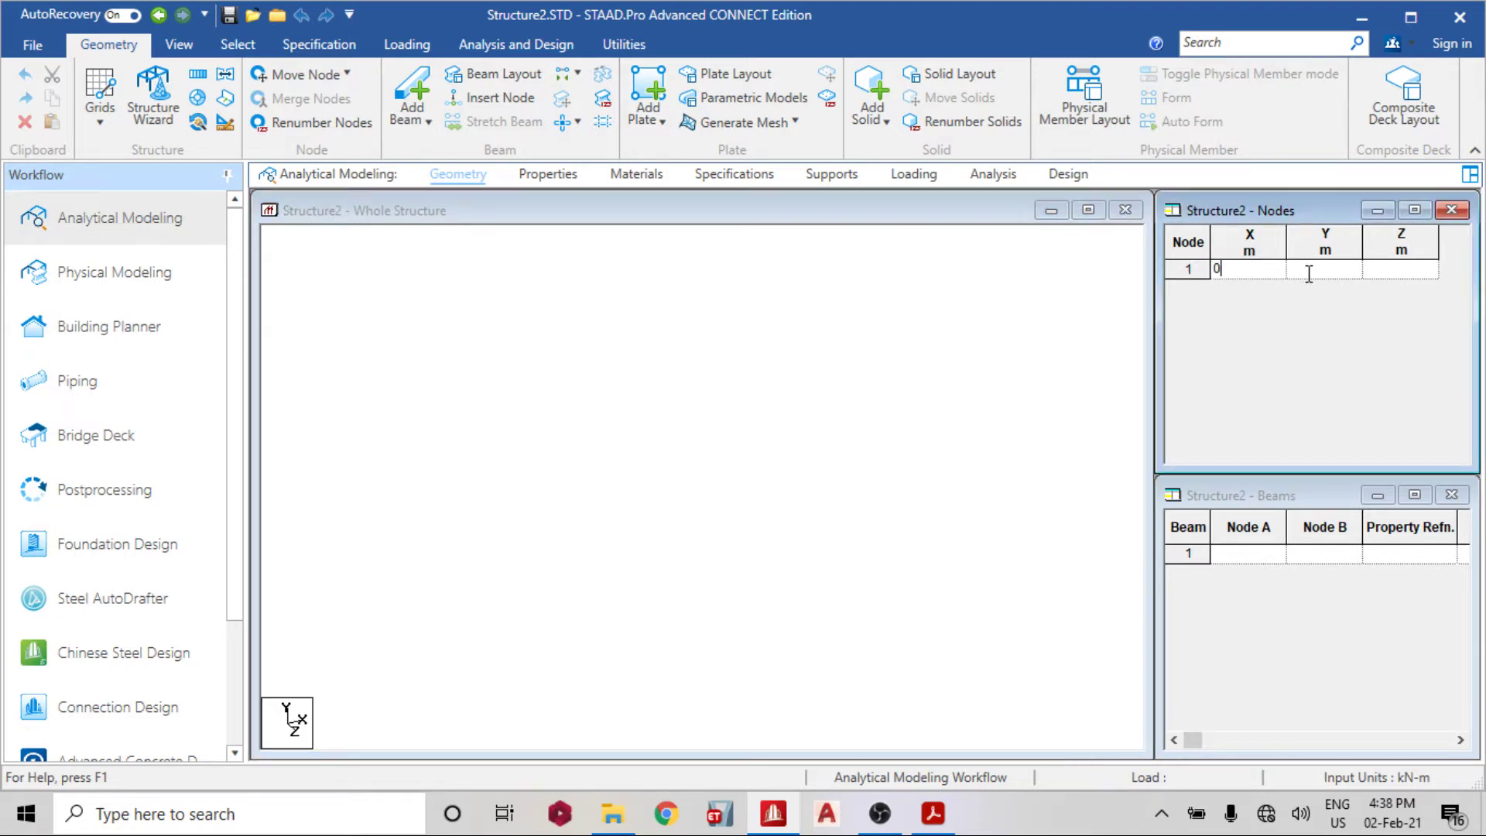
pyautogui.click(1308, 271)
# Repeat the origin node along global X in 9 linked steps of 1.5 m to form the bottom chord
pyautogui.rightClick(550, 434)
pyautogui.moveTo(647, 364)
pyautogui.click(856, 361)
pyautogui.moveTo(770, 559); pyautogui.dragTo(550, 382)
pyautogui.click(198, 75)
pyautogui.moveTo(921, 590); pyautogui.dragTo(844, 595)
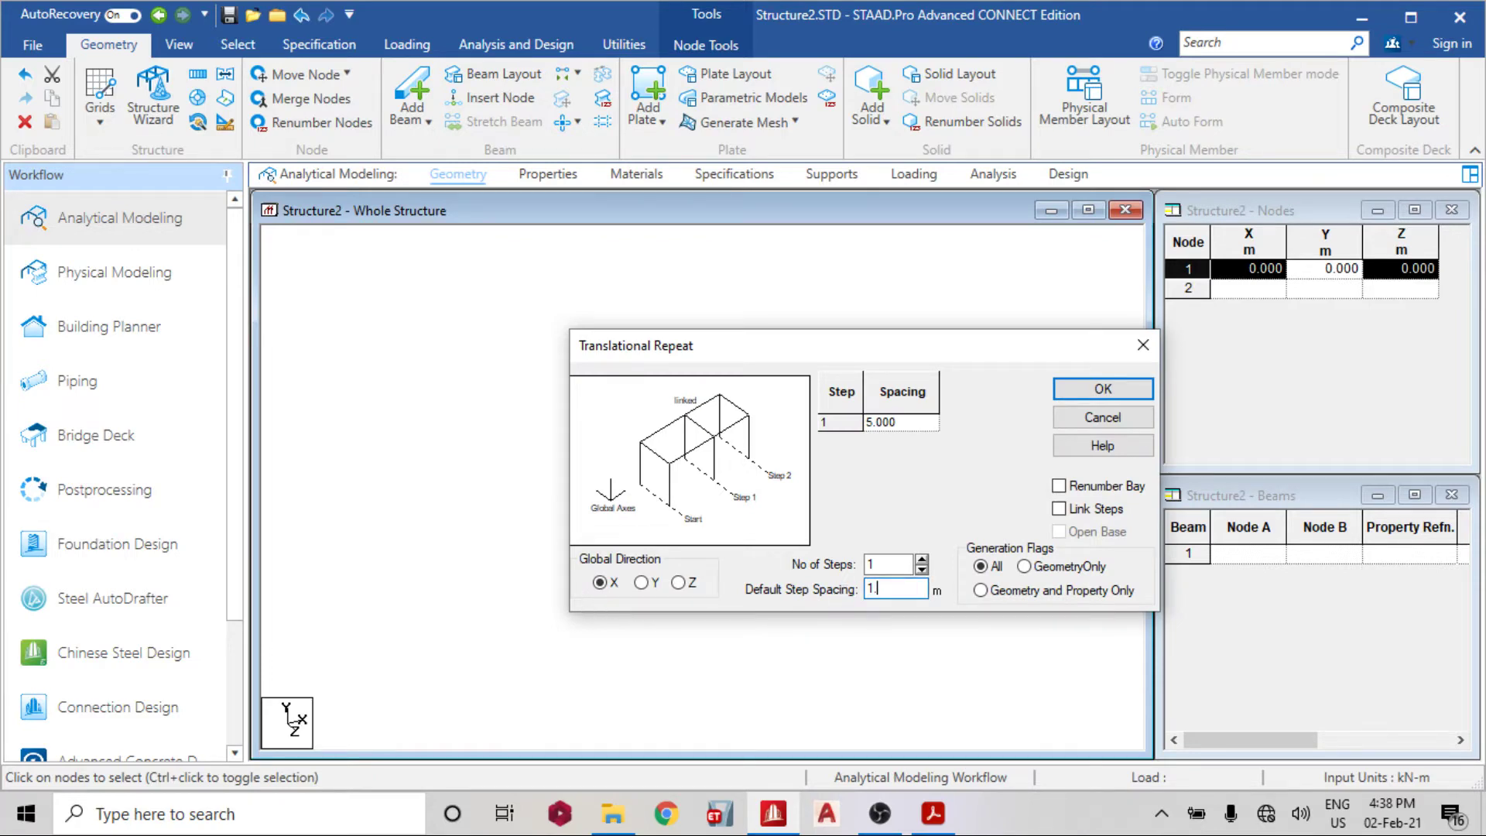
pyautogui.moveTo(912, 565); pyautogui.dragTo(858, 565)
pyautogui.write('9')
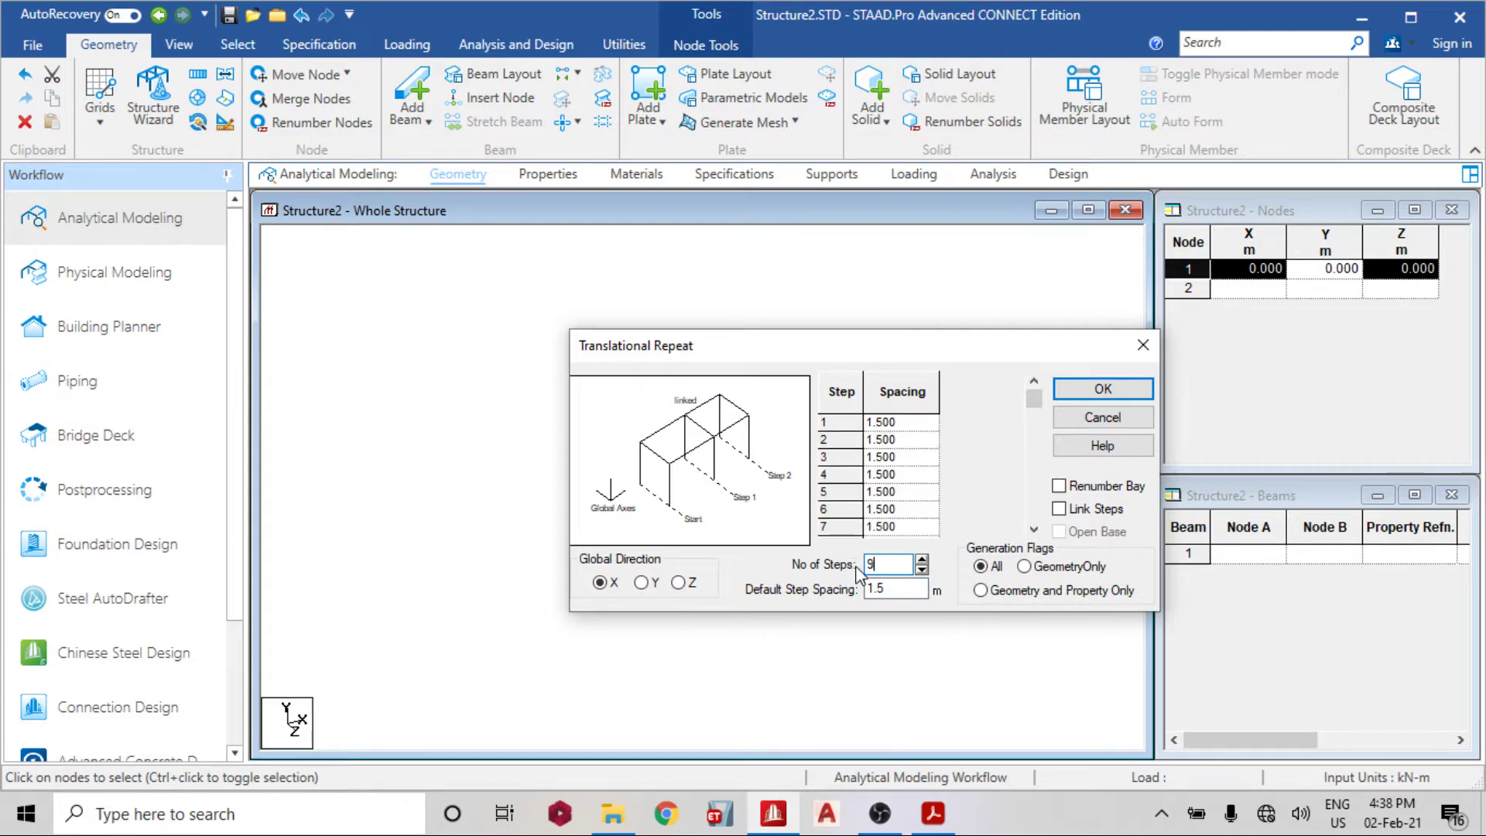
pyautogui.click(1077, 388)
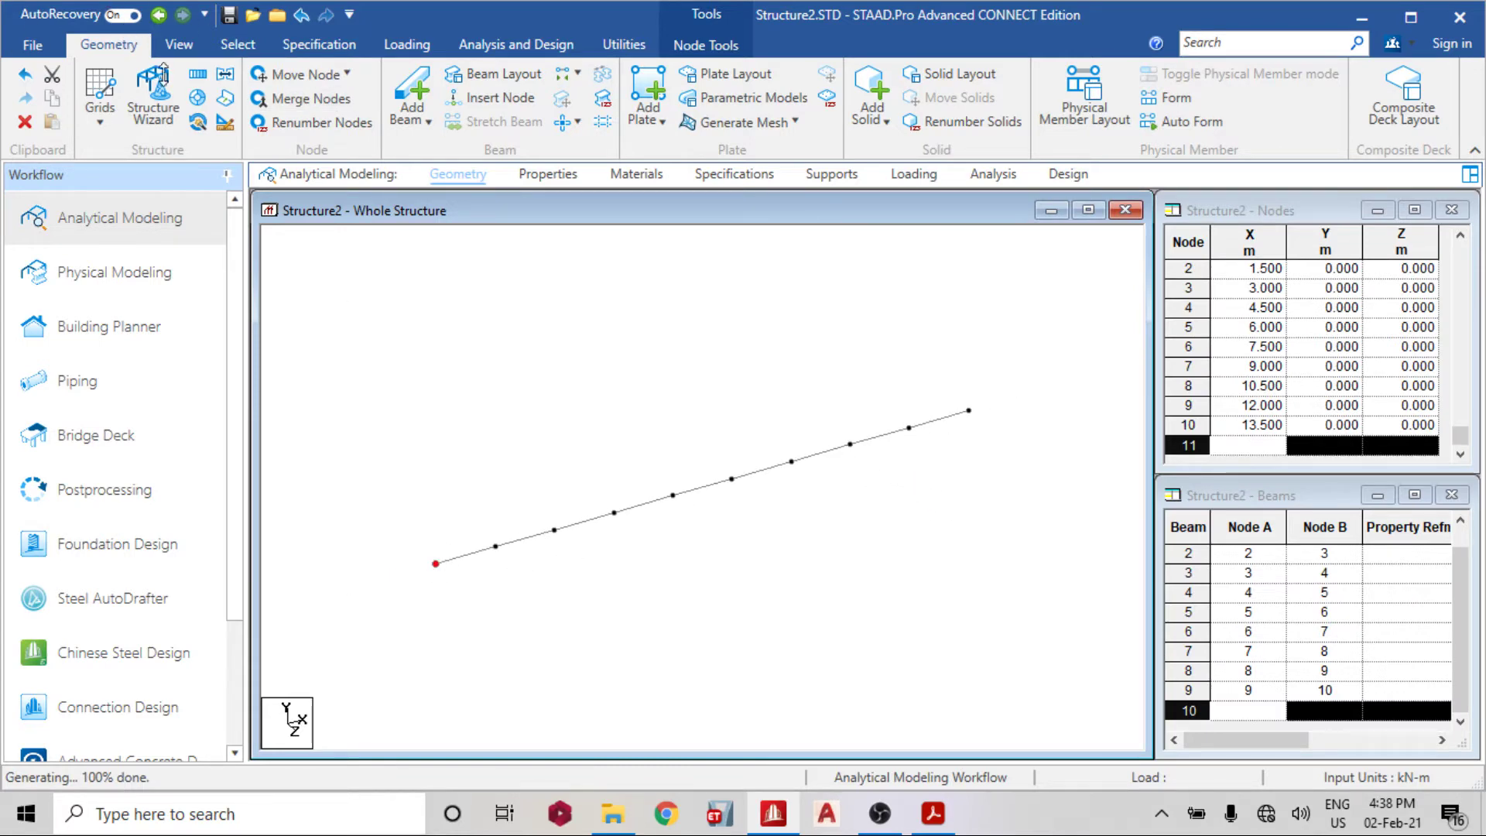
# Repeat the origin node once along global Y at 0.6 m with linked steps to form the short end vertical
pyautogui.click(199, 77)
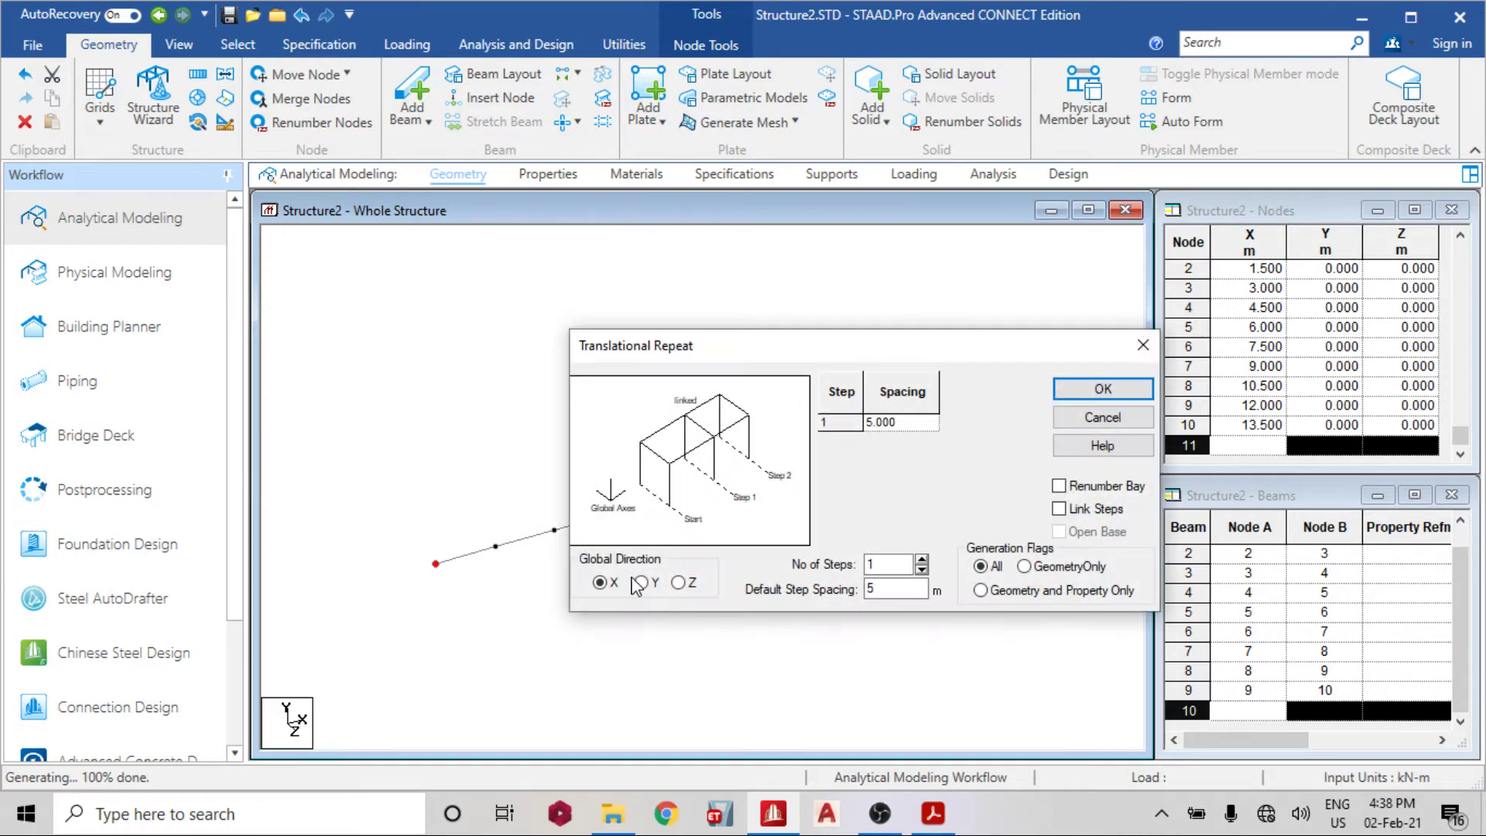
pyautogui.moveTo(901, 588); pyautogui.dragTo(817, 591)
pyautogui.write('.6')
pyautogui.click(1108, 511)
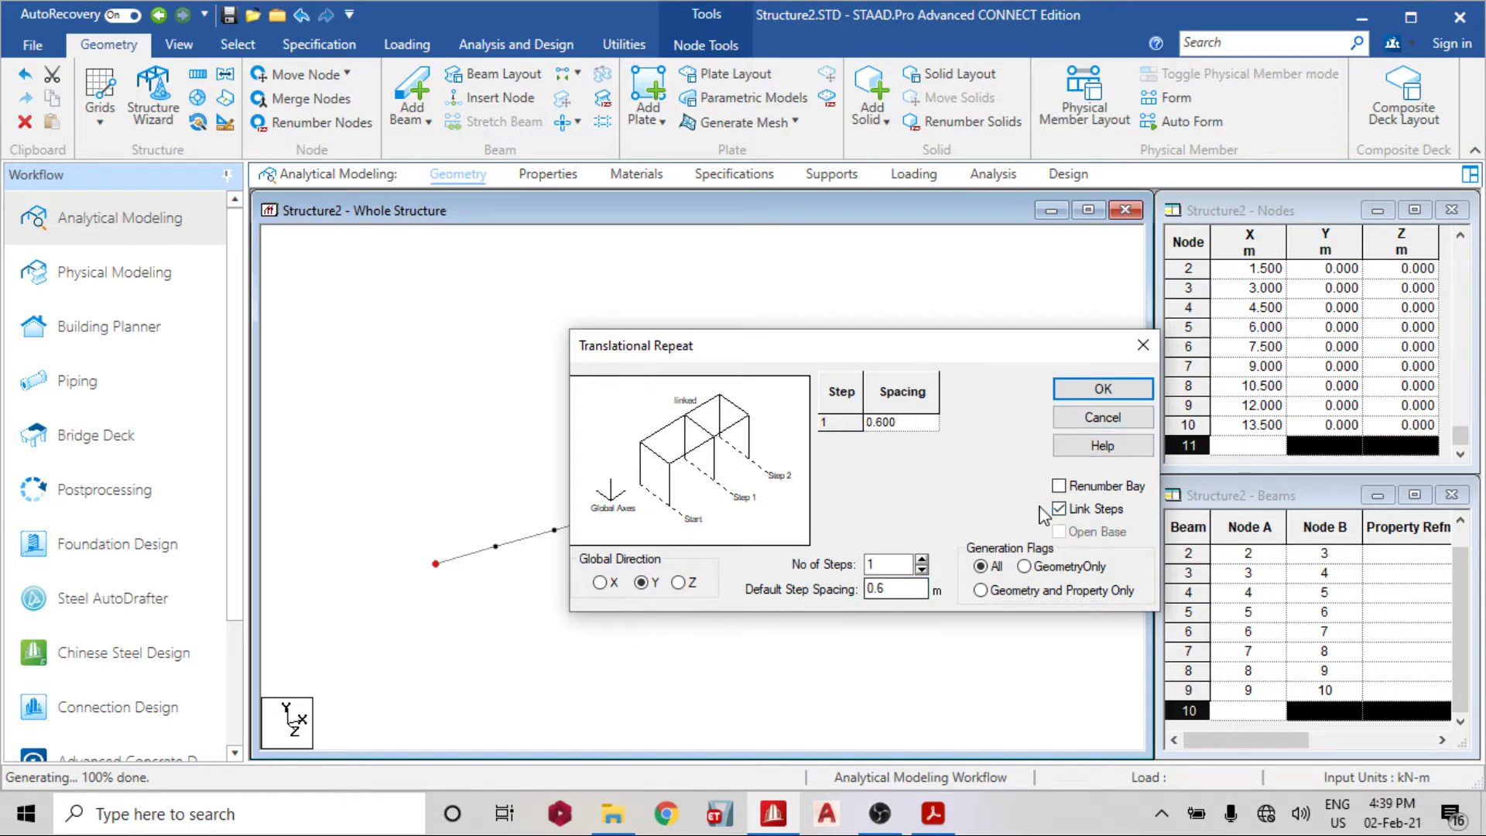
pyautogui.click(1103, 389)
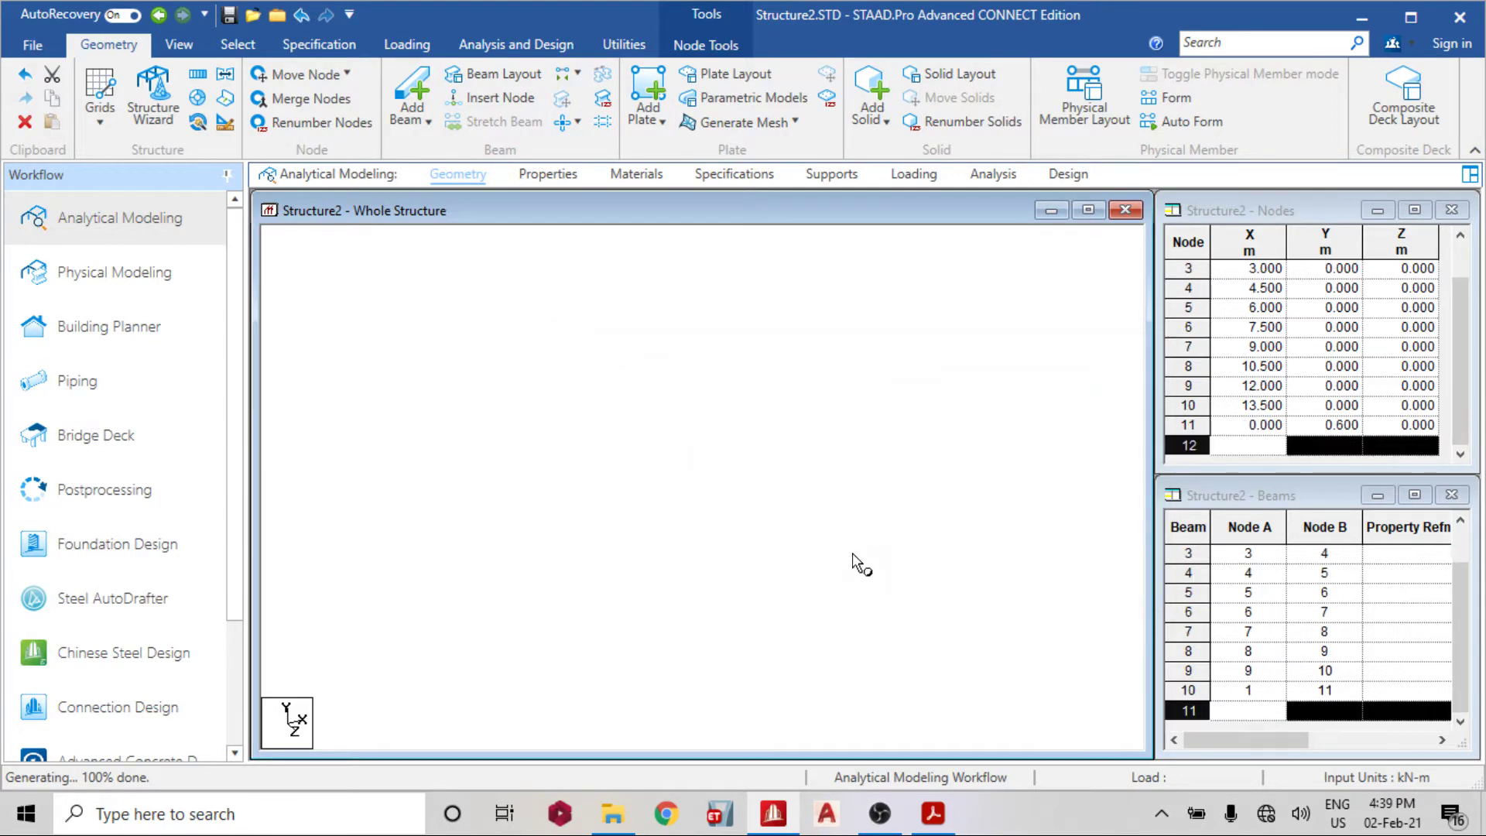
# Repeat the bottom chord's far end node once along global Y at 1.8 m with linked steps to form the tall end vertical
pyautogui.click(967, 410)
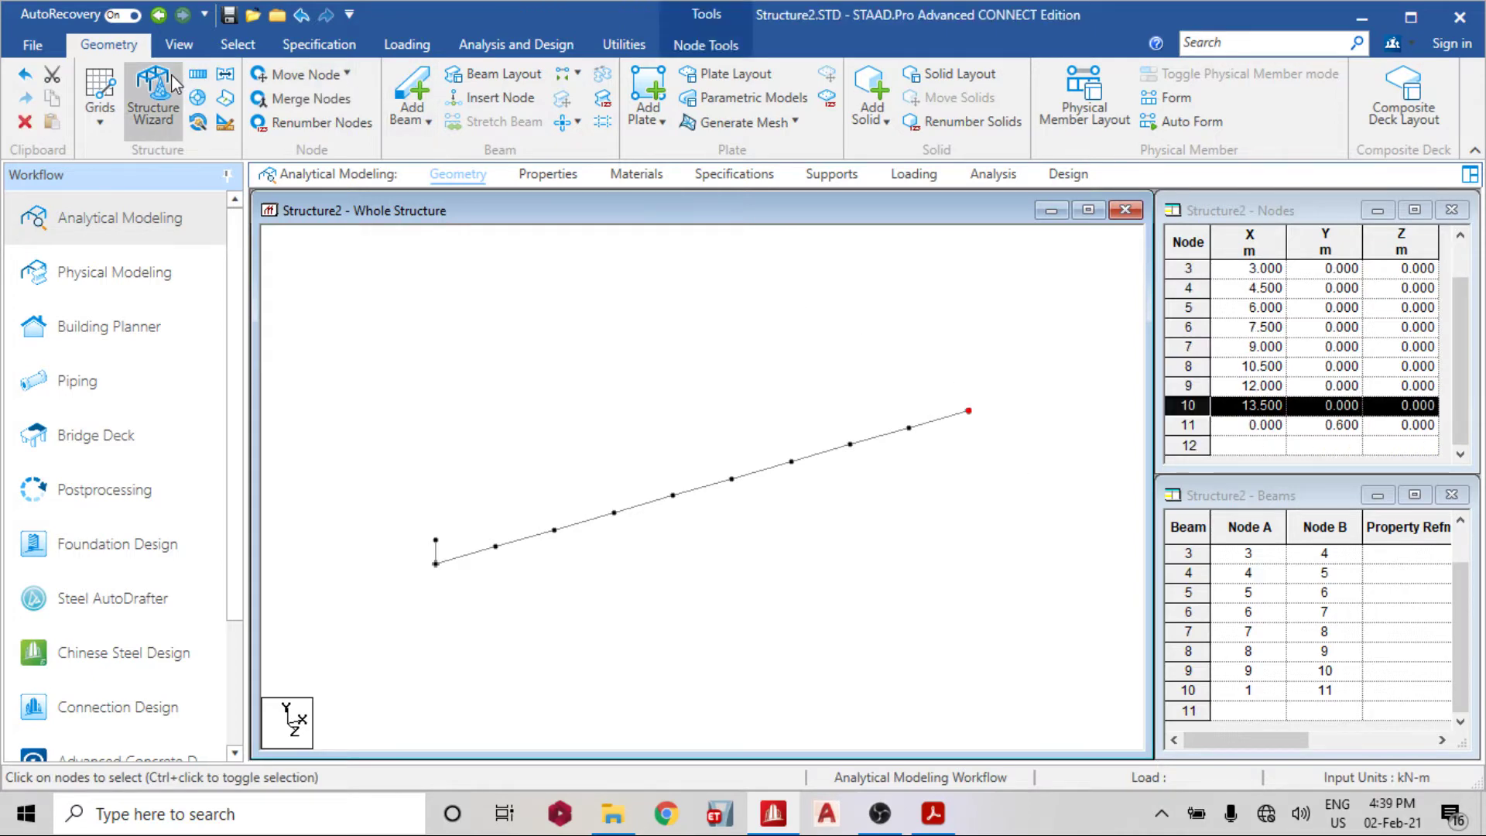
pyautogui.click(198, 74)
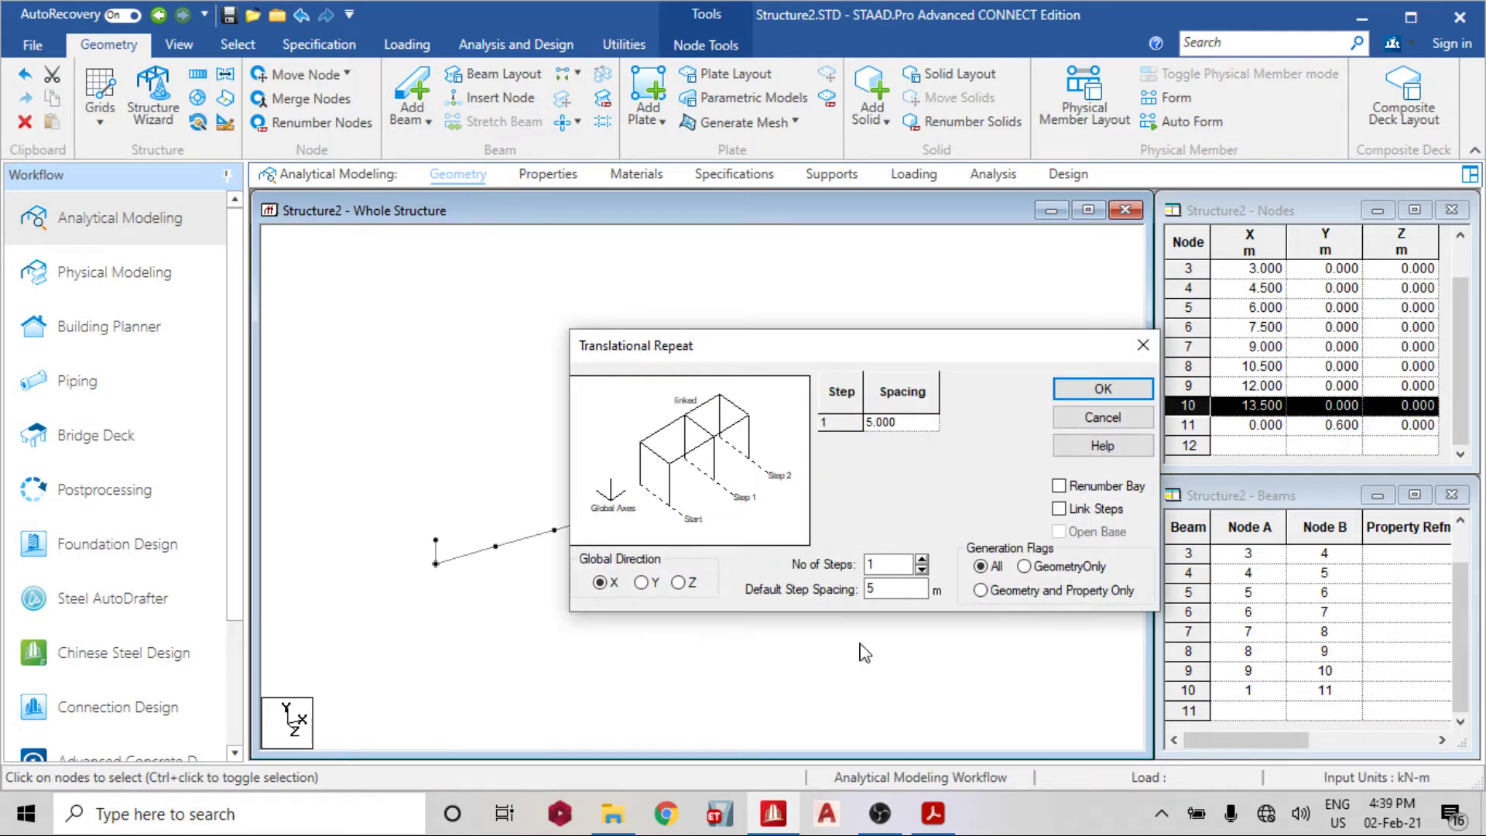
pyautogui.moveTo(898, 590); pyautogui.dragTo(862, 600)
pyautogui.click(1059, 509)
pyautogui.click(1093, 388)
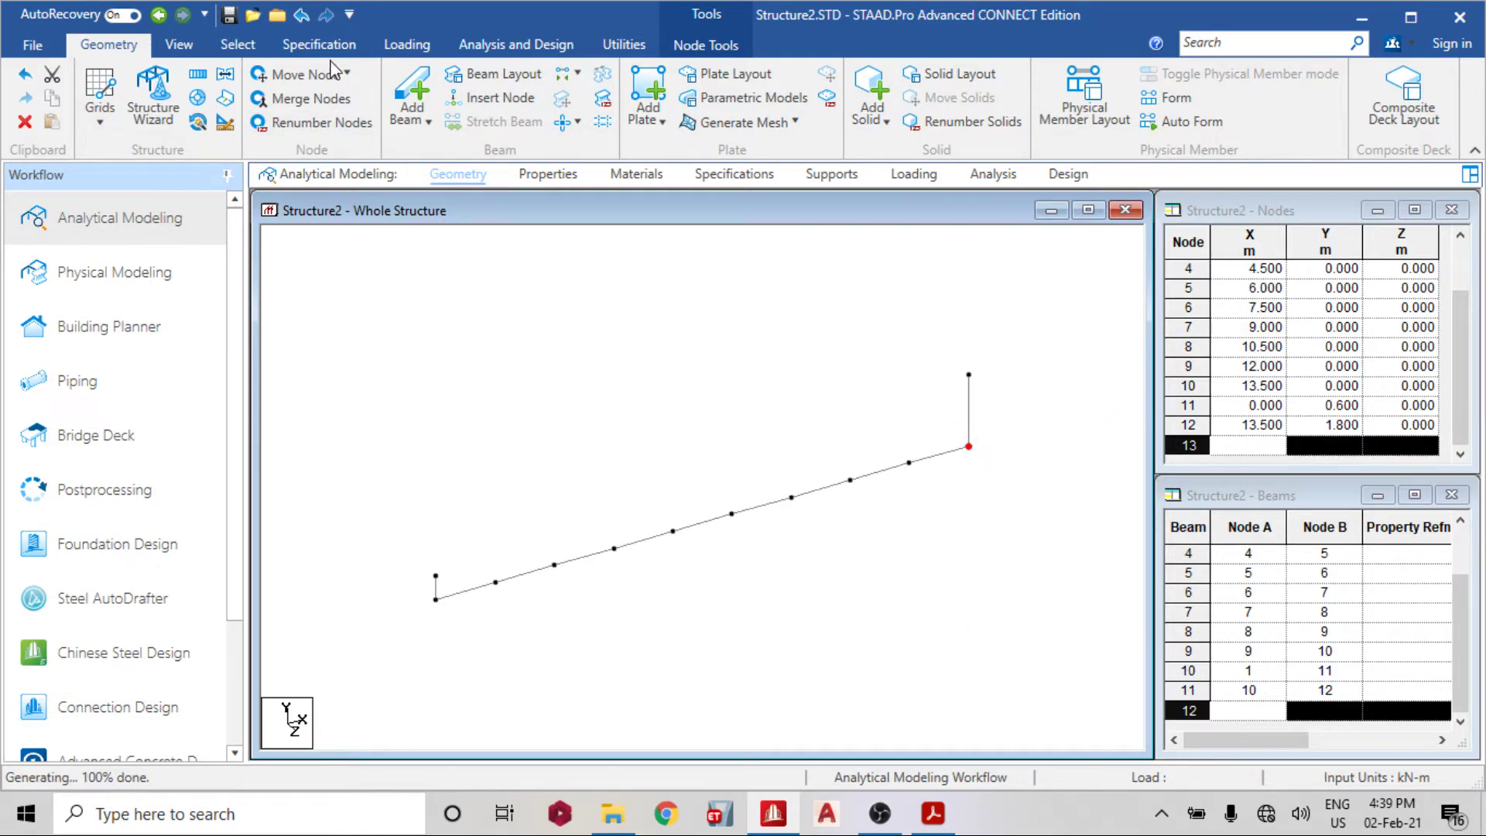
# Add a sloping top chord beam between the upper nodes of the two end verticals
pyautogui.click(410, 93)
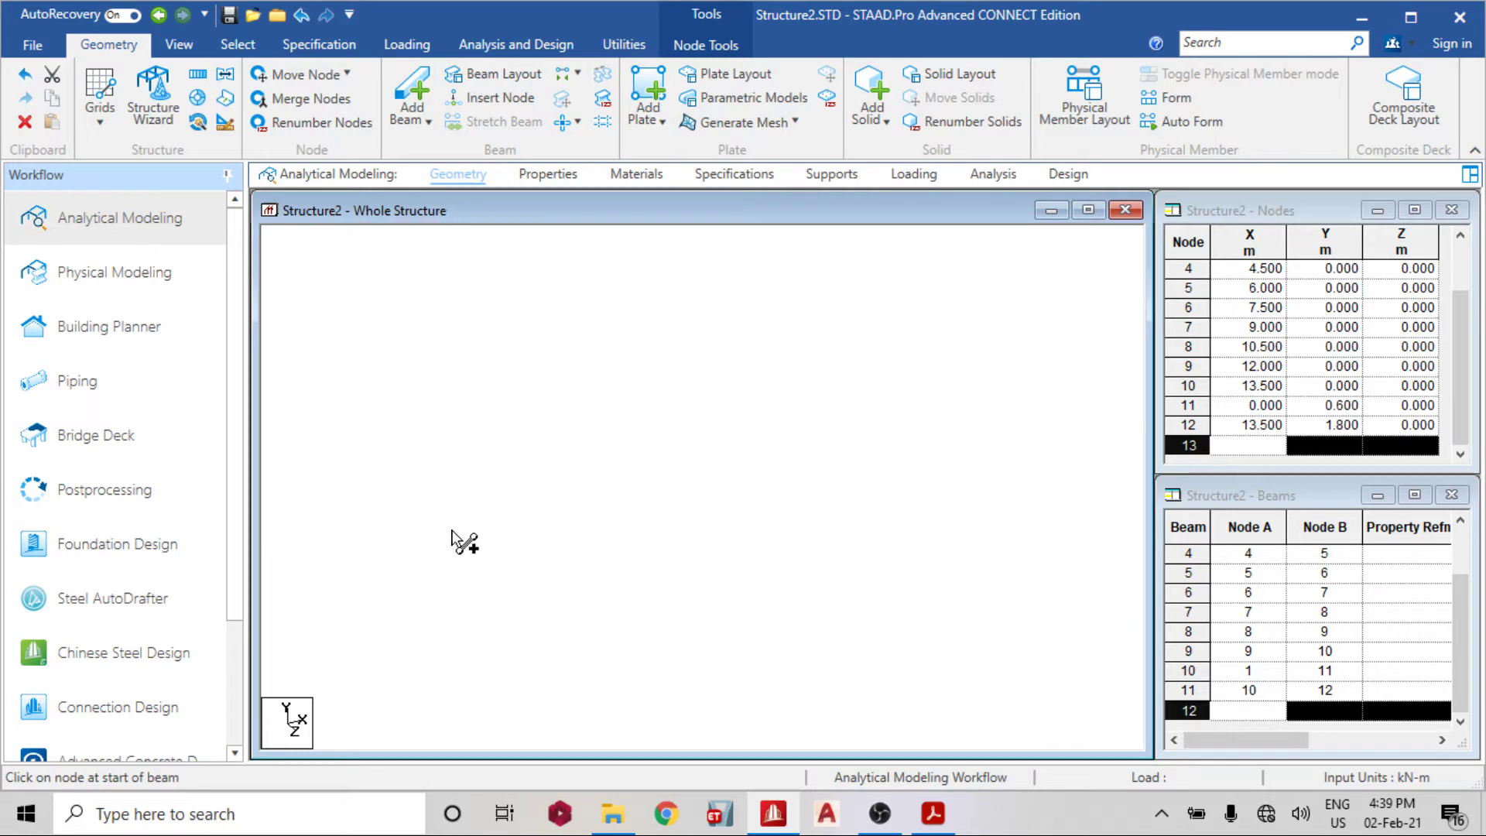
pyautogui.moveTo(436, 575); pyautogui.dragTo(969, 375)
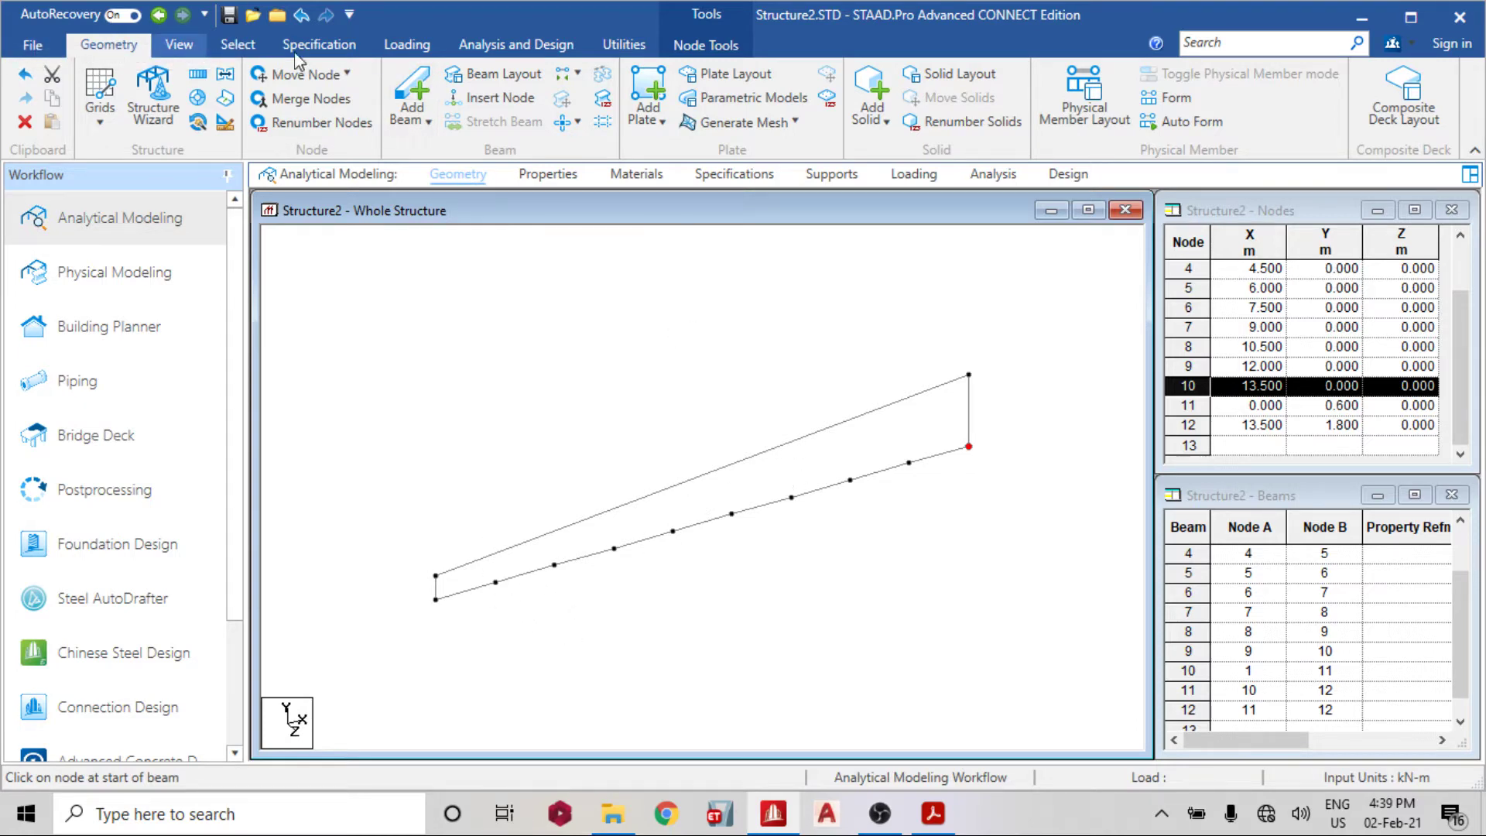
# Repeat the eight interior bottom chord nodes once along global Y at 5 m with linked steps to create verticals crossing the top chord
pyautogui.click(179, 44)
pyautogui.click(445, 99)
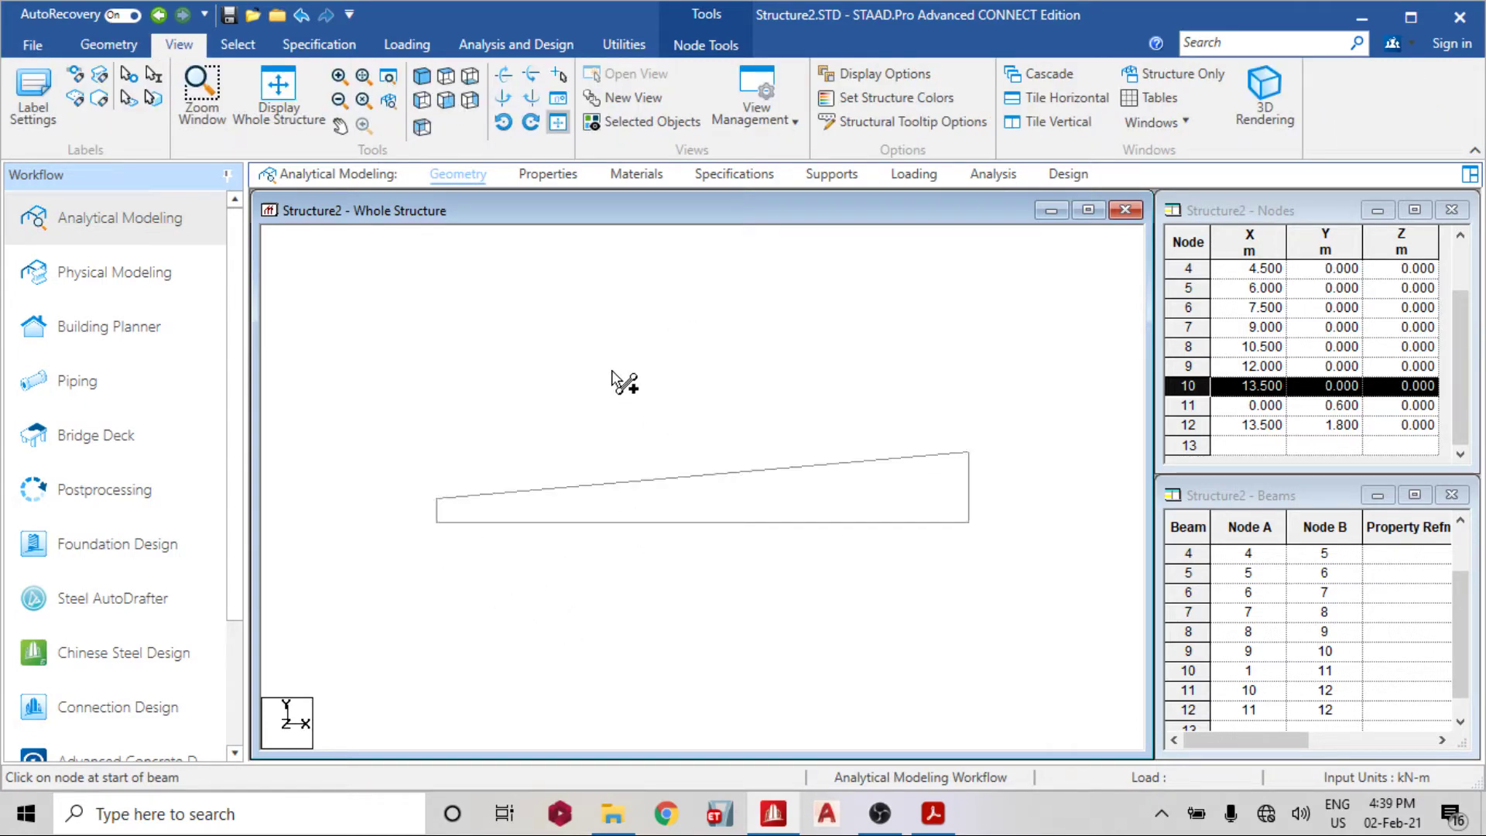
pyautogui.click(237, 44)
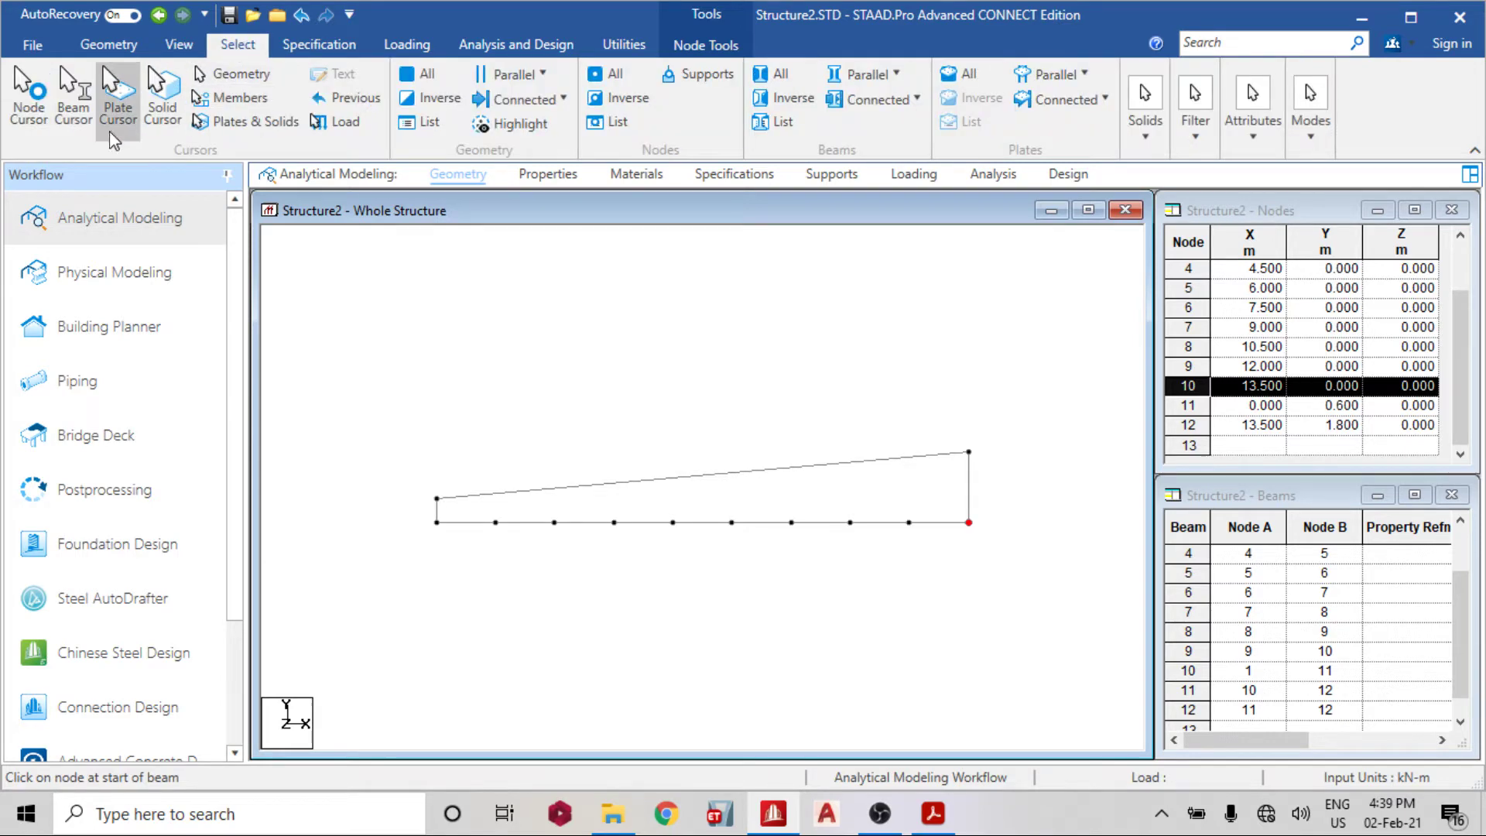
pyautogui.click(28, 93)
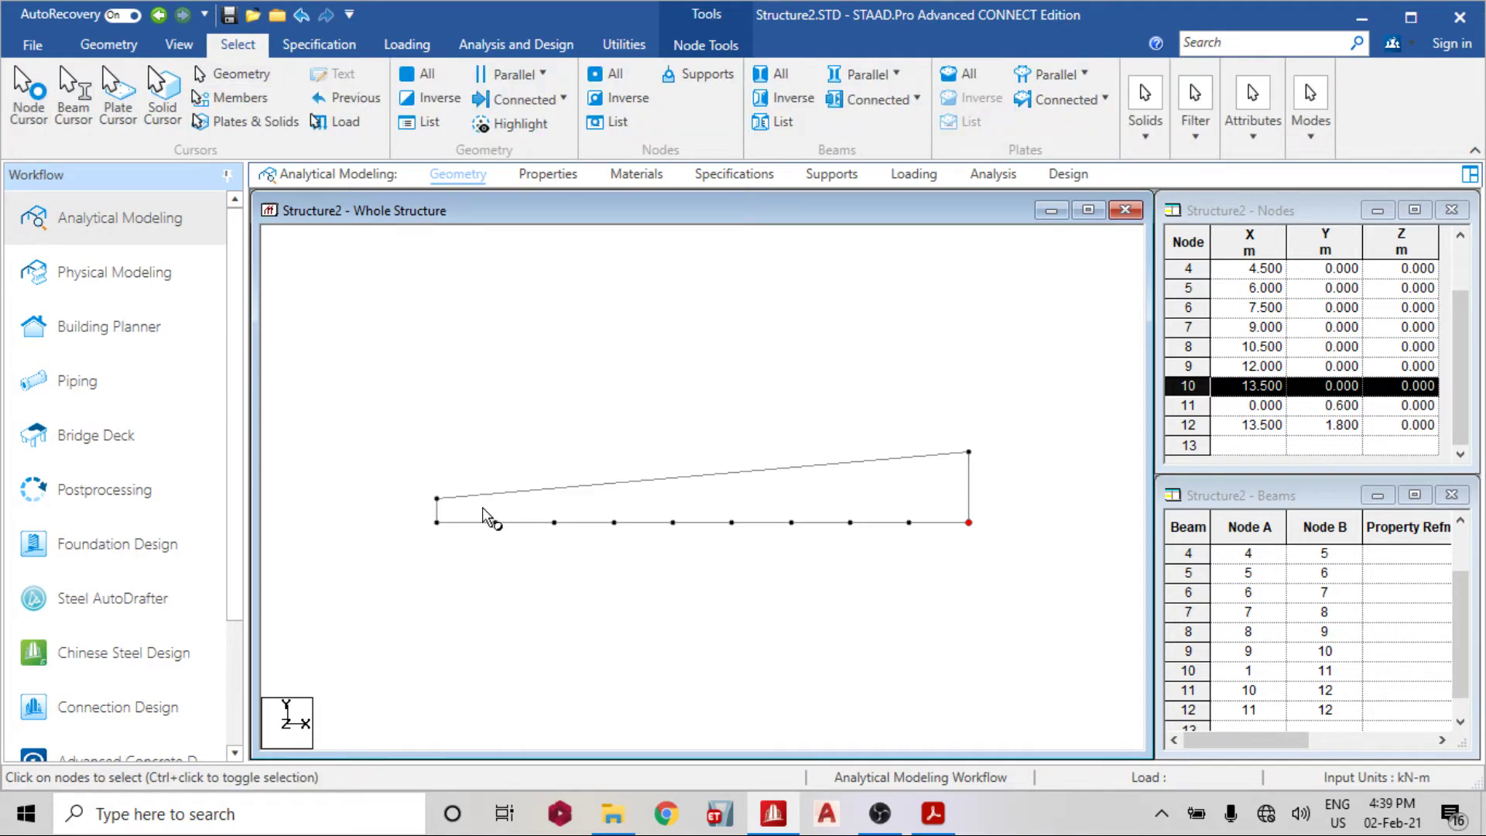
pyautogui.click(775, 542)
pyautogui.moveTo(907, 546); pyautogui.dragTo(937, 550)
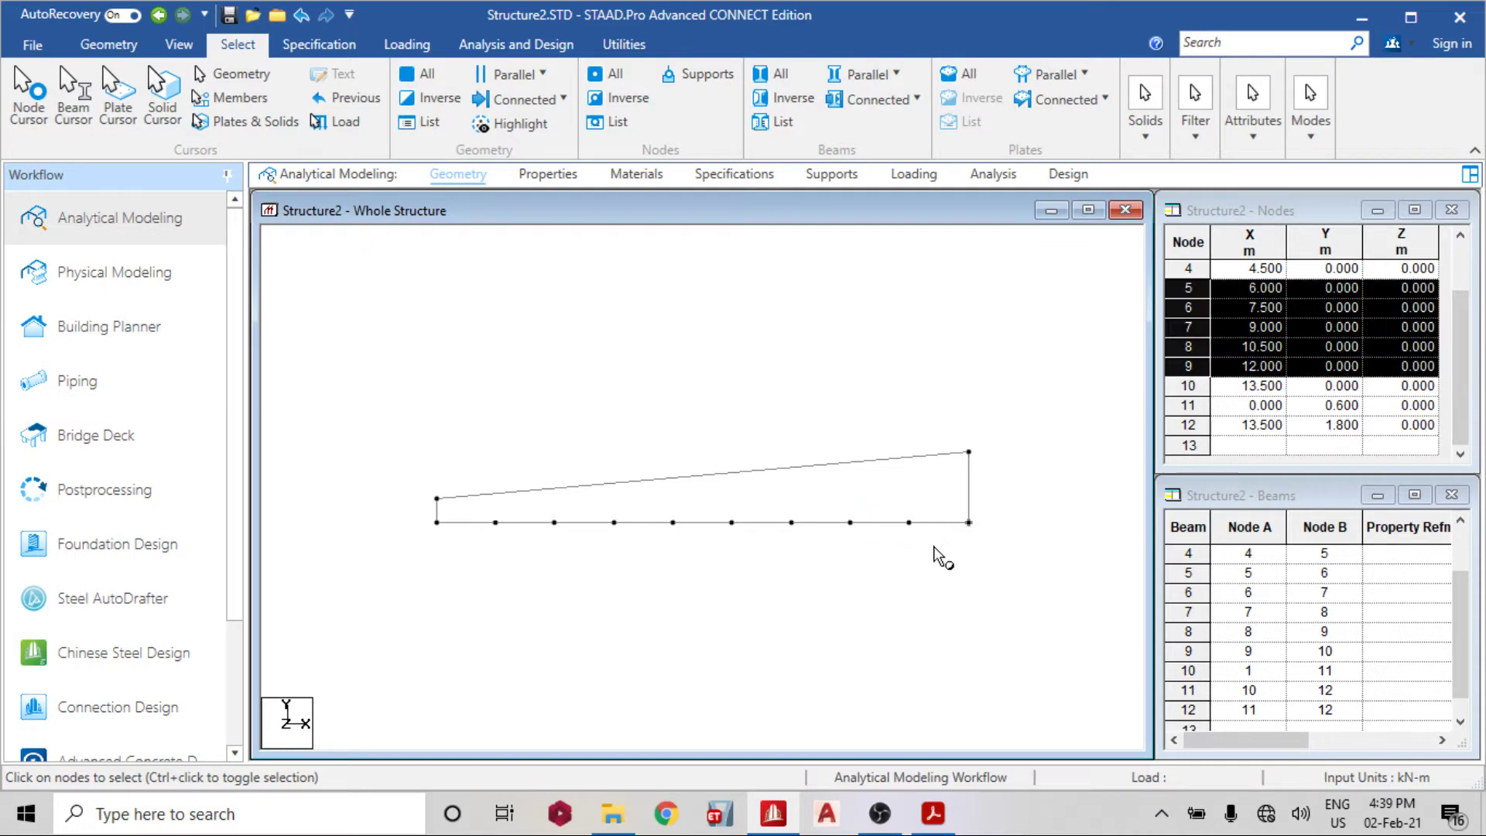
pyautogui.click(107, 44)
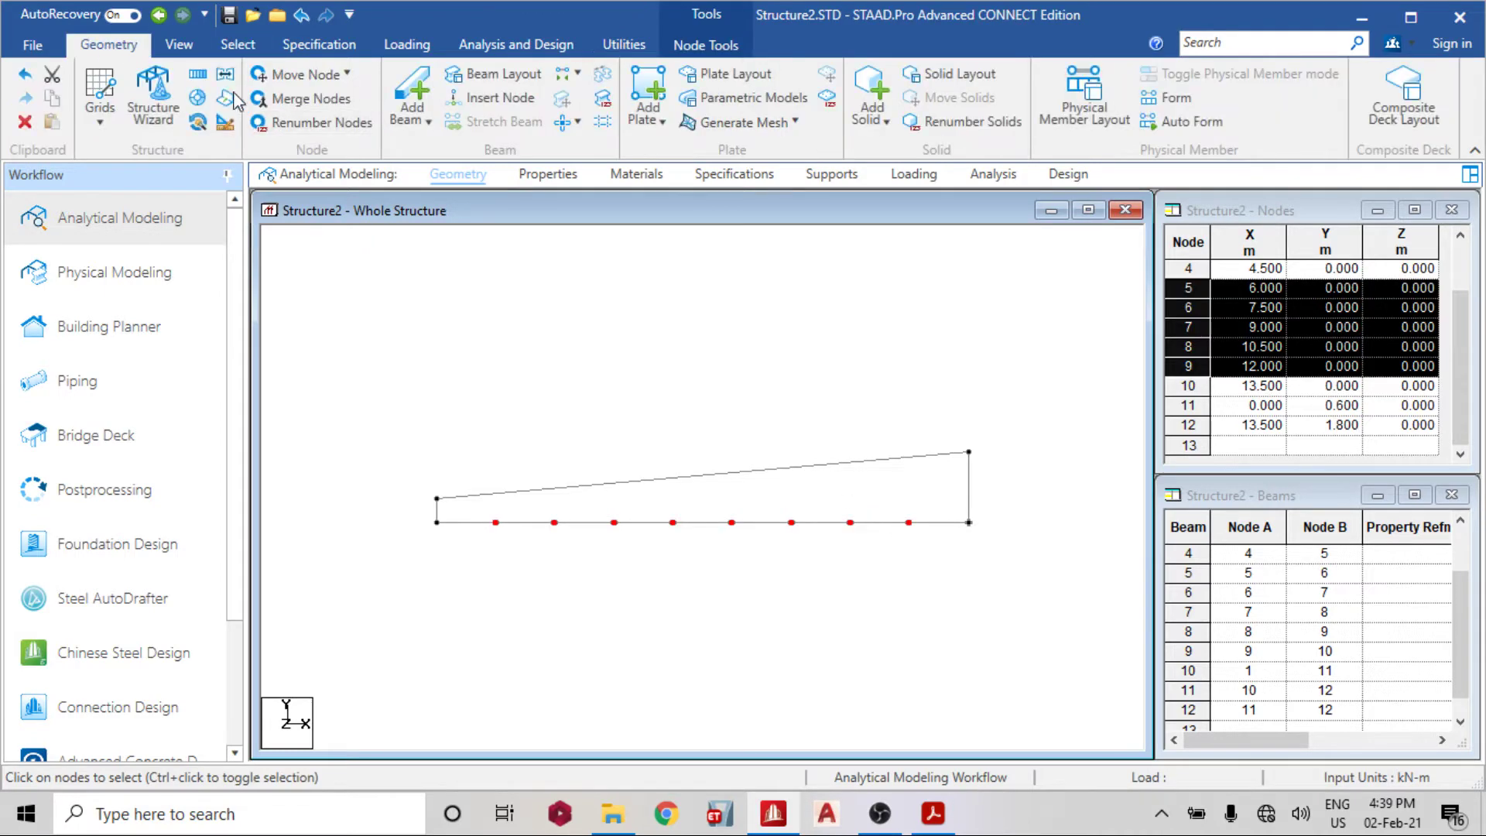
pyautogui.click(197, 75)
pyautogui.click(642, 583)
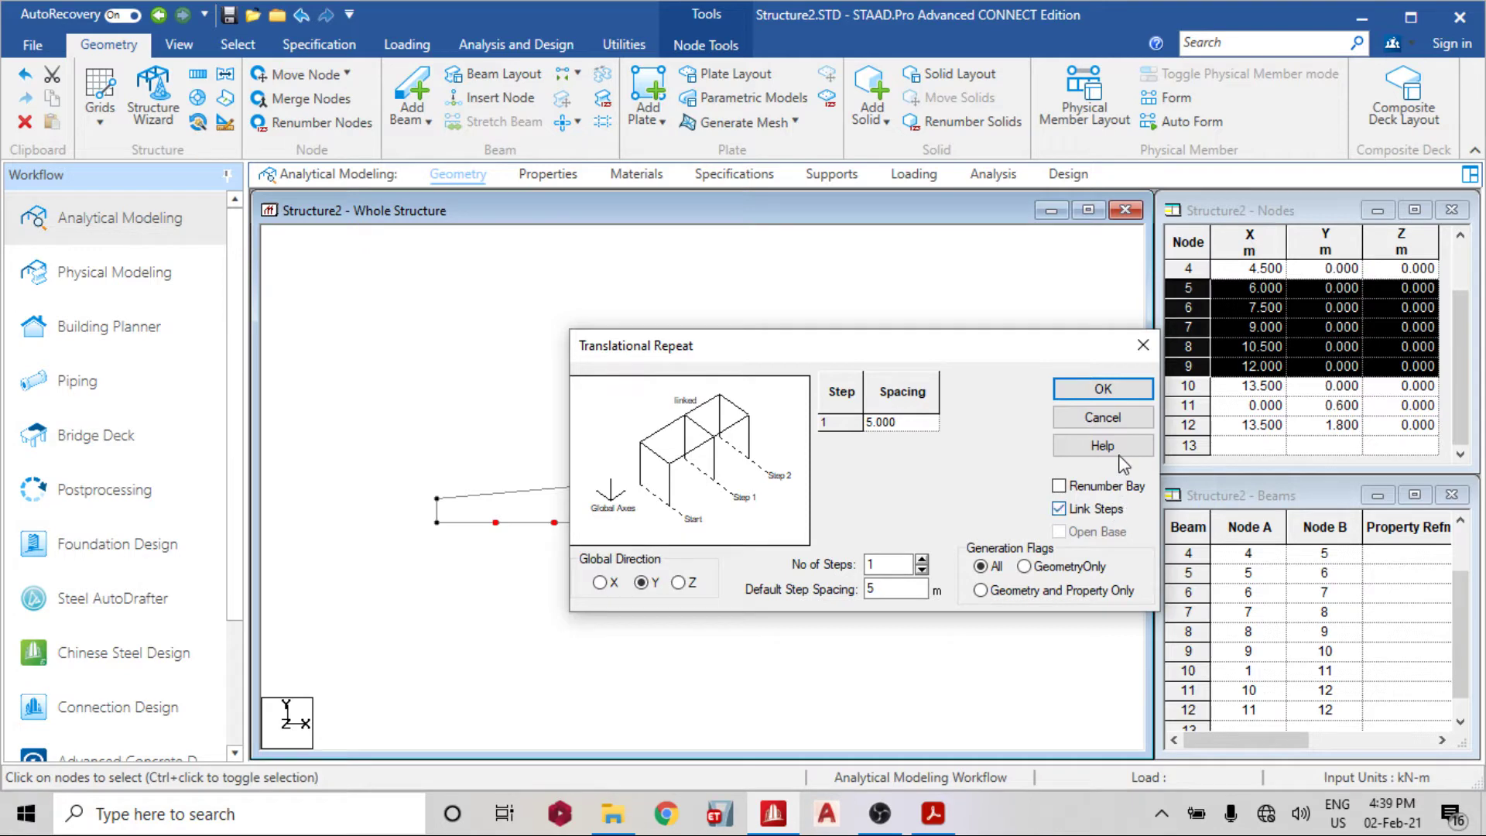
pyautogui.click(1067, 389)
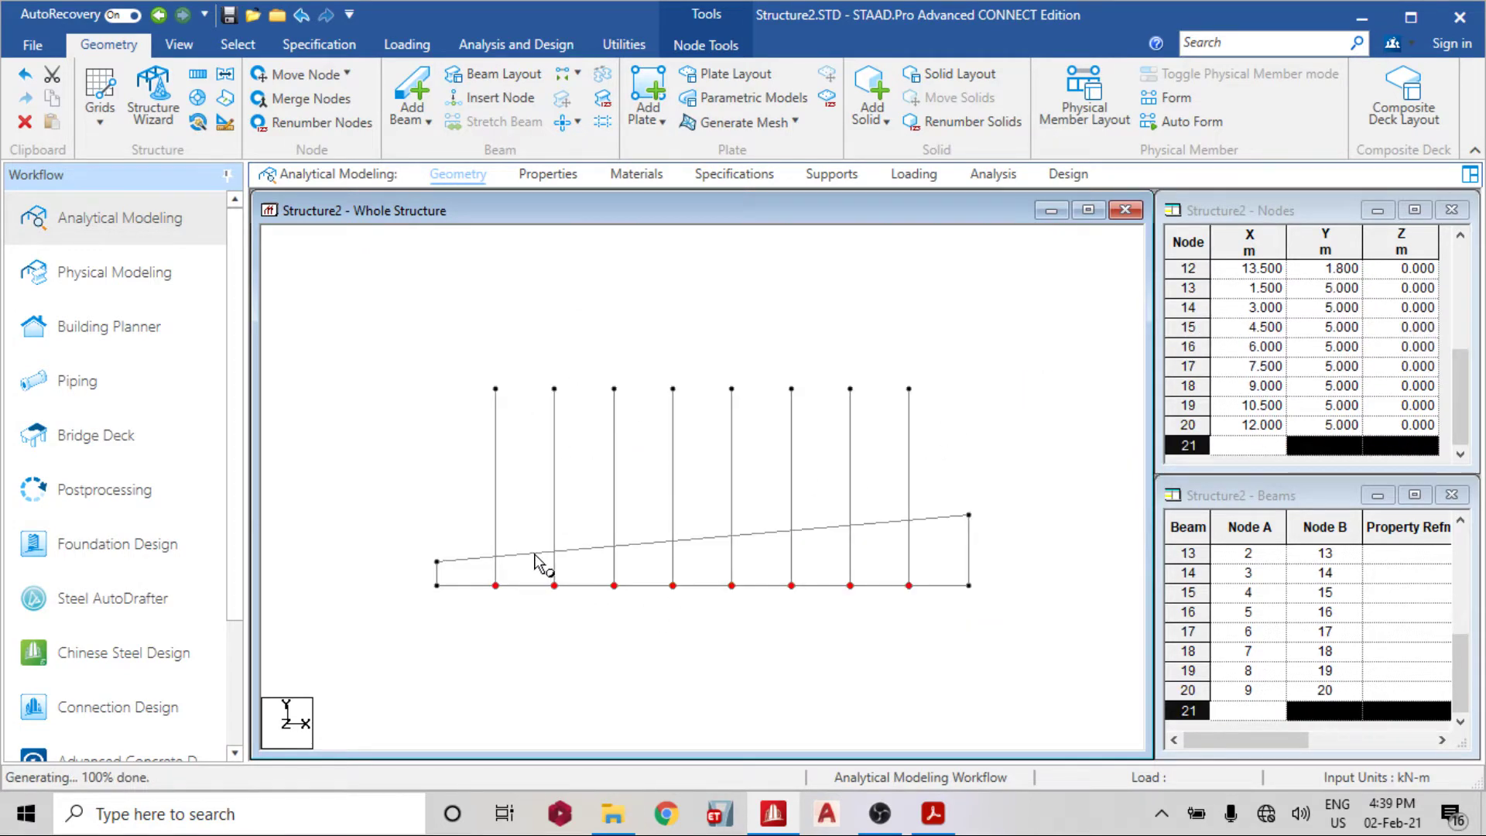
pyautogui.click(515, 483)
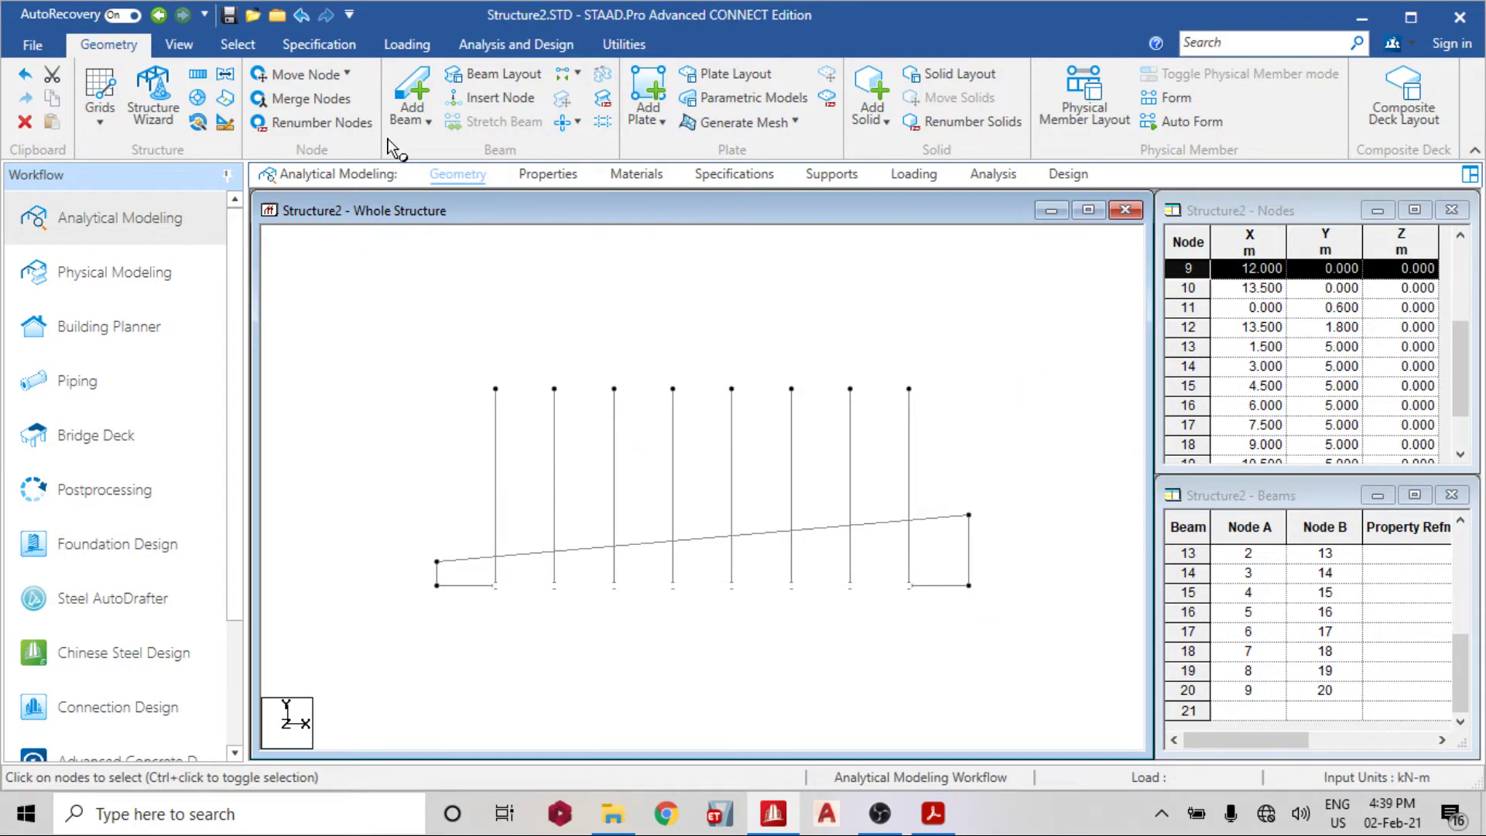
# Highlight the intersecting beams and intersect them so the verticals and the top chord split at their crossings
pyautogui.click(578, 121)
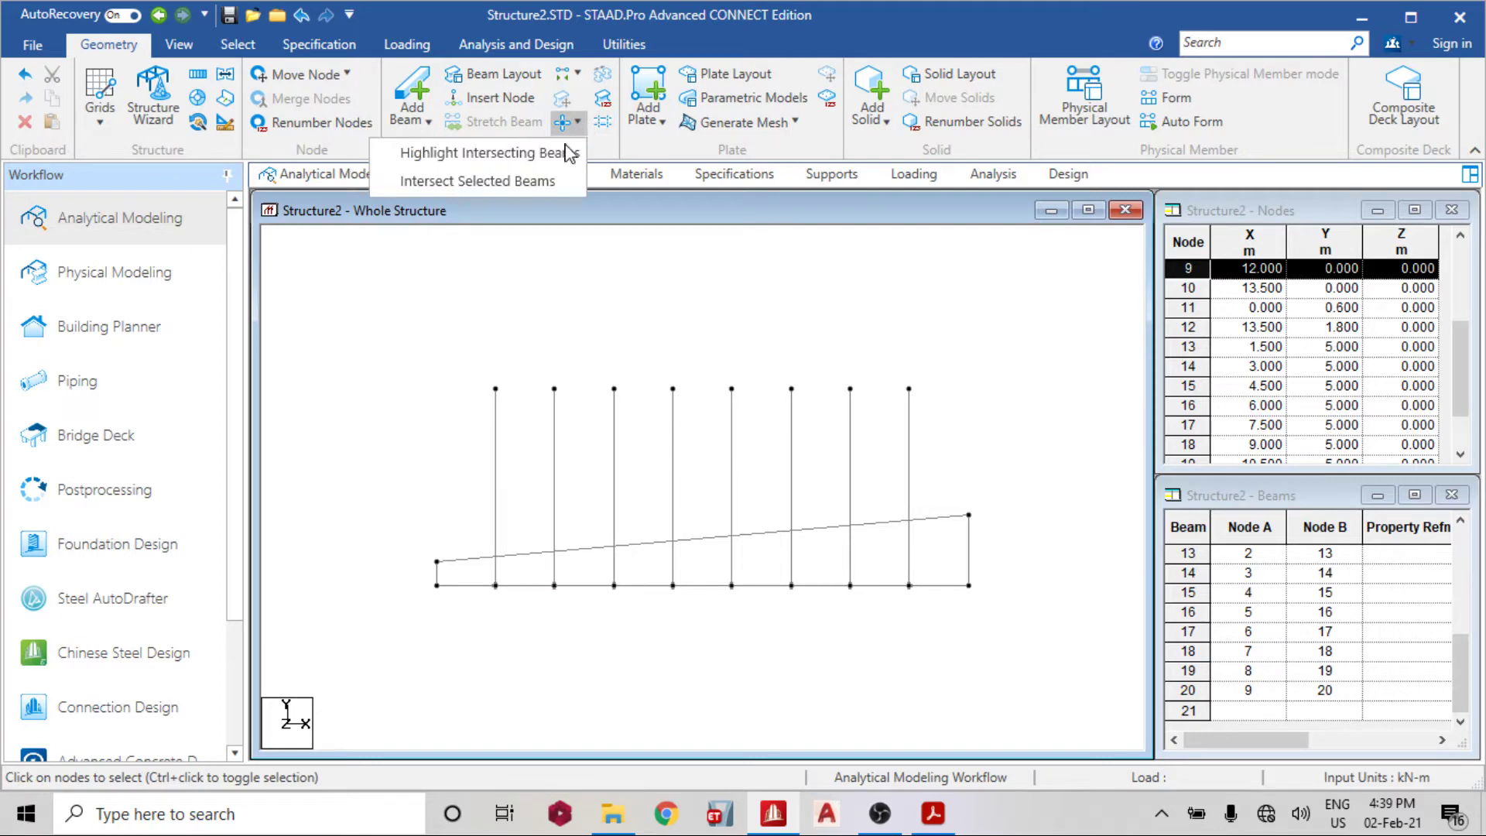
pyautogui.click(573, 181)
pyautogui.click(688, 443)
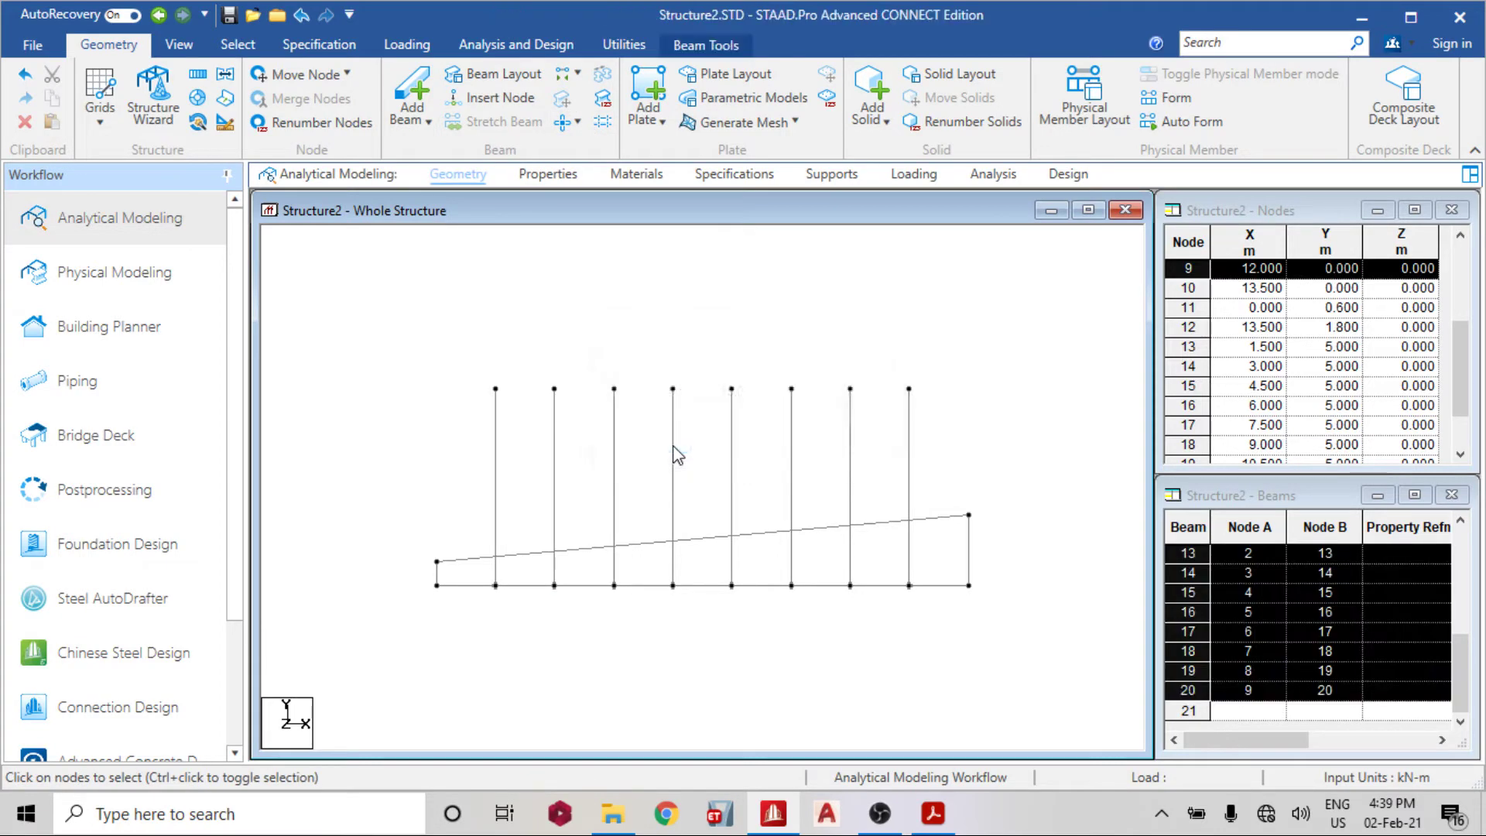
pyautogui.click(576, 124)
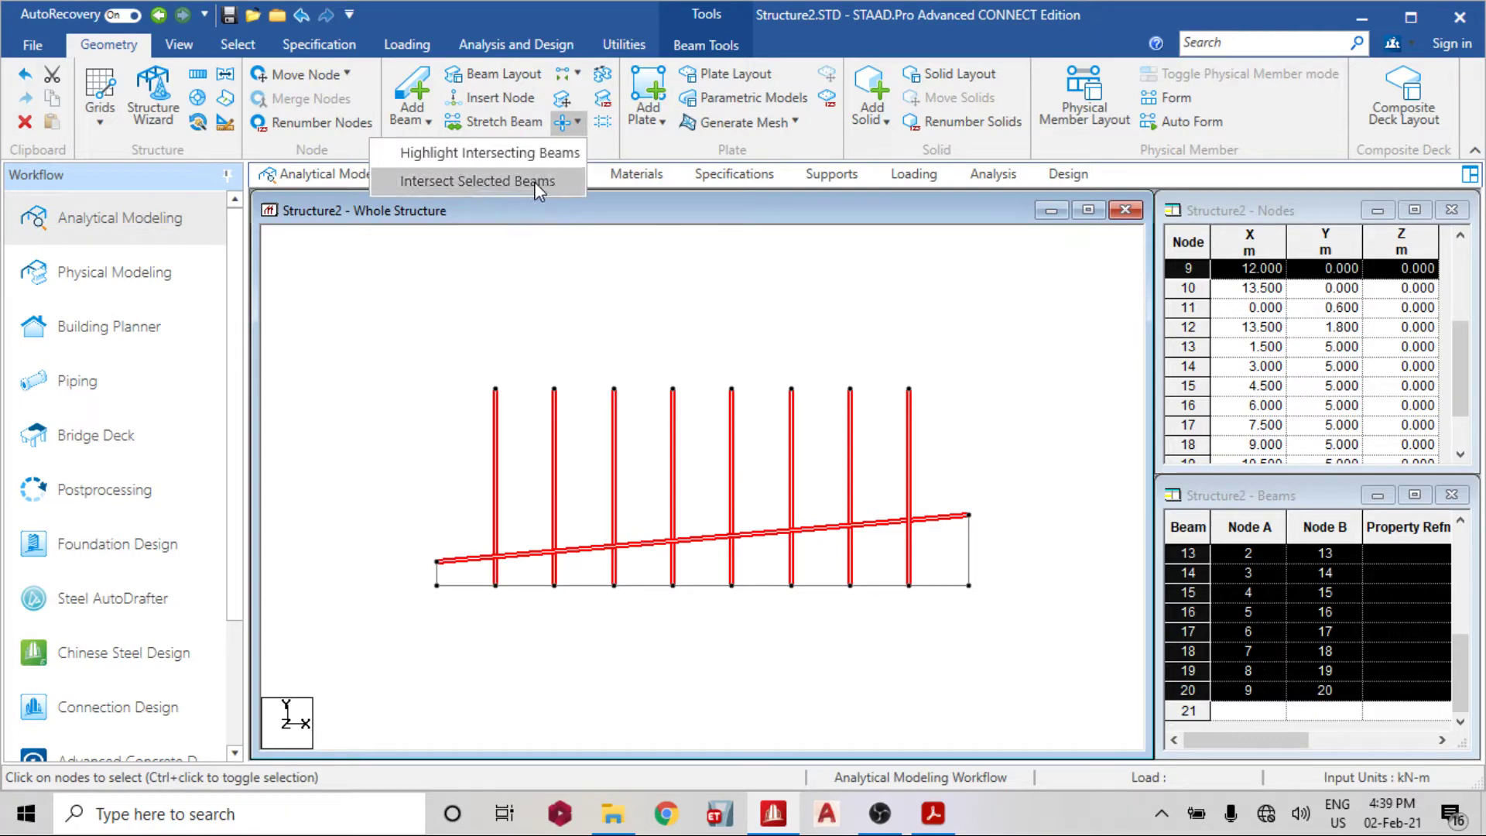
pyautogui.click(535, 185)
pyautogui.click(657, 531)
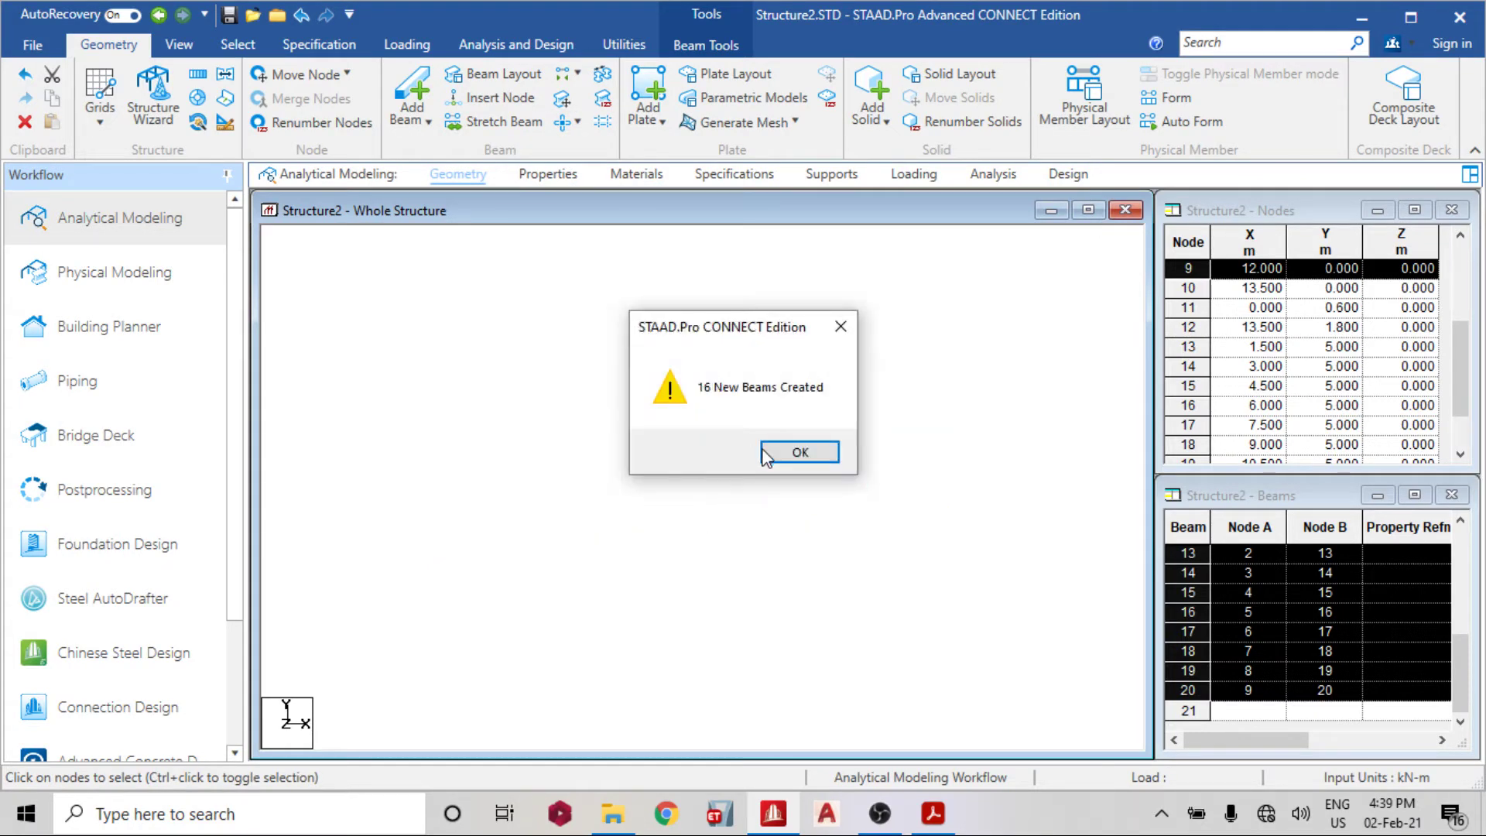
pyautogui.click(797, 452)
pyautogui.click(962, 411)
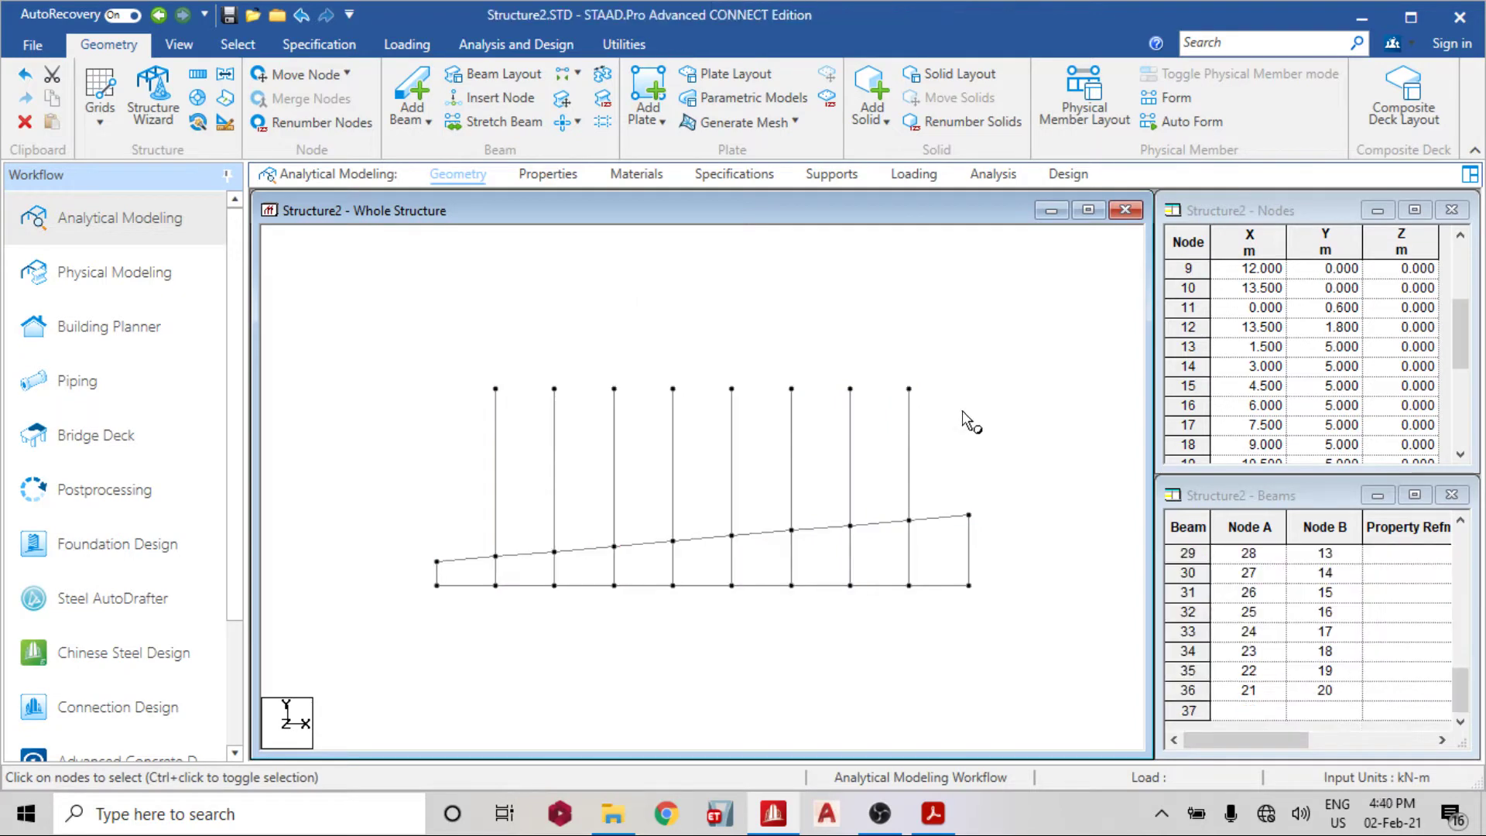
# Delete the eight upper end nodes at 5 m to remove the vertical segments projecting above the top chord
pyautogui.moveTo(960, 418); pyautogui.dragTo(464, 360)
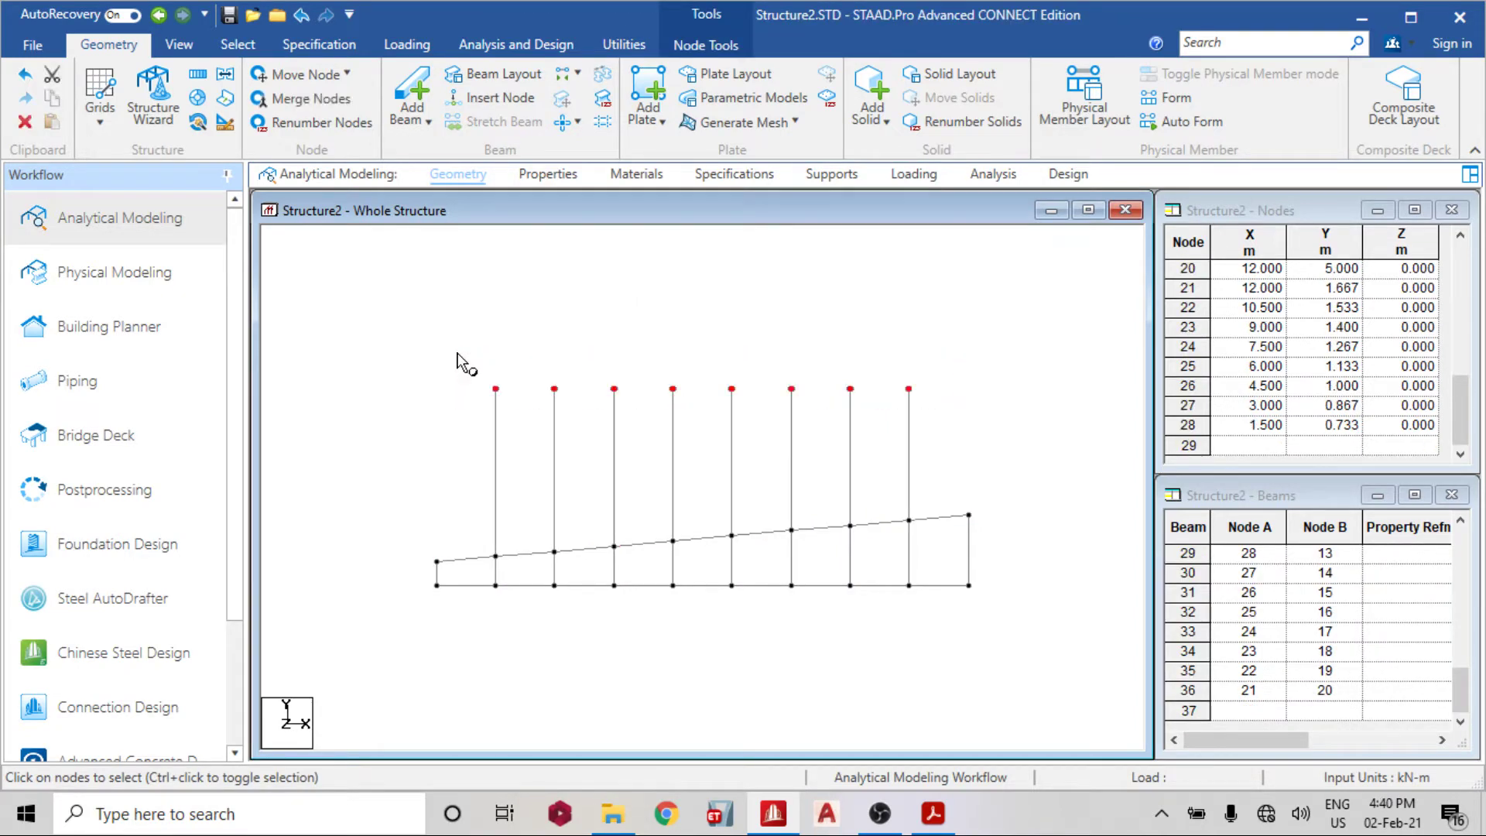
pyautogui.press('Delete')
pyautogui.click(789, 458)
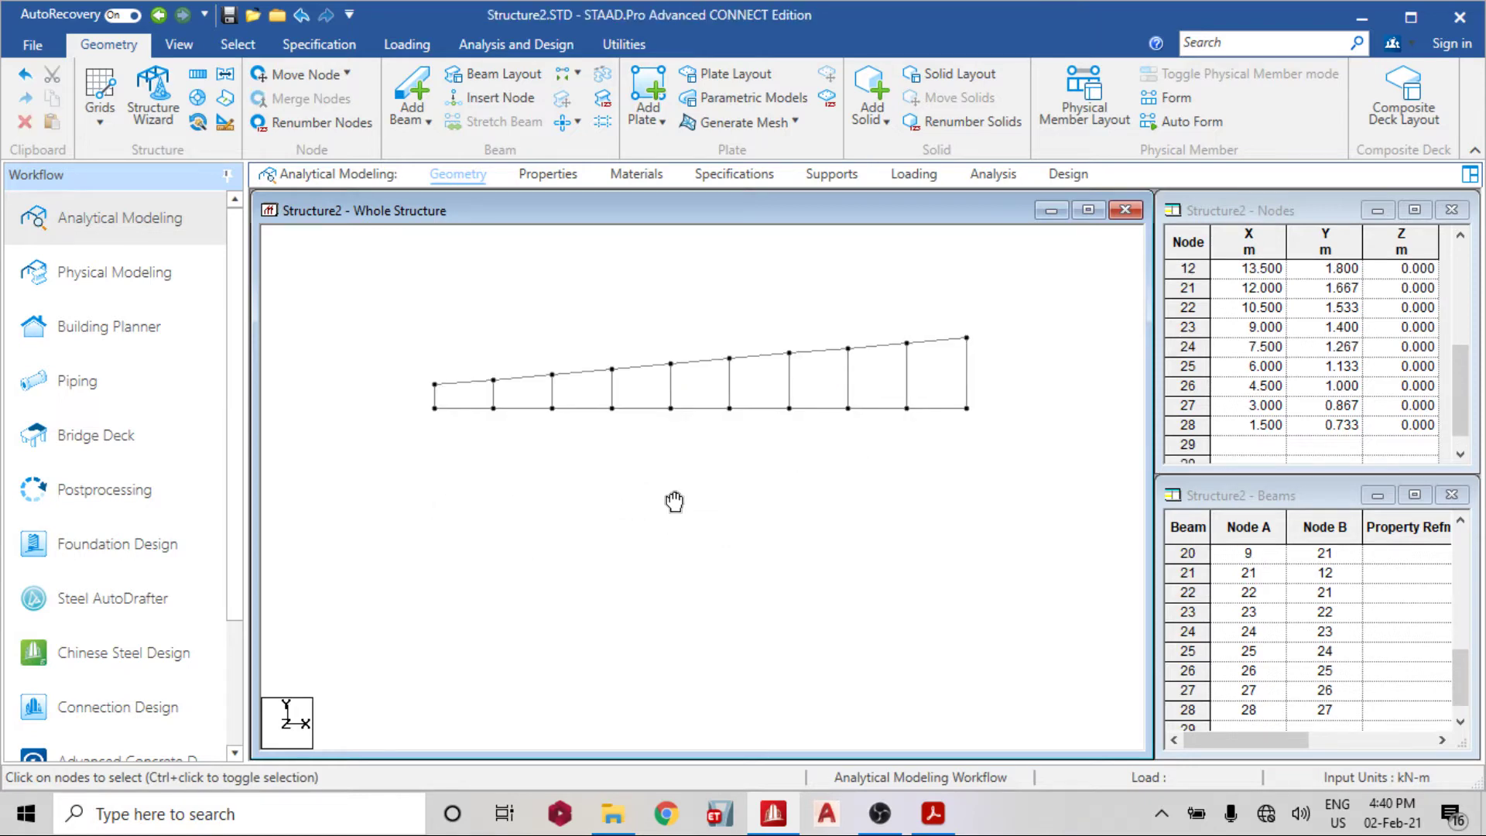
# Add a diagonal beam in each of the nine truss panels, from the lower node to the next panel point on the top chord
pyautogui.click(412, 93)
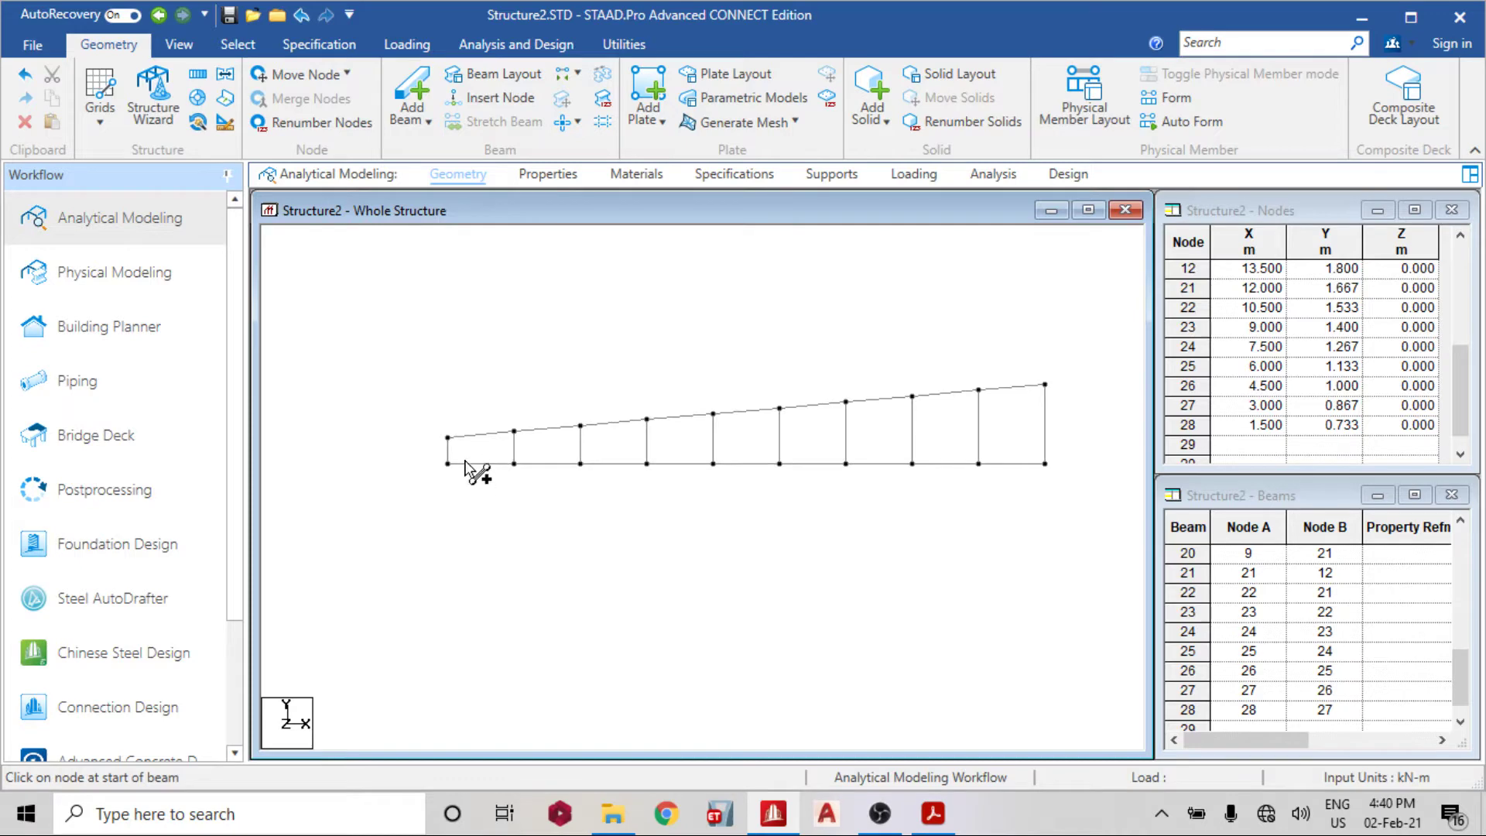
pyautogui.moveTo(447, 463)
pyautogui.mouseDown()
pyautogui.moveTo(514, 431)
pyautogui.moveTo(548, 453)
pyautogui.moveTo(580, 426)
pyautogui.moveTo(713, 413)
pyautogui.mouseUp()
pyautogui.moveTo(713, 464); pyautogui.dragTo(779, 408)
pyautogui.moveTo(780, 464); pyautogui.dragTo(846, 401)
pyautogui.moveTo(846, 464); pyautogui.dragTo(913, 395)
pyautogui.moveTo(912, 465); pyautogui.dragTo(979, 391)
pyautogui.moveTo(979, 464); pyautogui.dragTo(1045, 384)
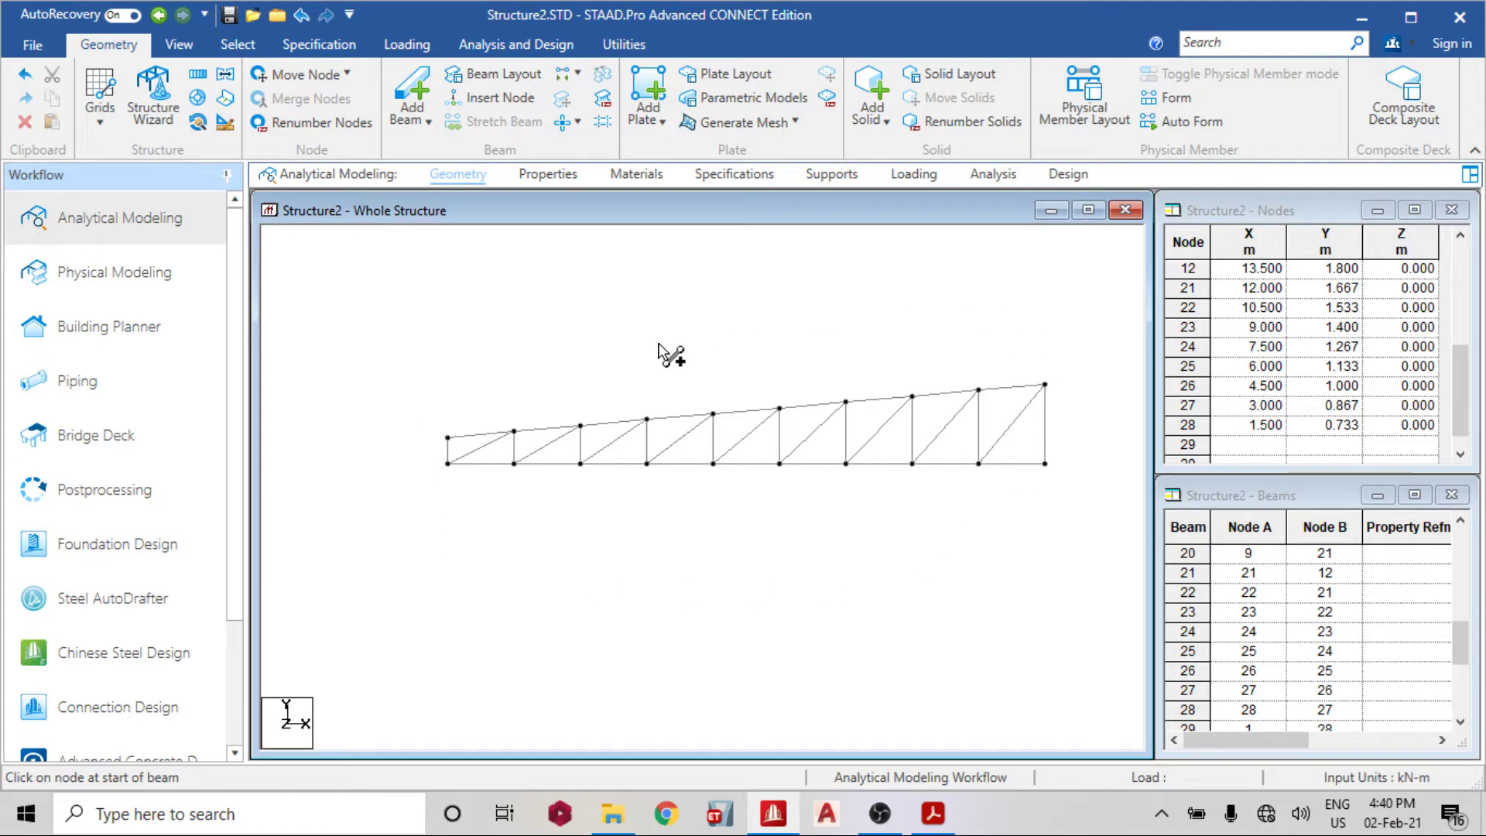
pyautogui.moveTo(783, 418); pyautogui.dragTo(795, 468, button='middle')
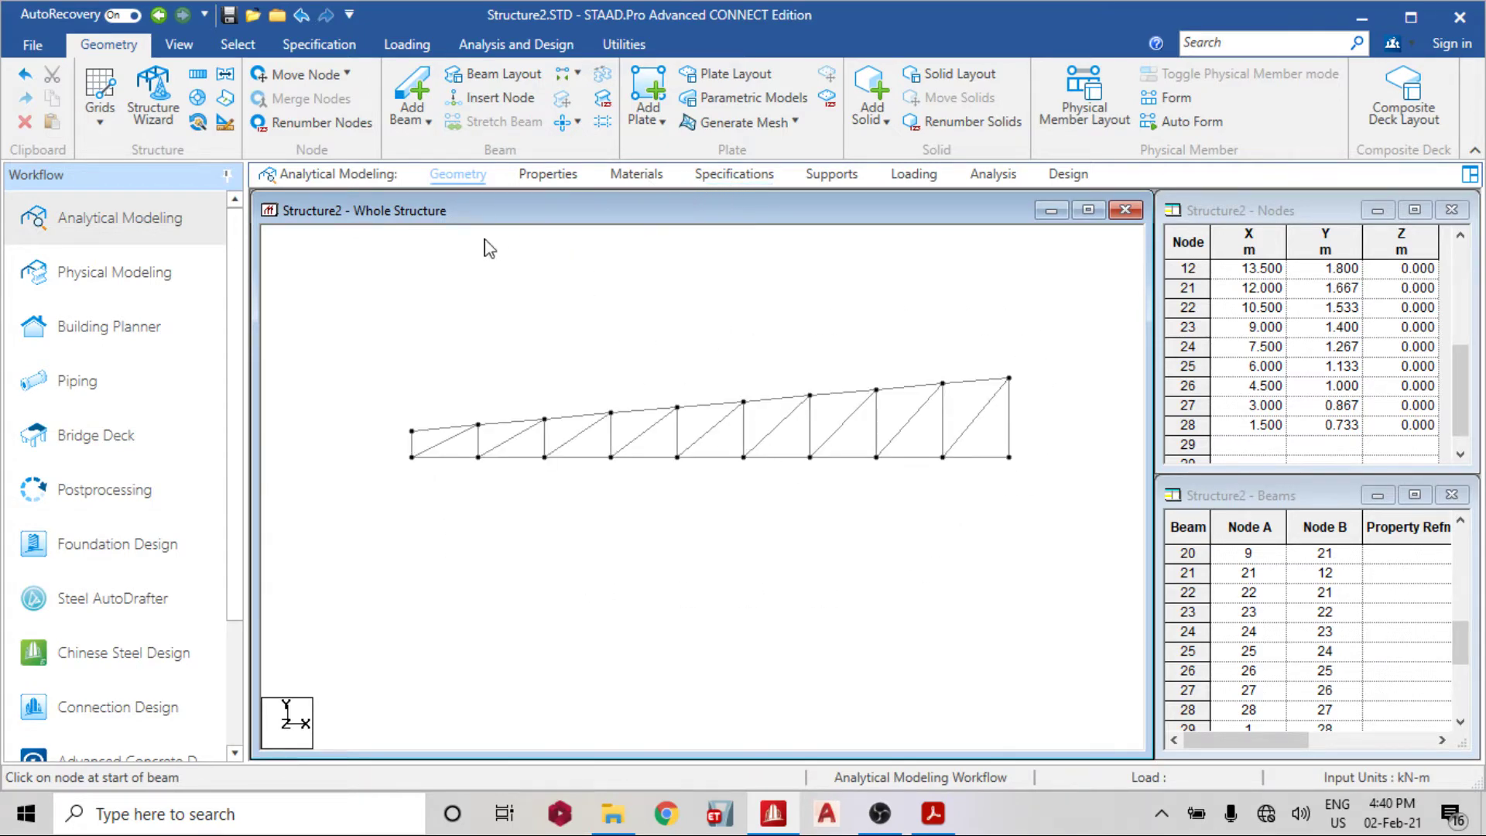
# Add the British angle UA70x70x6 in STEEL as a single-section property from the section database
pyautogui.click(536, 177)
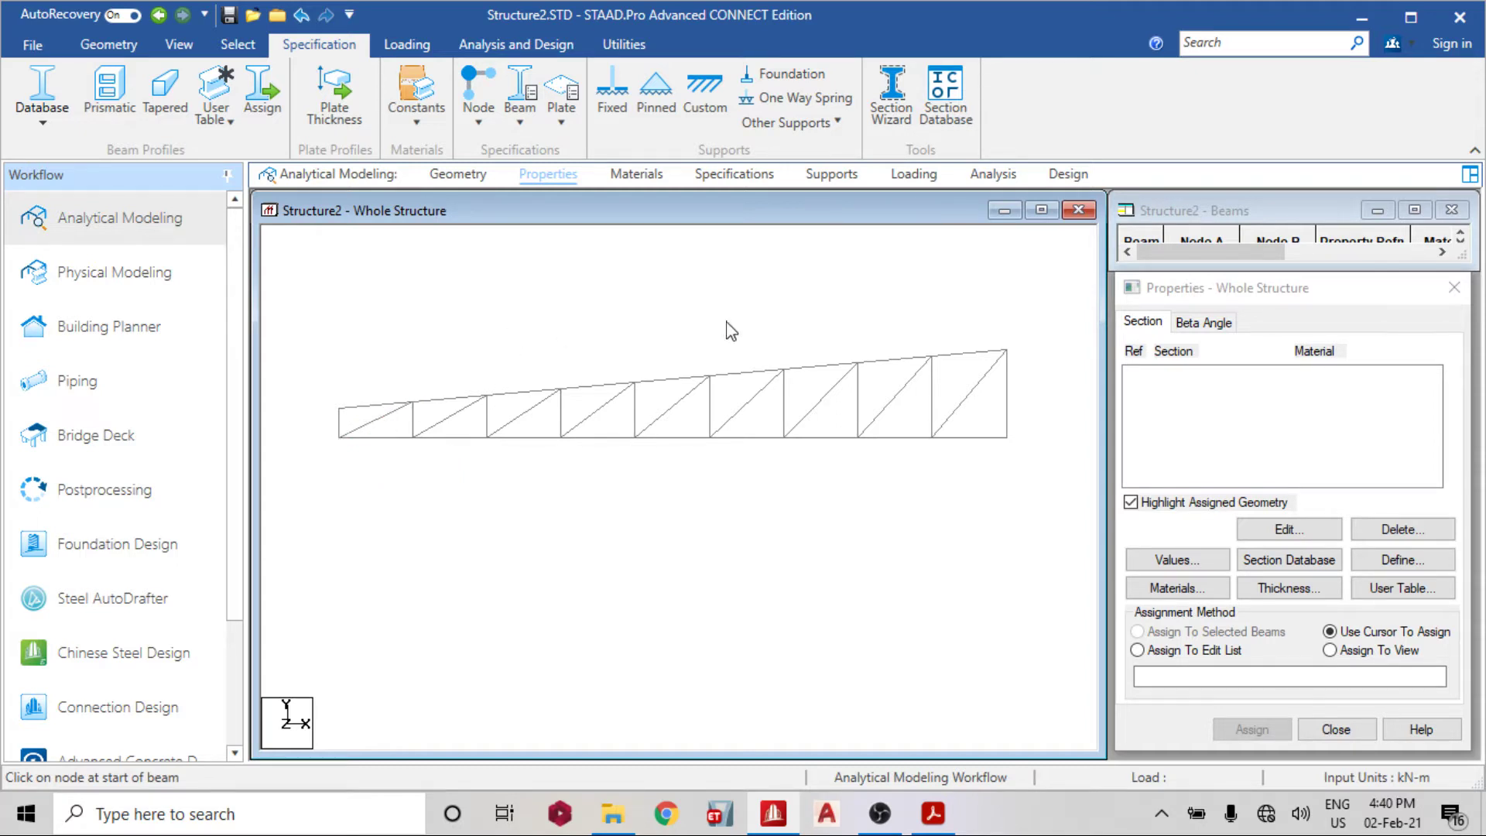
pyautogui.click(1260, 567)
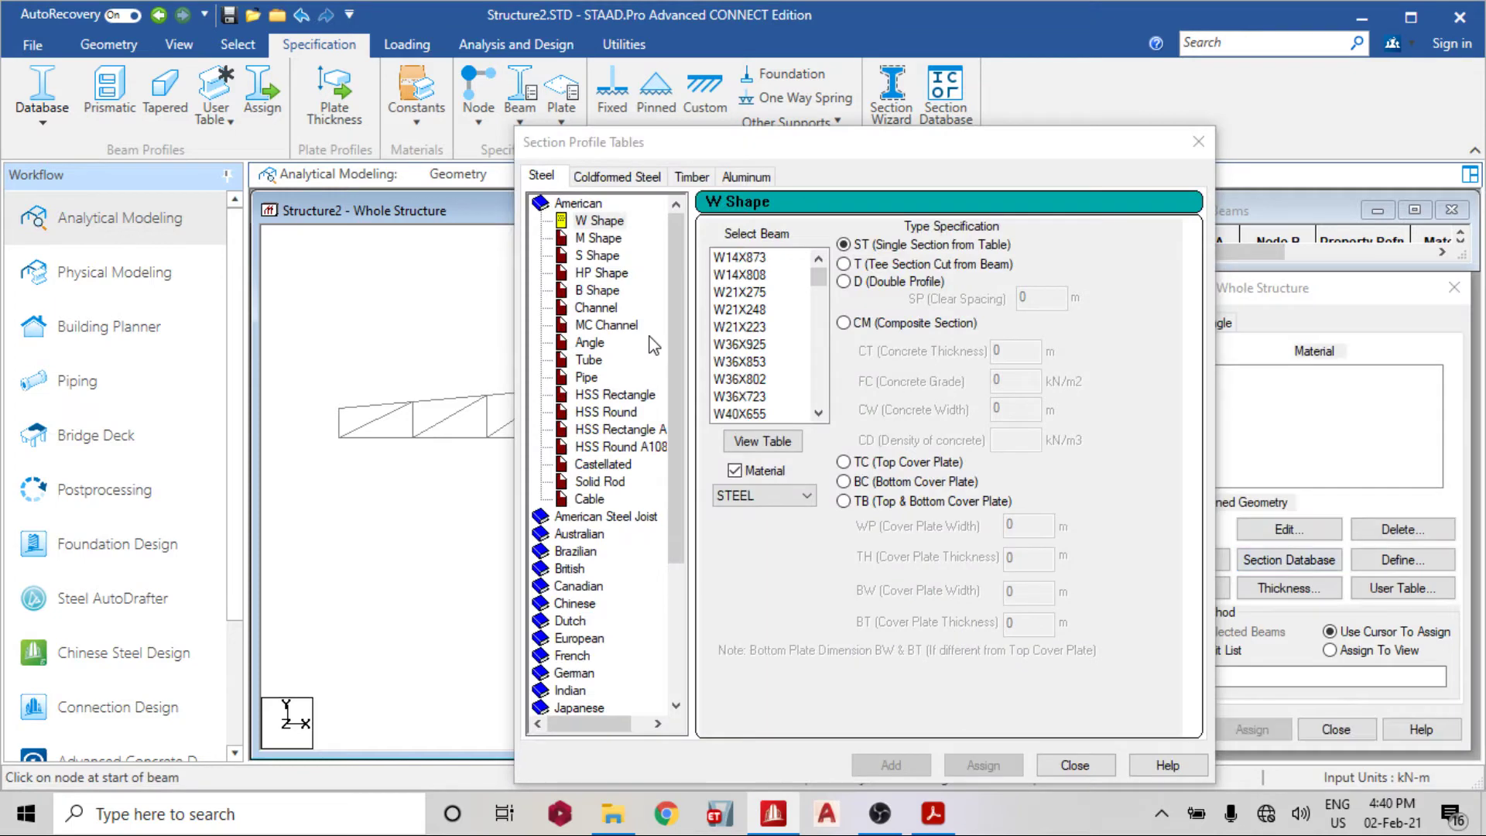
pyautogui.click(571, 568)
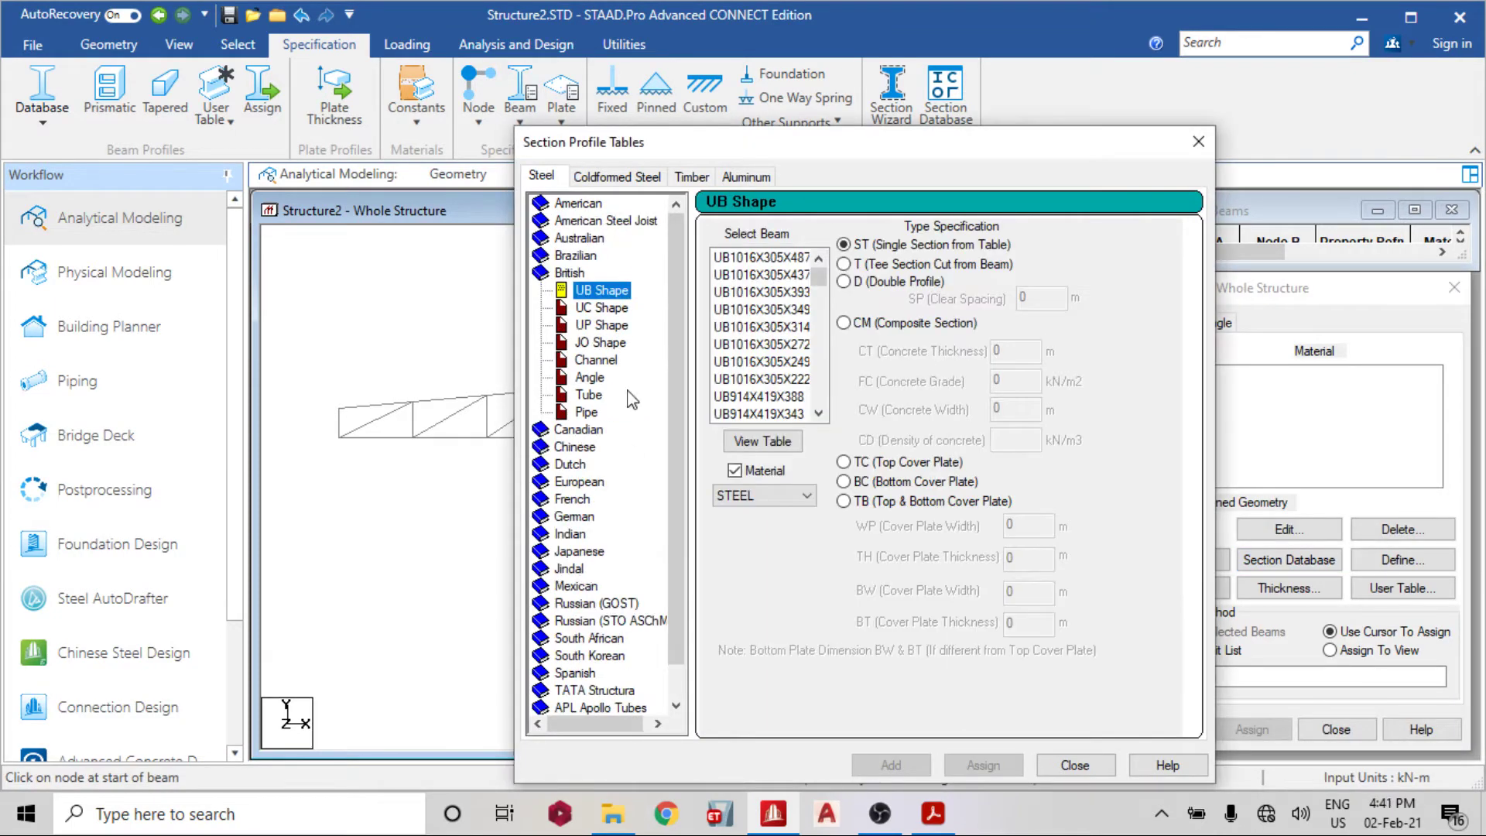
pyautogui.click(589, 378)
pyautogui.moveTo(811, 293); pyautogui.dragTo(815, 335)
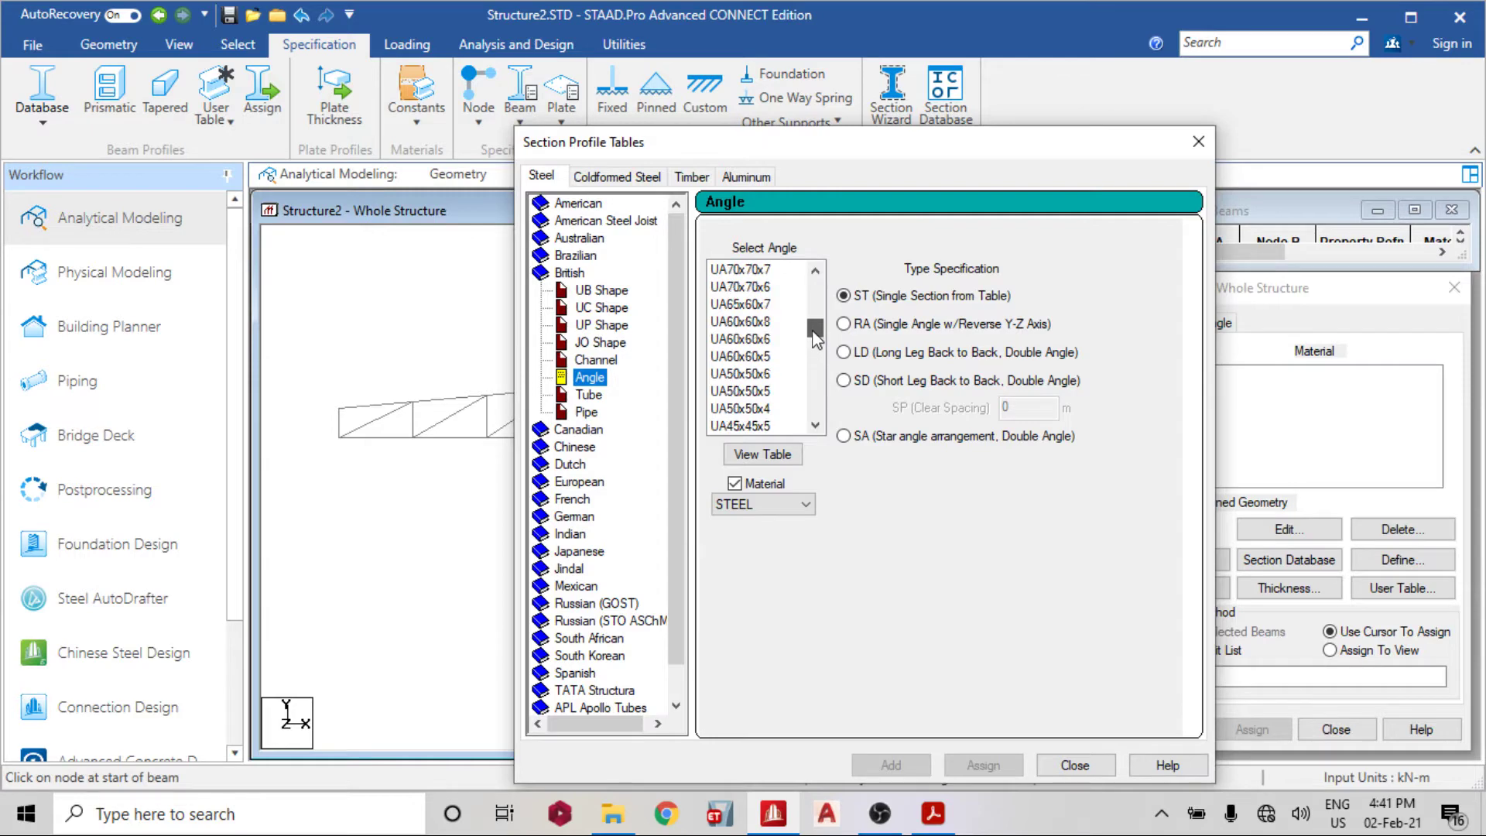
pyautogui.click(755, 287)
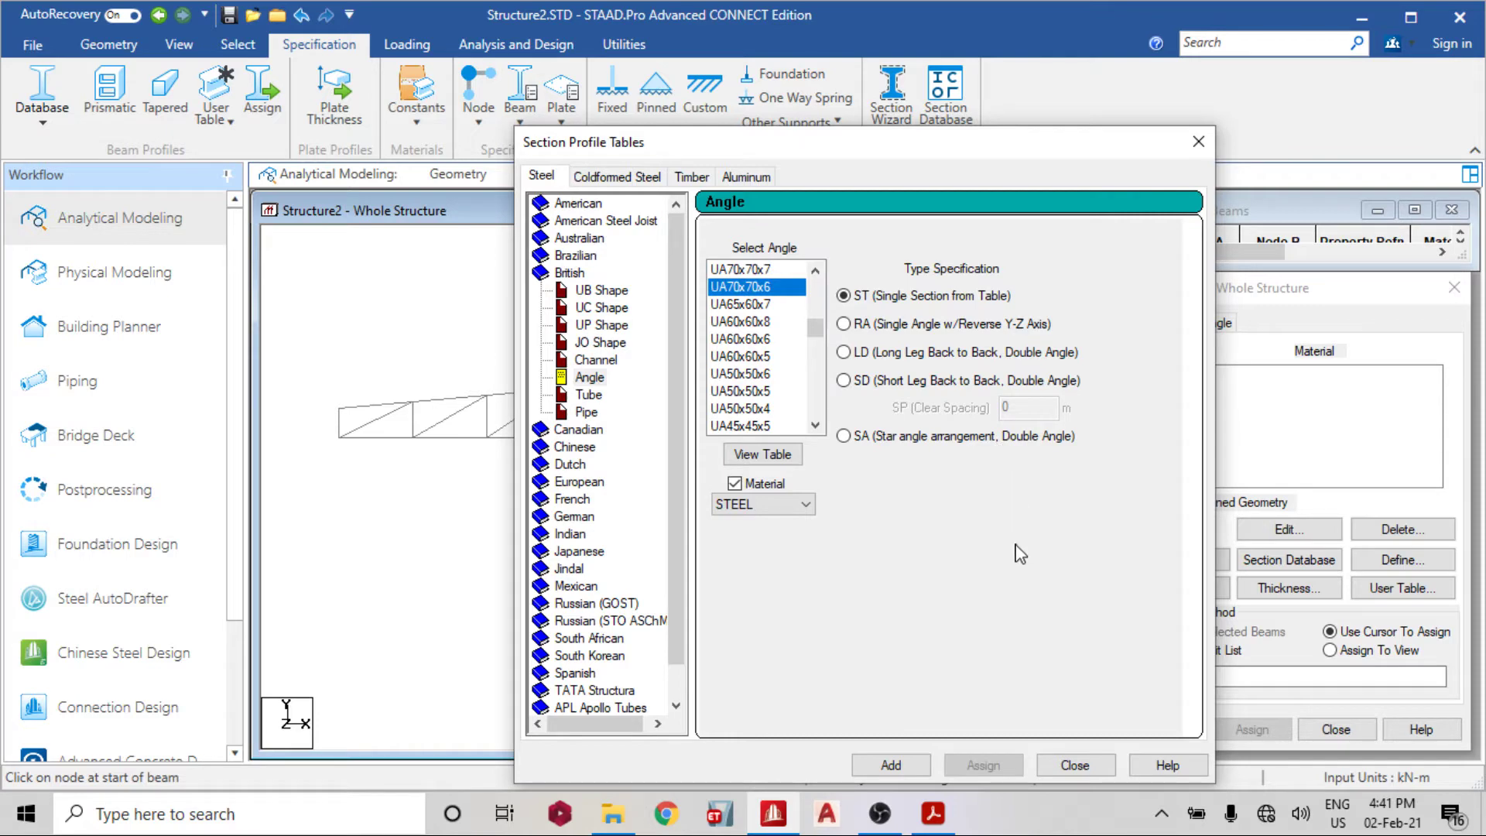
pyautogui.click(890, 765)
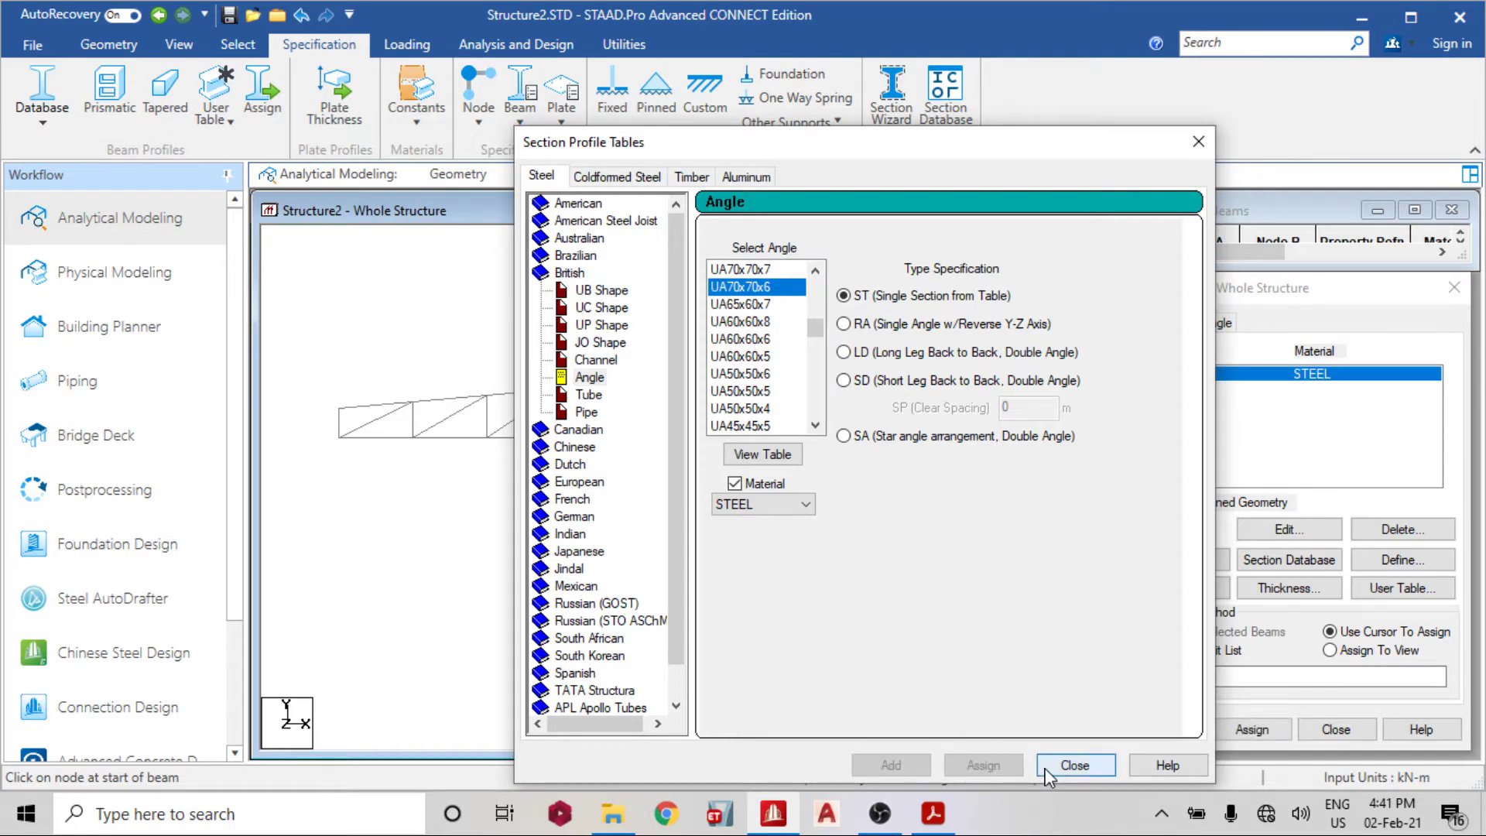
pyautogui.click(1074, 764)
# Assign the UA70x70x6 section individually to the tallest panel's two verticals and diagonal, and save the structure
pyautogui.click(1251, 729)
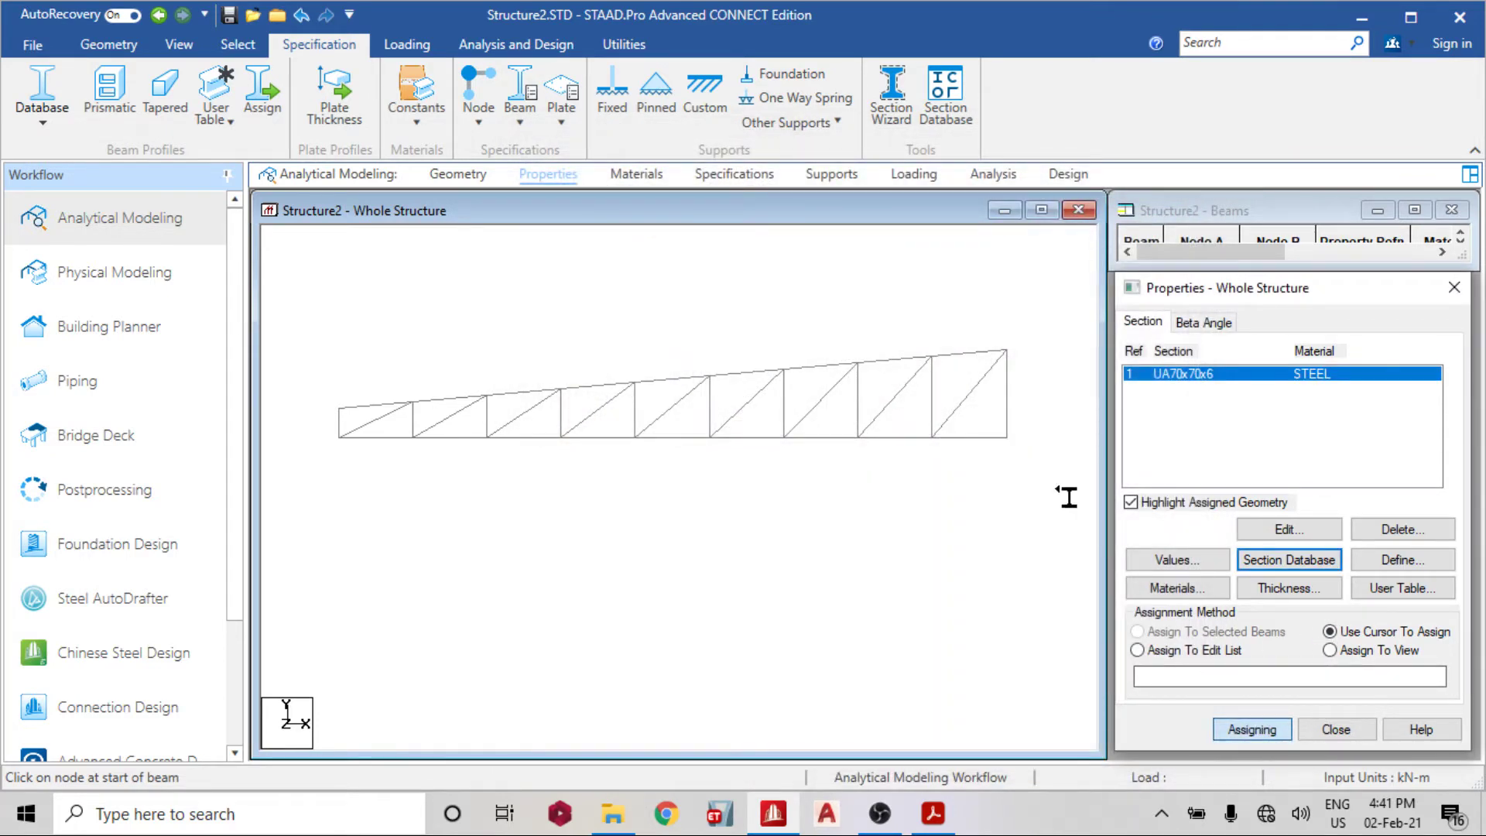
pyautogui.click(1008, 413)
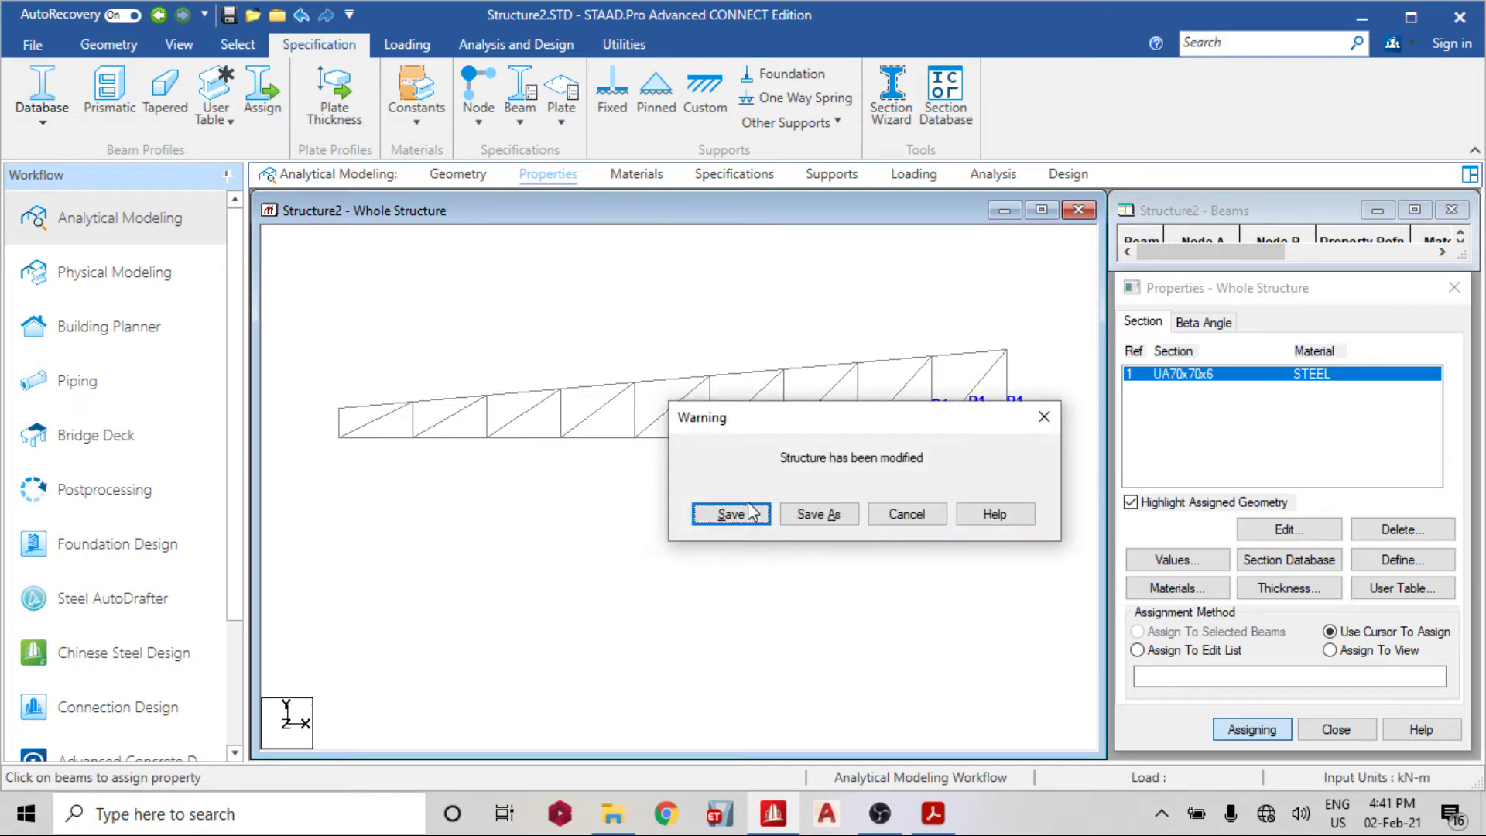
pyautogui.click(743, 512)
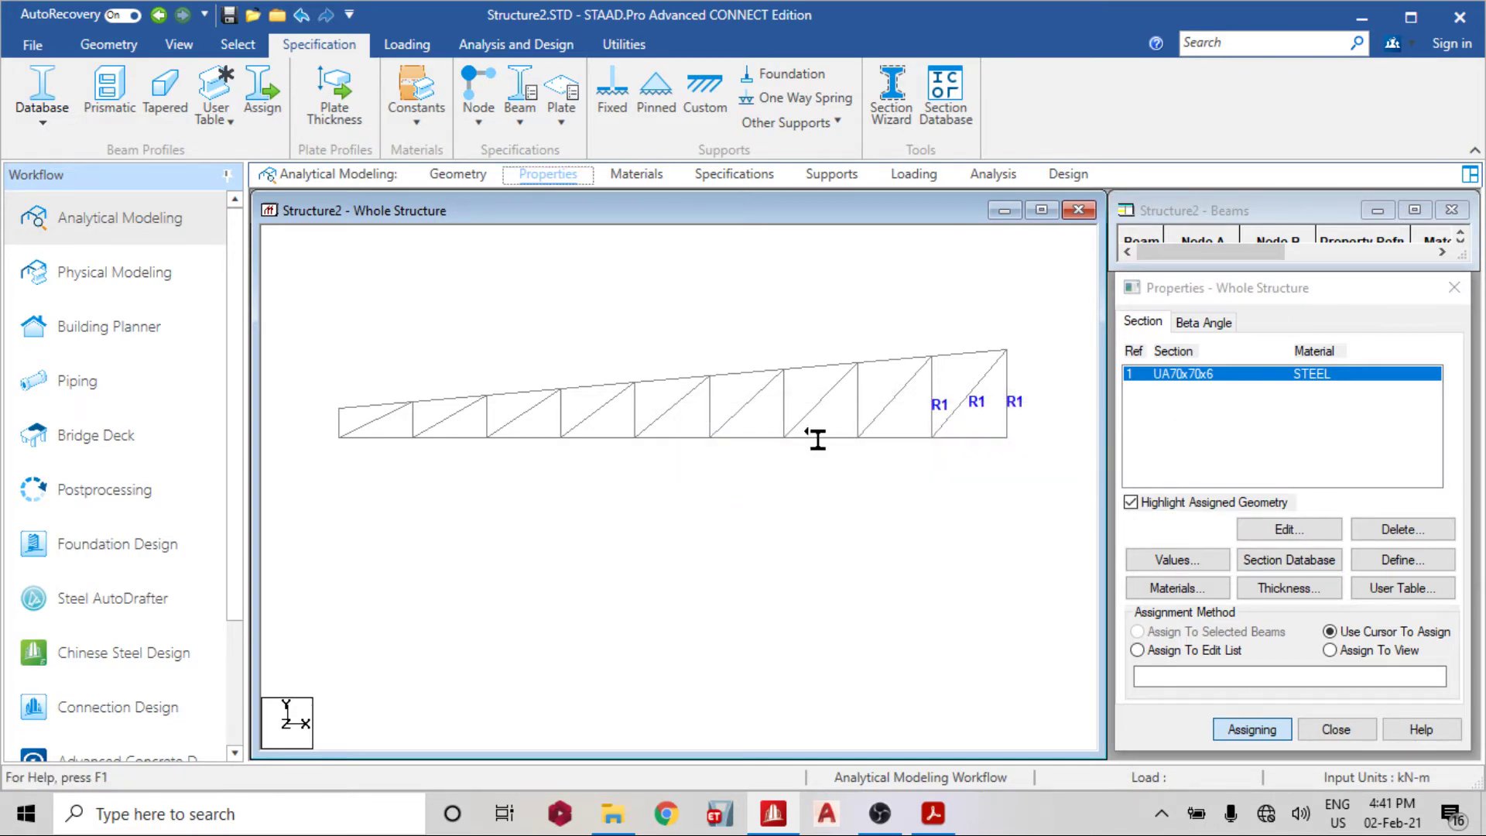
pyautogui.press('Escape')
pyautogui.scroll(-2, 391, 395)
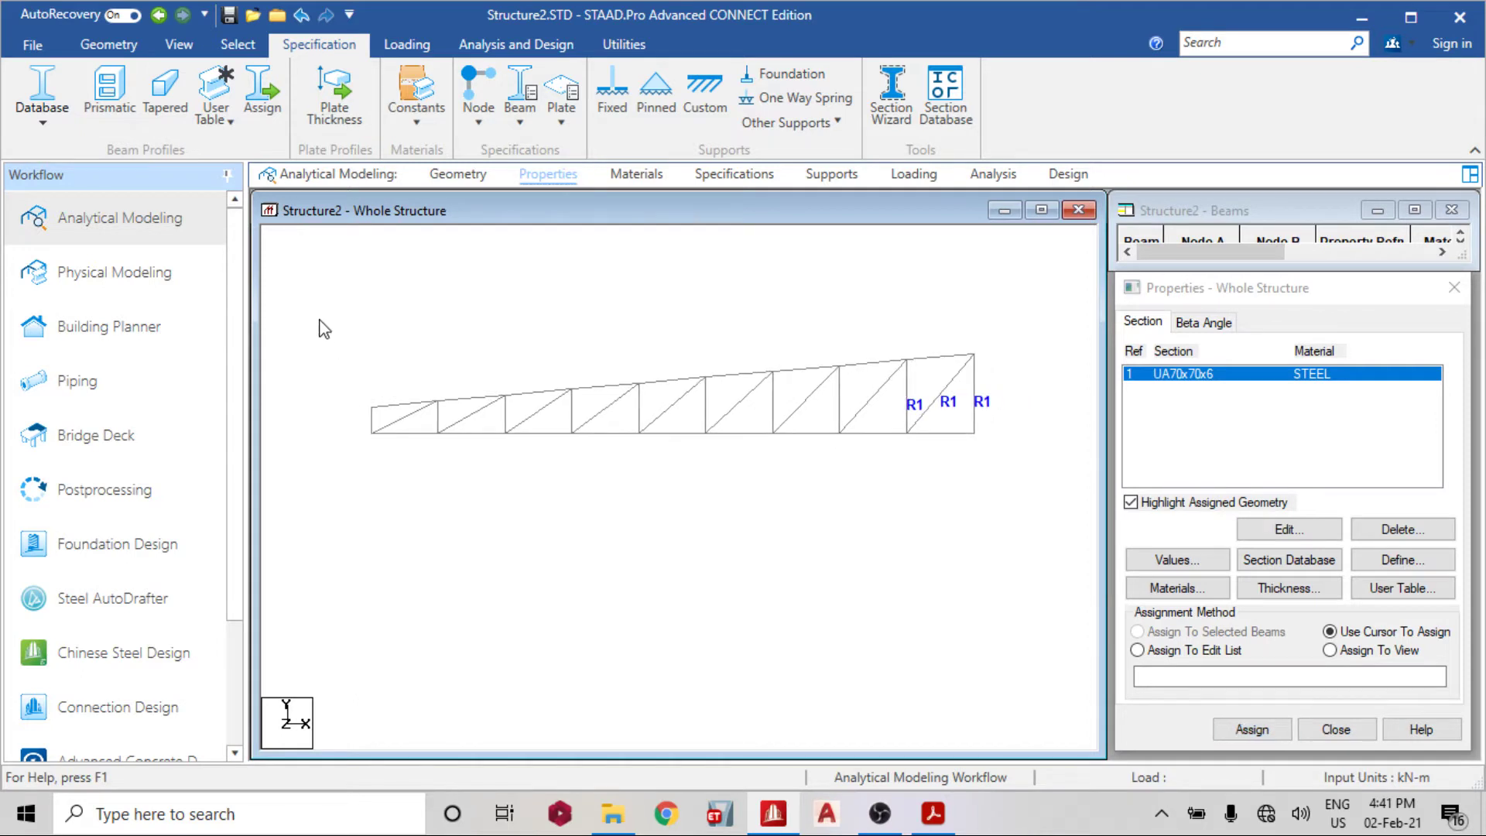
# Select the entire truss and assign the UA70x70x6 section to all selected beams
pyautogui.moveTo(911, 507); pyautogui.dragTo(1031, 504)
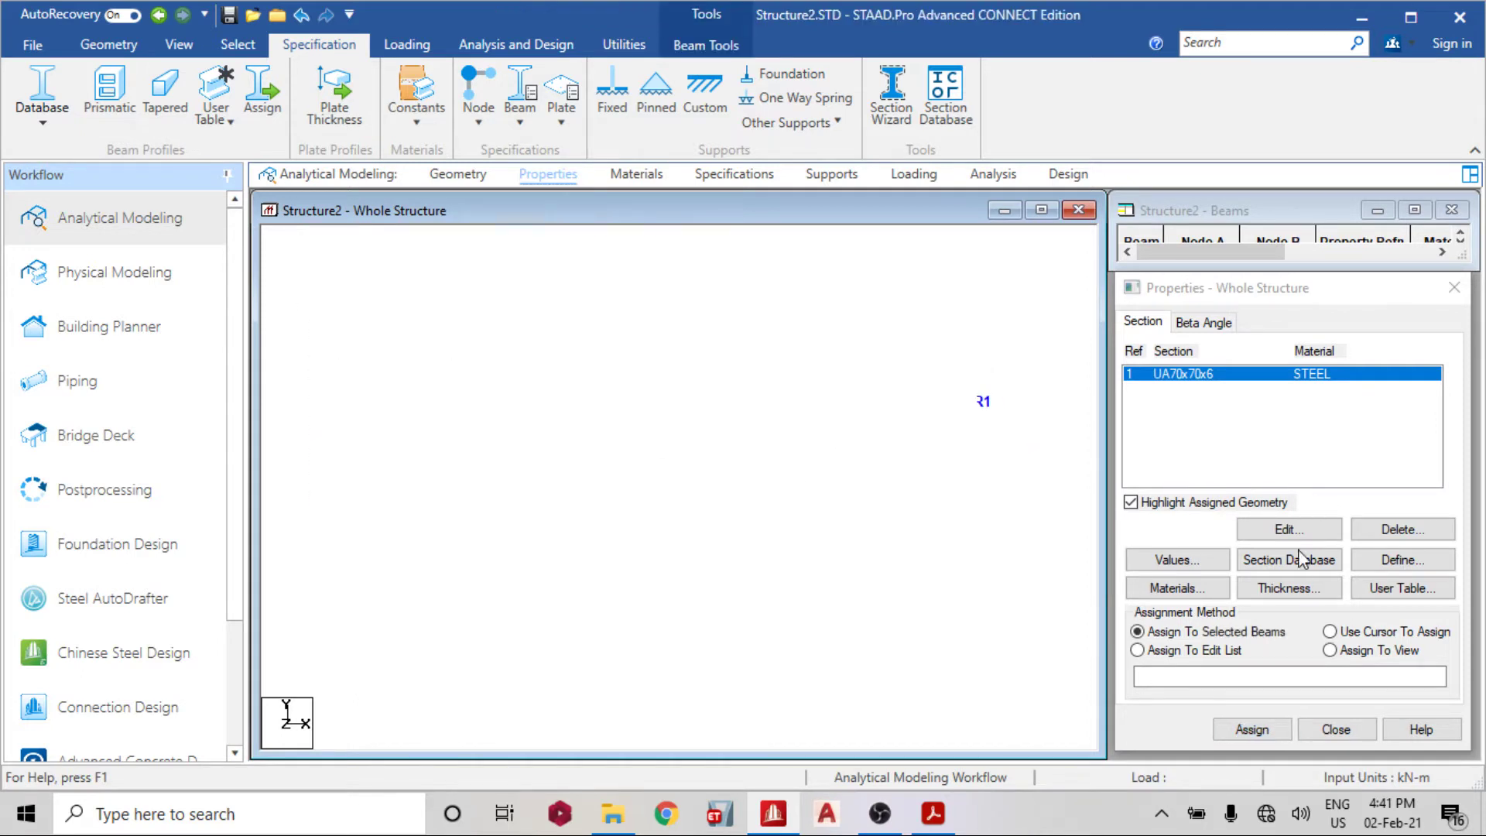
pyautogui.click(1252, 729)
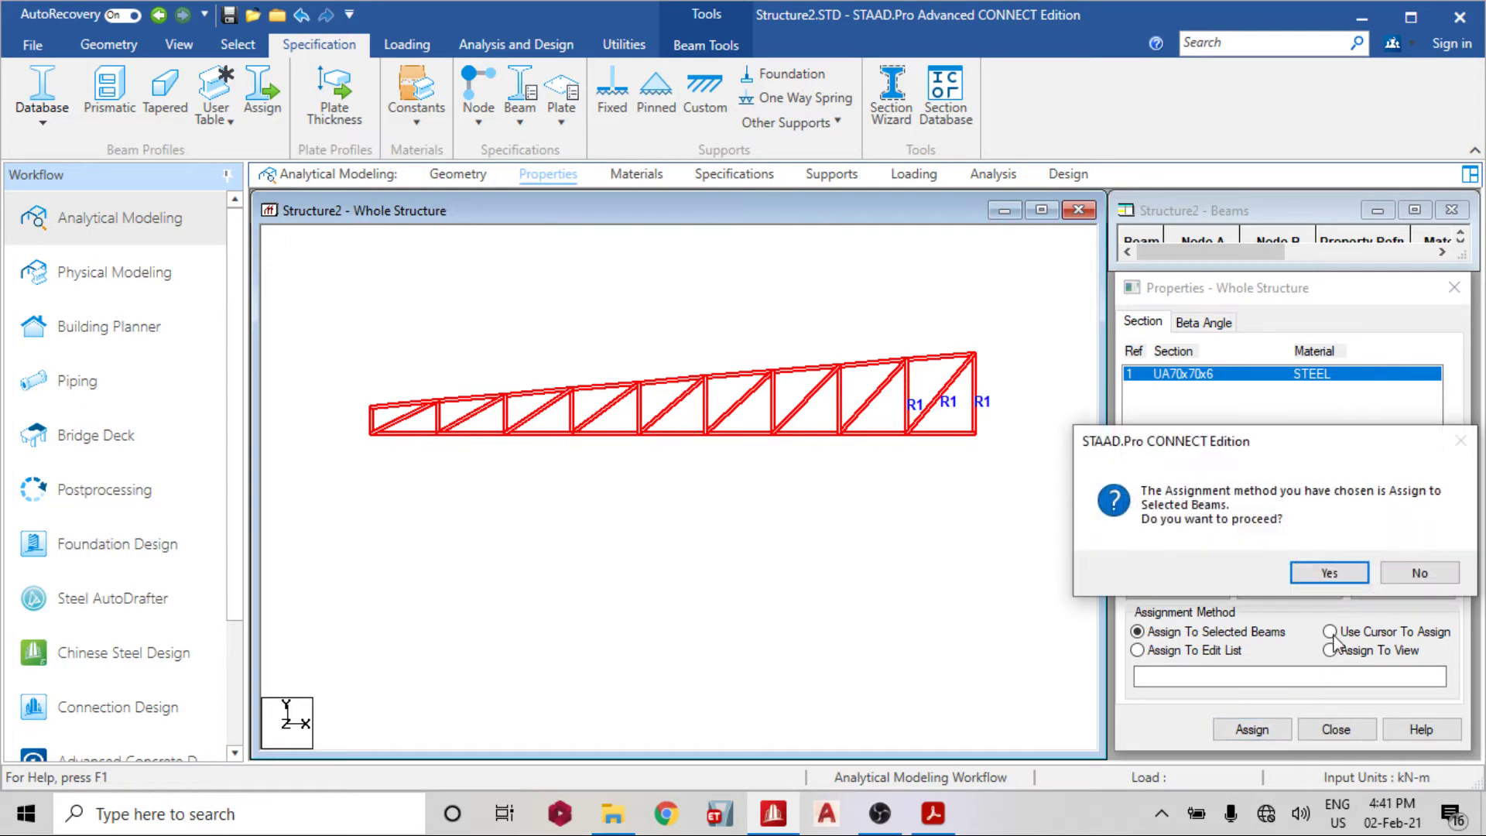
pyautogui.click(1318, 573)
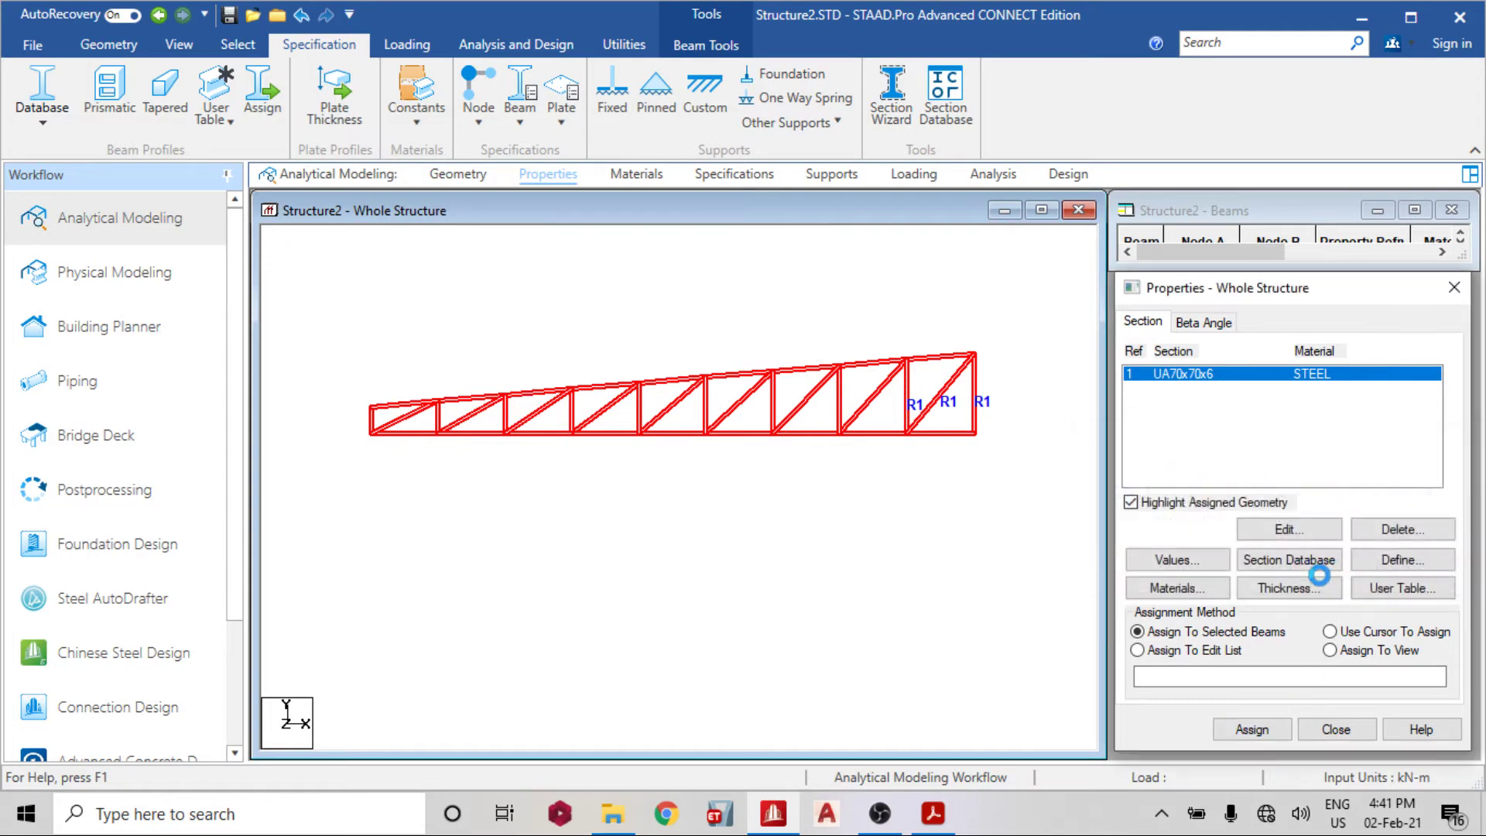
pyautogui.click(822, 561)
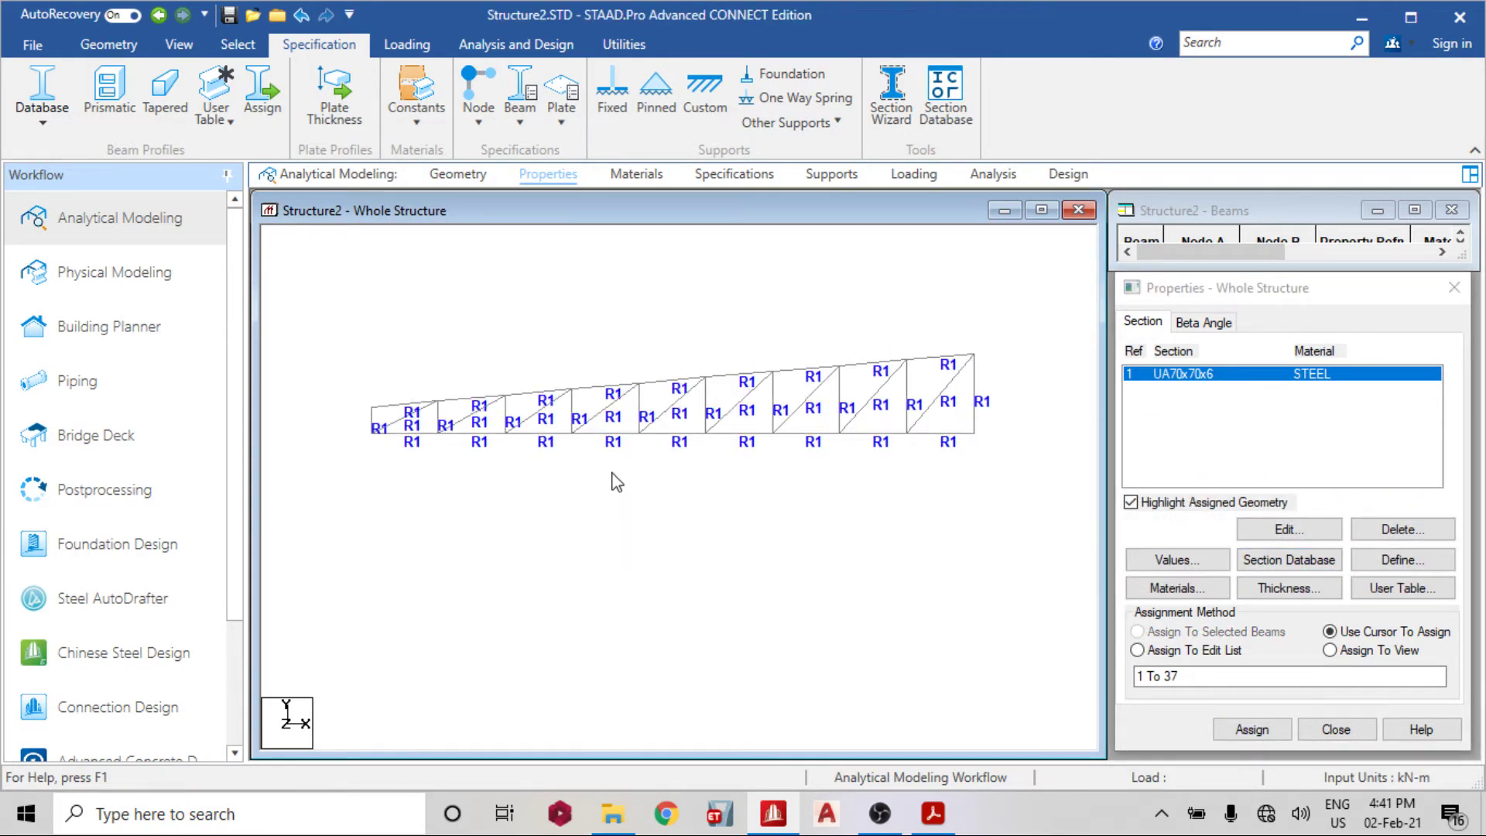
# Create a Truss member specification for beams
pyautogui.click(751, 174)
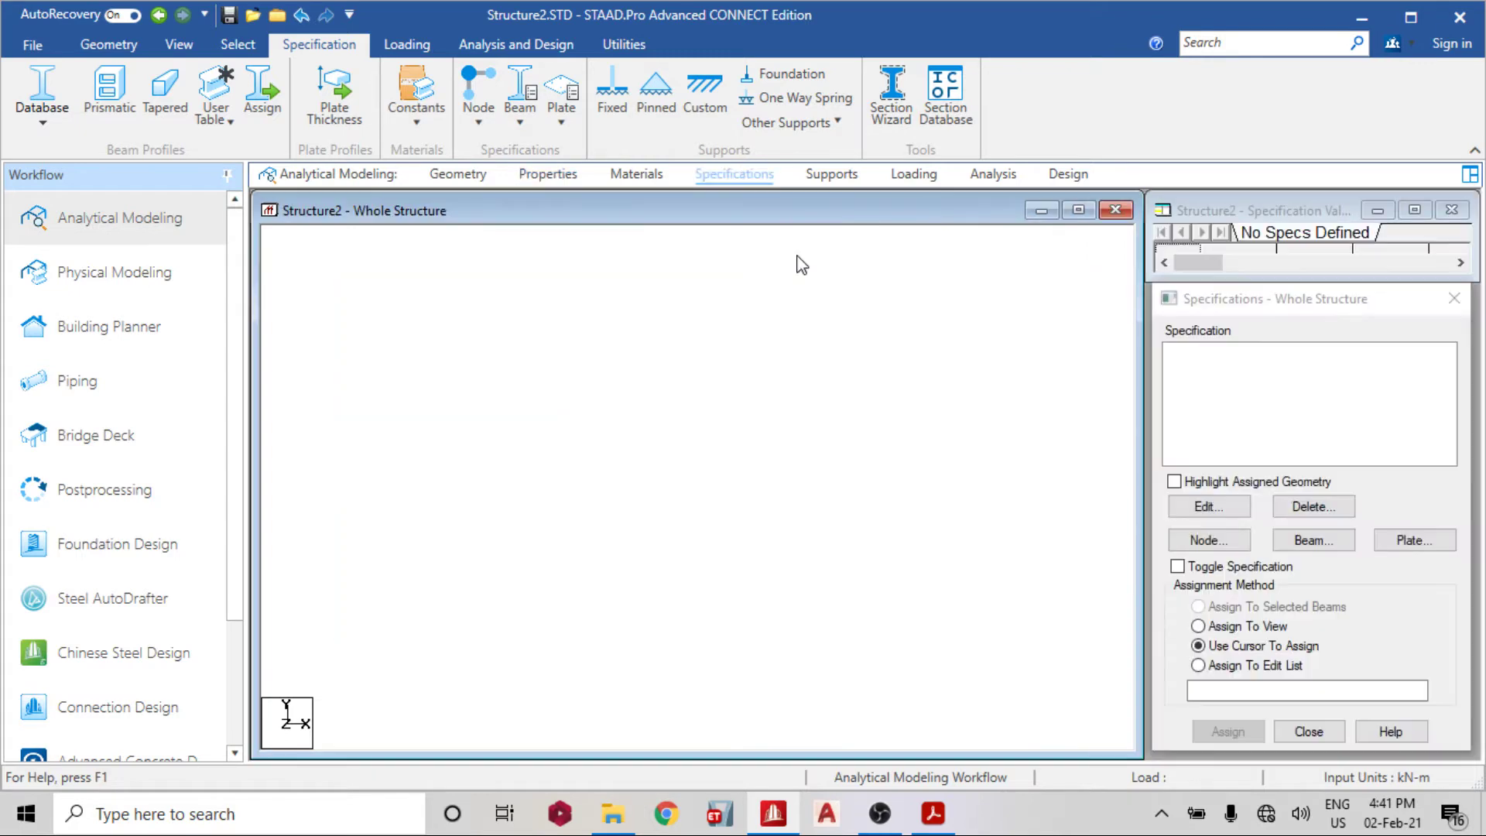
pyautogui.click(1313, 540)
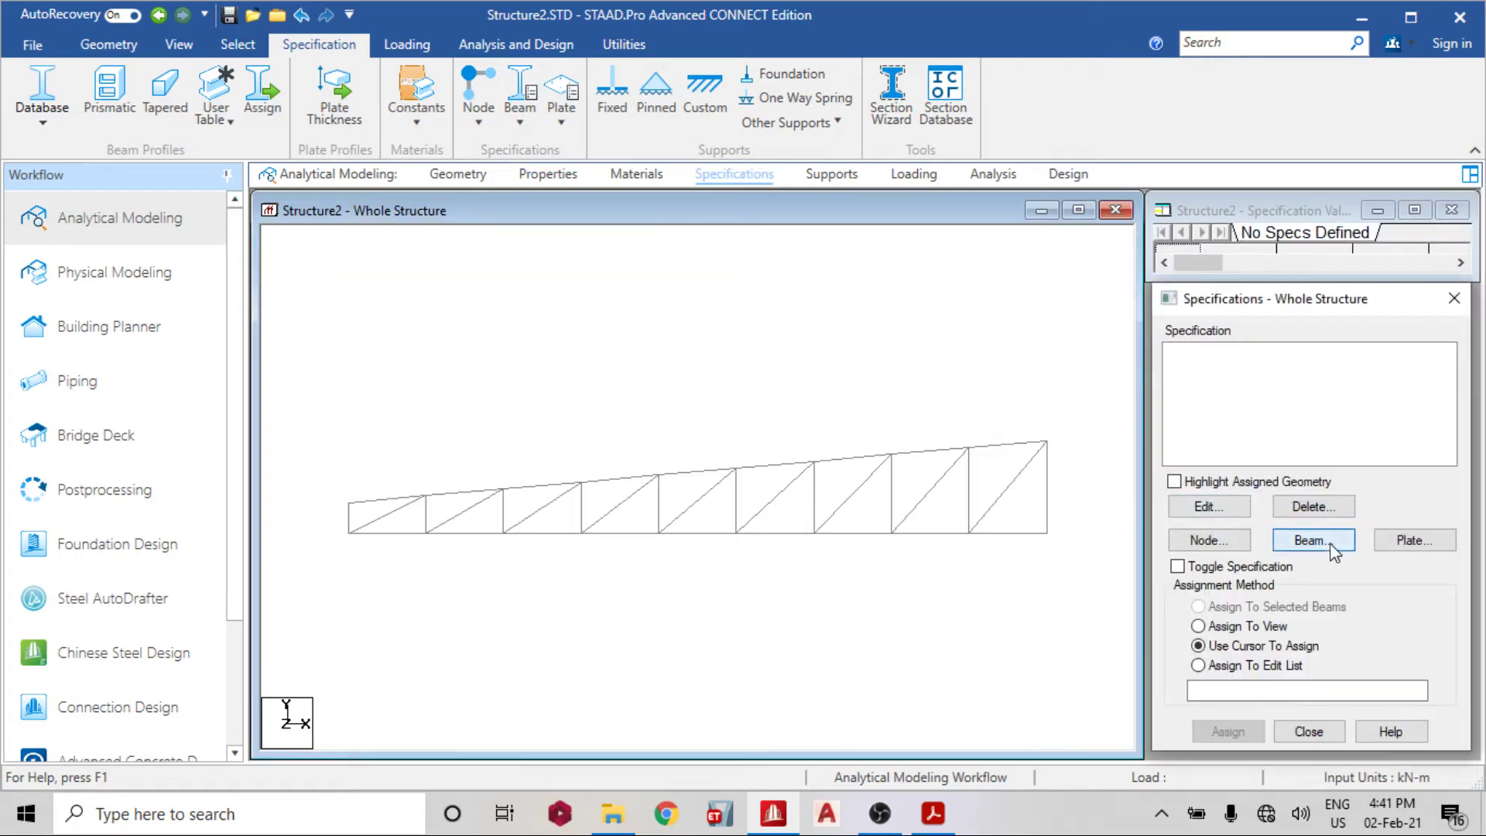
pyautogui.click(1432, 330)
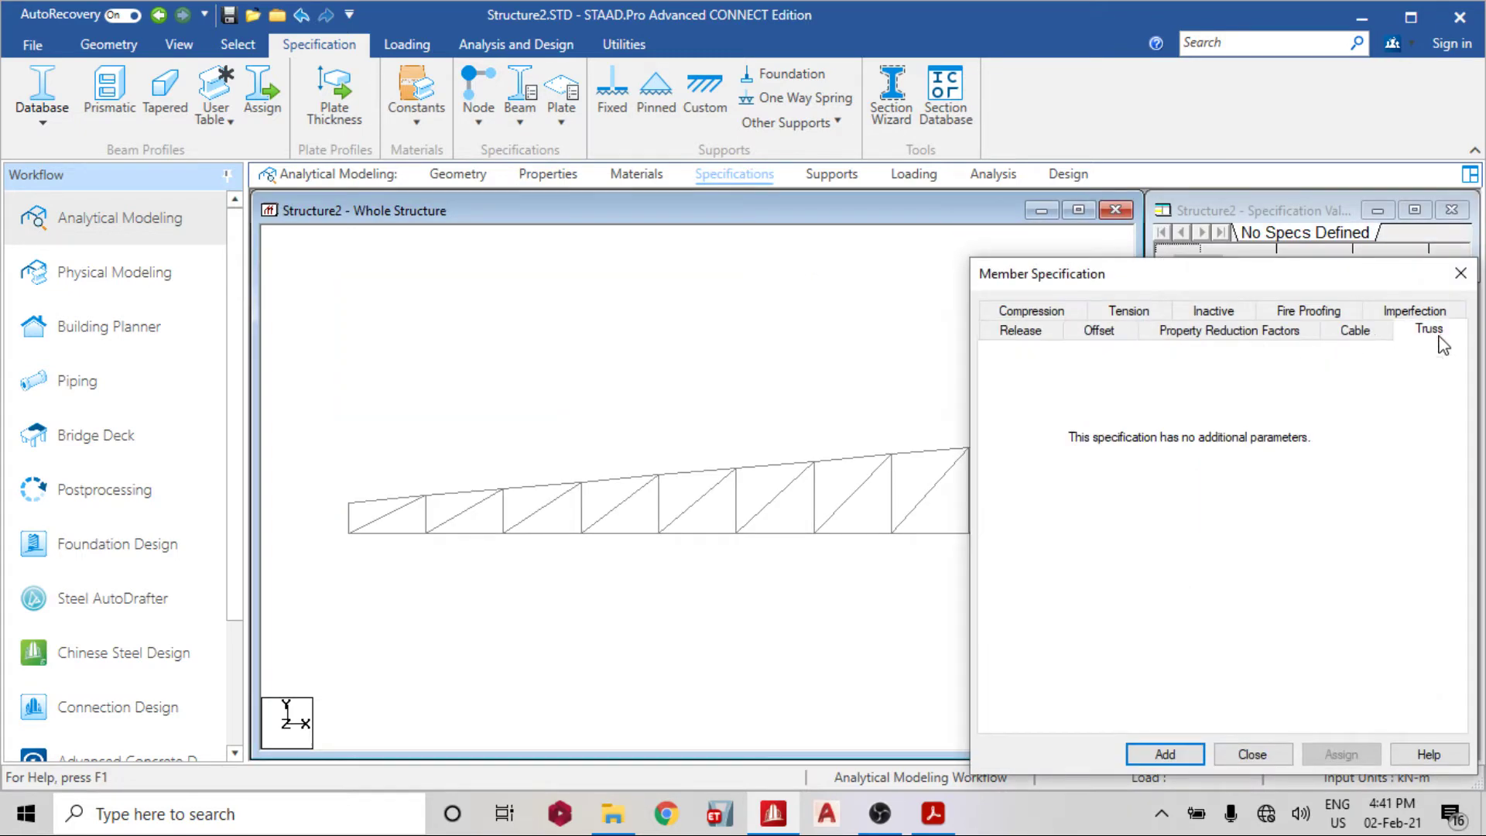
pyautogui.click(1164, 754)
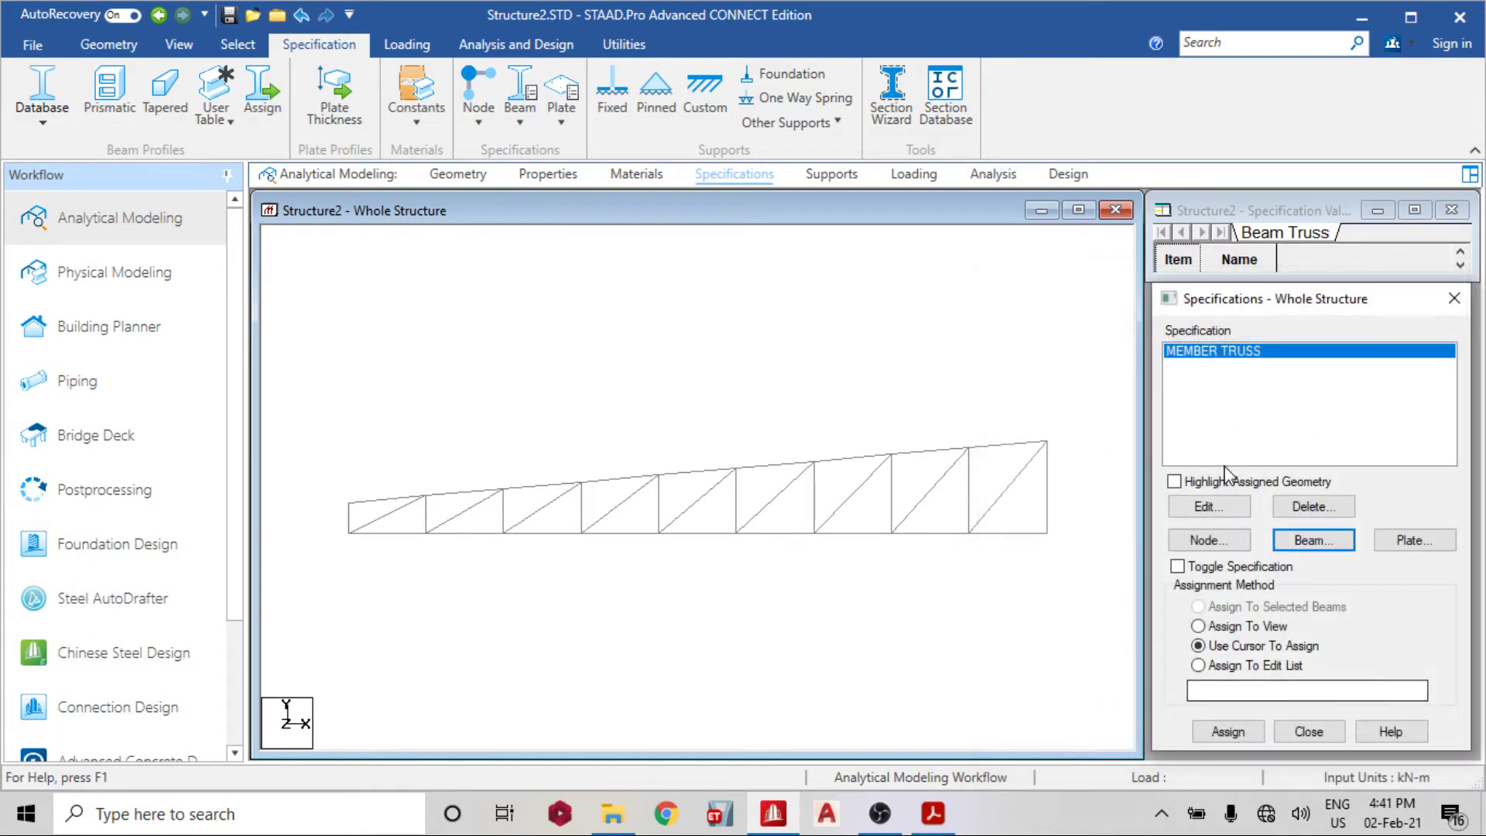
# Select all diagonals and verticals, including both end verticals, and assign the MEMBER TRUSS specification to them
pyautogui.scroll(1, 348, 542)
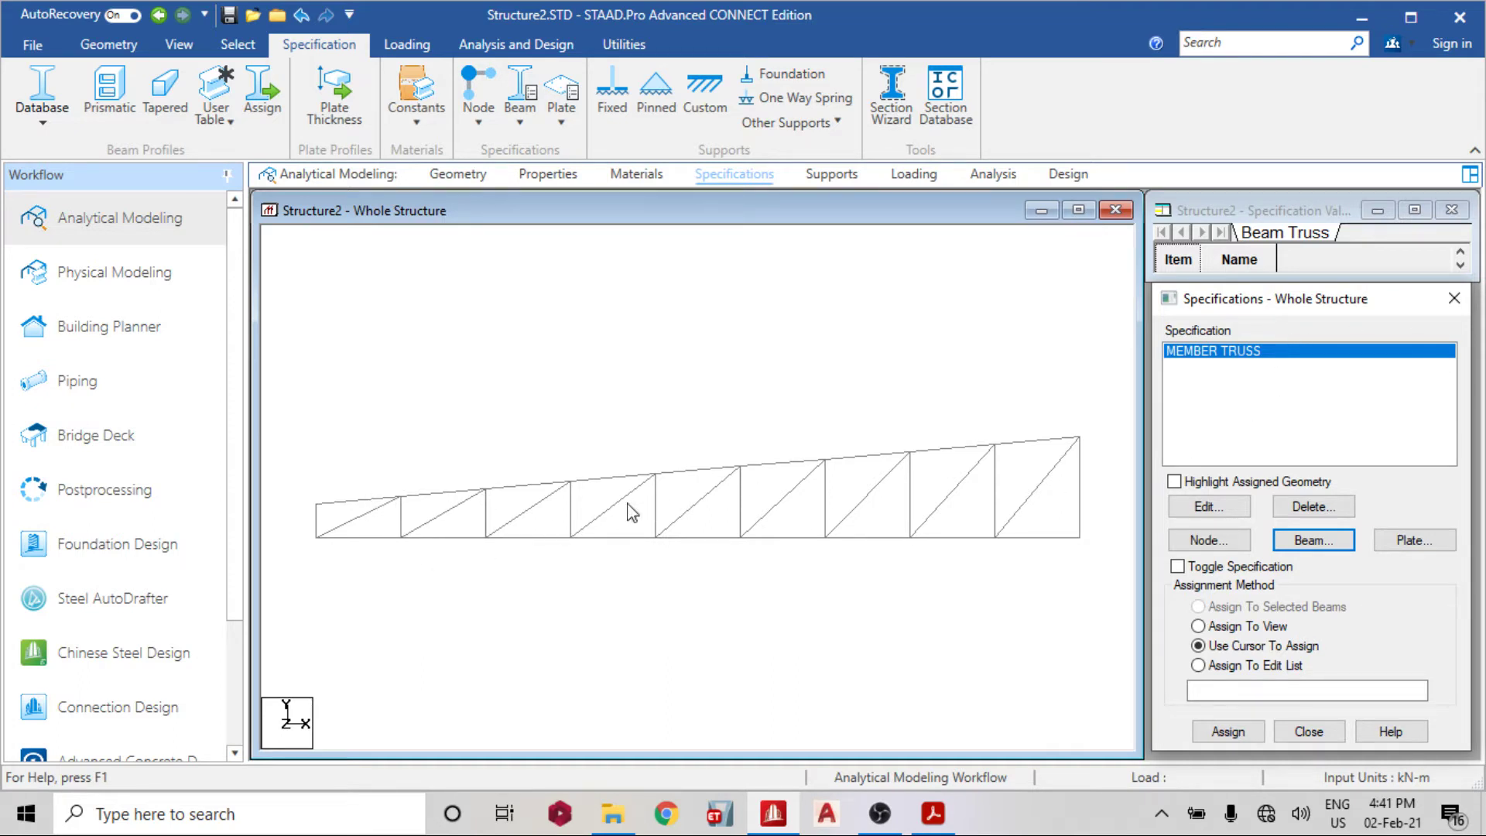
pyautogui.click(387, 516)
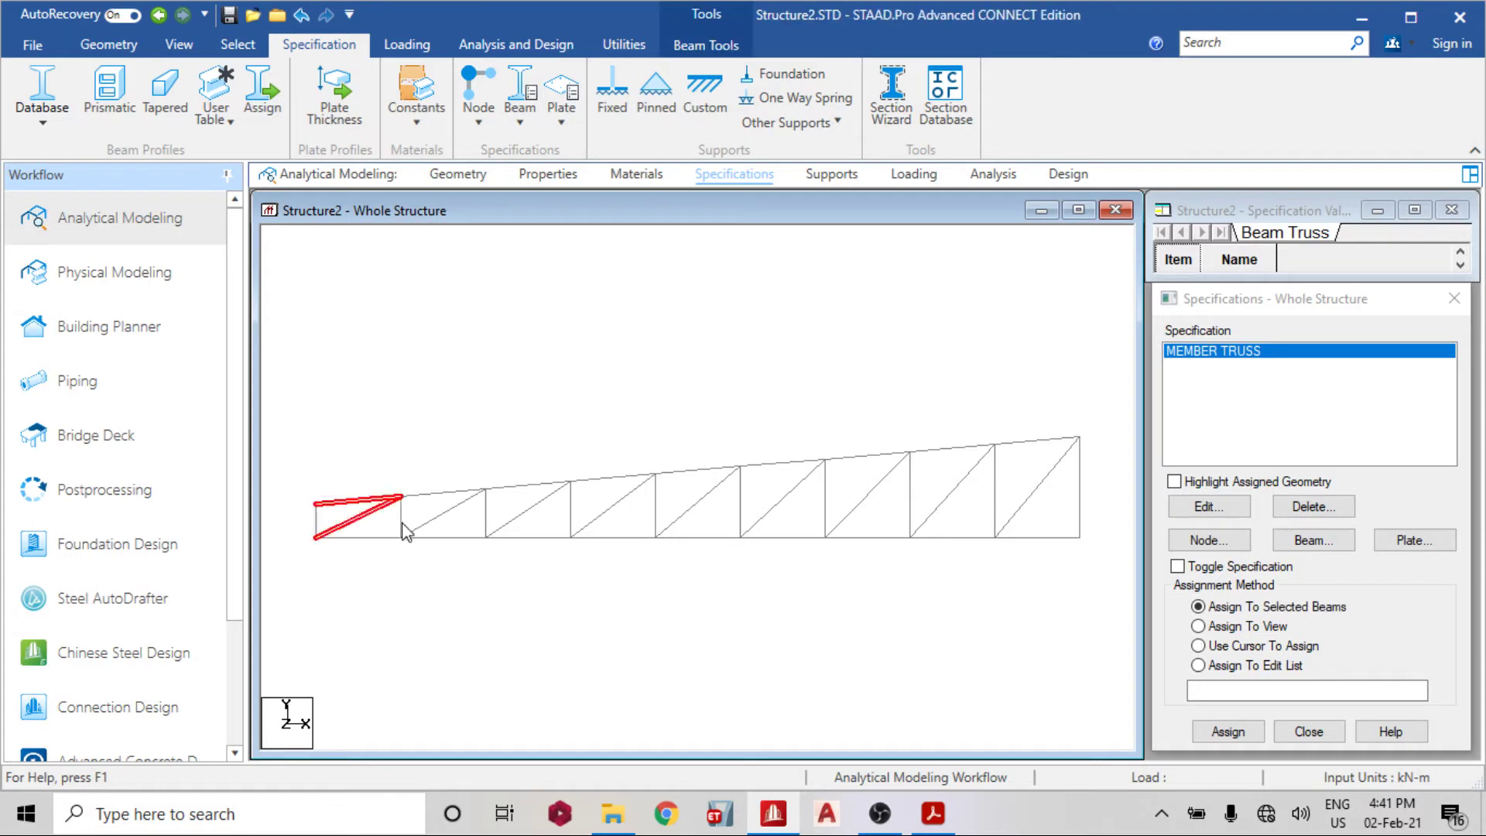
pyautogui.keyDown('ctrl'); pyautogui.click(402, 518); pyautogui.keyUp('ctrl')
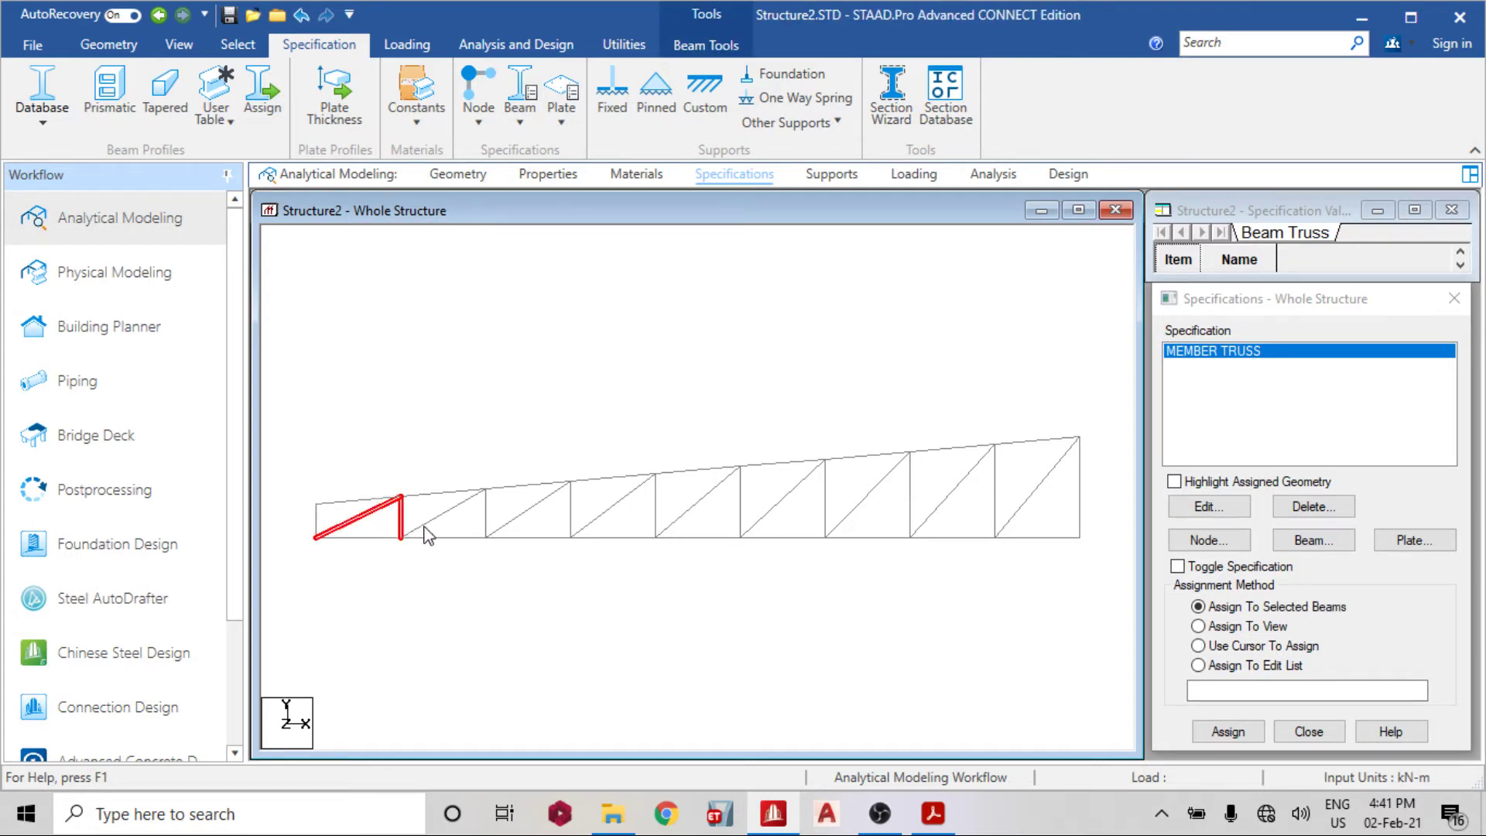
pyautogui.keyDown('ctrl'); pyautogui.click(483, 520); pyautogui.keyUp('ctrl')
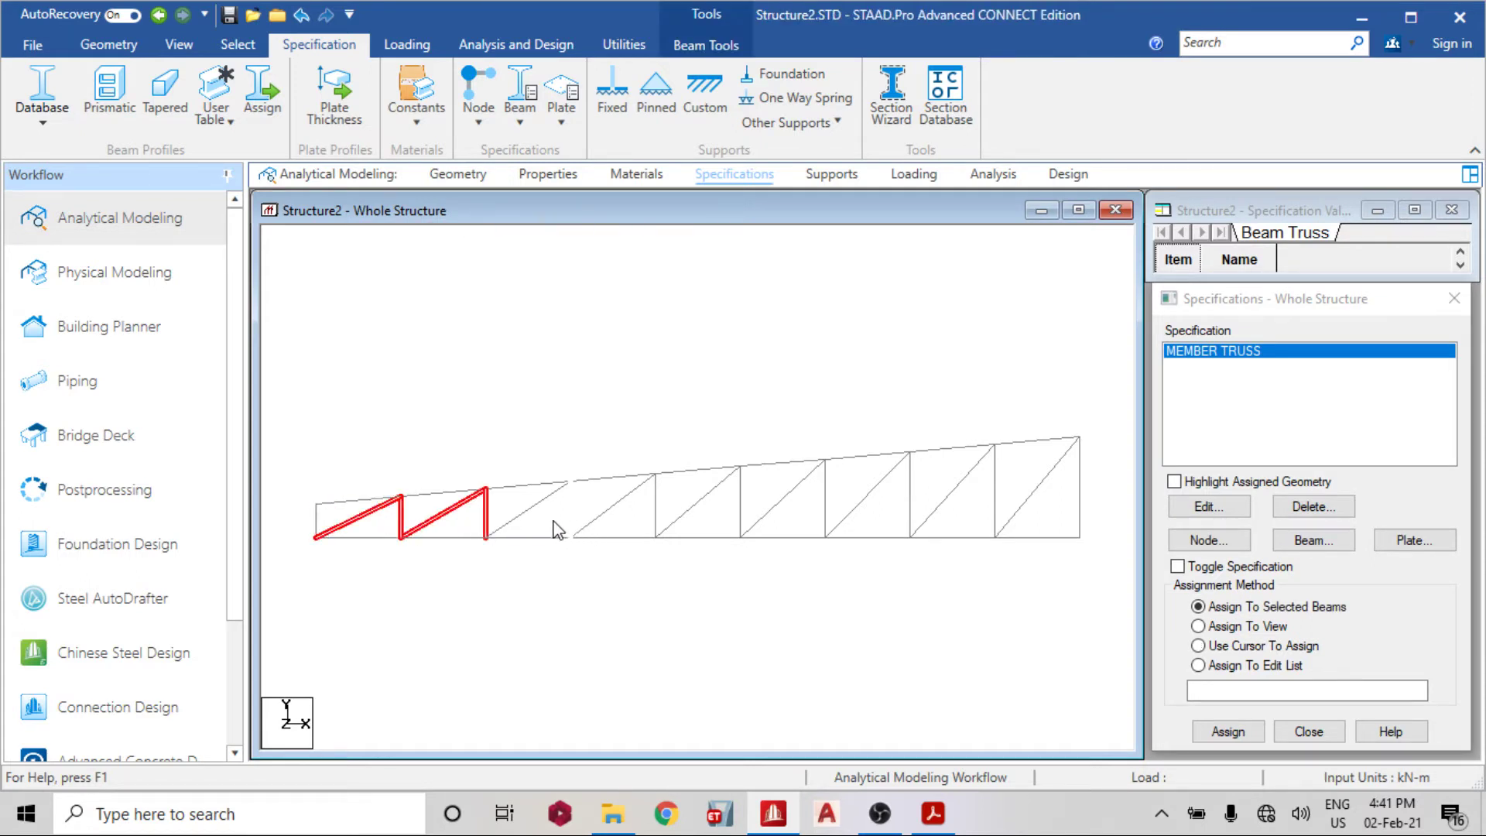
pyautogui.keyDown('ctrl'); pyautogui.click(569, 518); pyautogui.keyUp('ctrl')
pyautogui.keyDown('ctrl'); pyautogui.click(606, 517); pyautogui.keyUp('ctrl')
pyautogui.keyDown('ctrl'); pyautogui.click(683, 511); pyautogui.keyUp('ctrl')
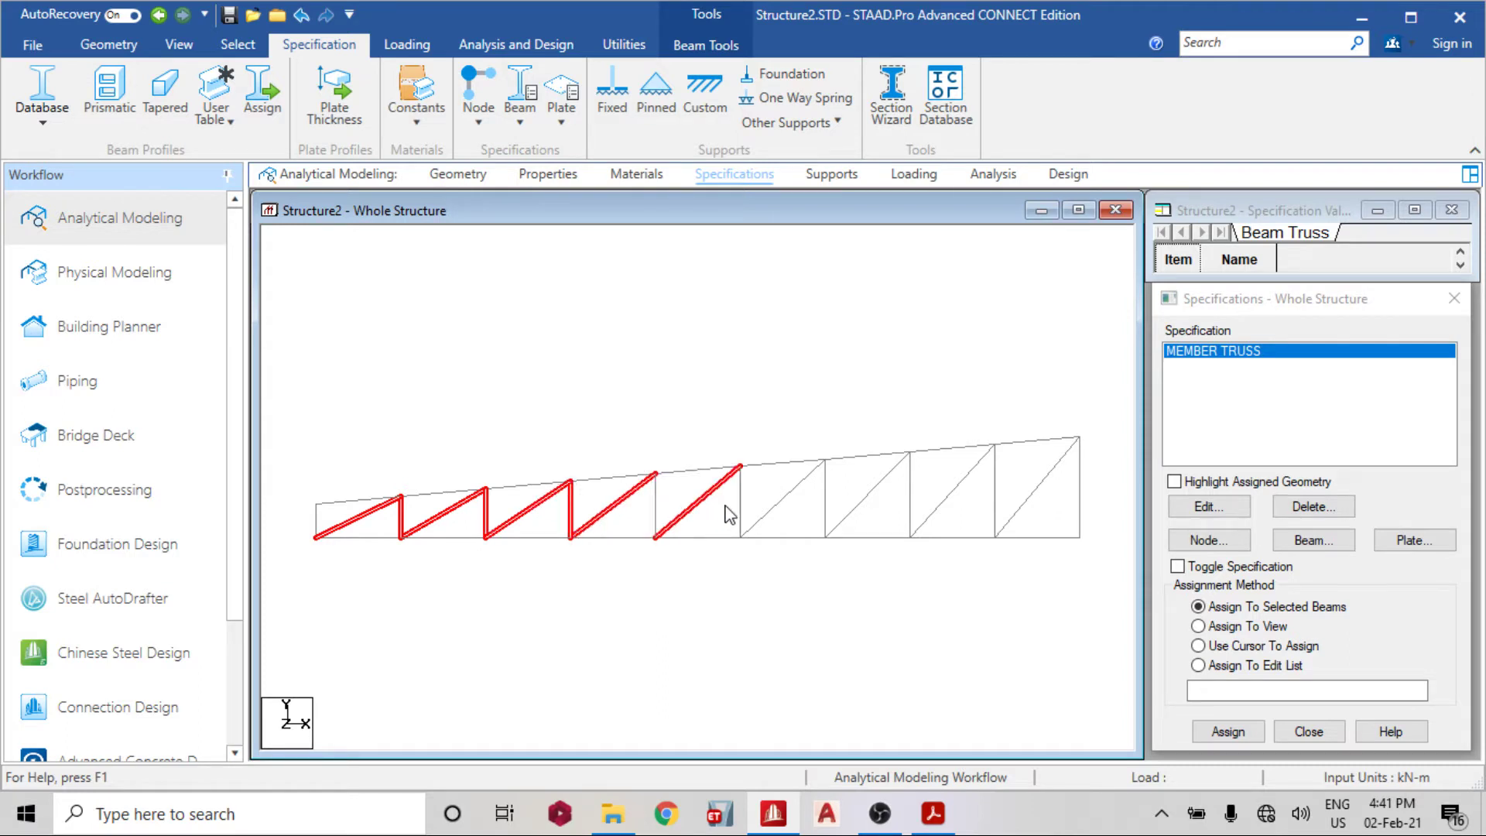
pyautogui.keyDown('ctrl'); pyautogui.click(794, 515); pyautogui.keyUp('ctrl')
pyautogui.keyDown('ctrl'); pyautogui.click(824, 495); pyautogui.keyUp('ctrl')
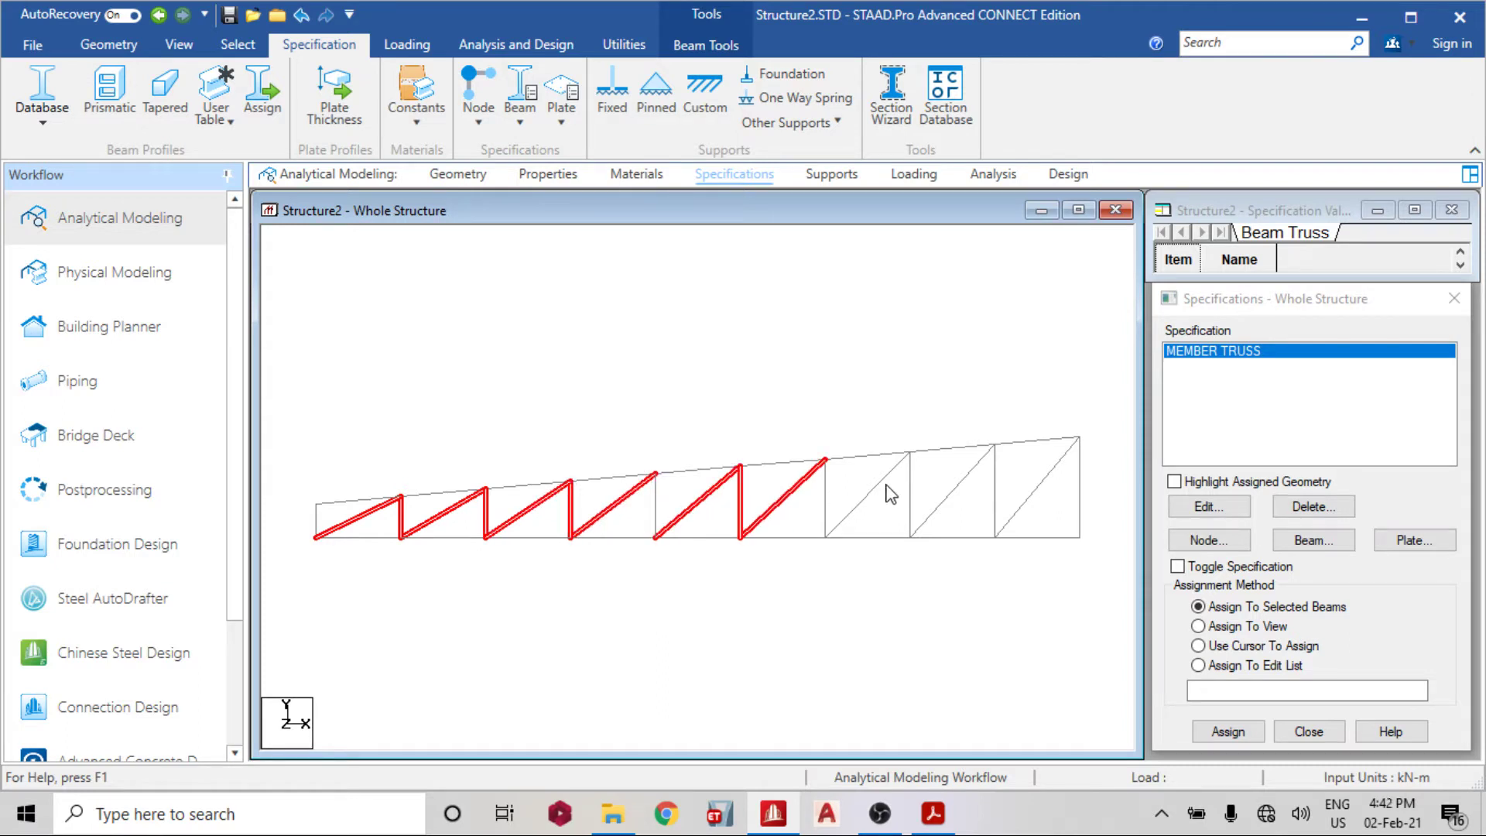
pyautogui.keyDown('ctrl'); pyautogui.click(915, 477); pyautogui.keyUp('ctrl')
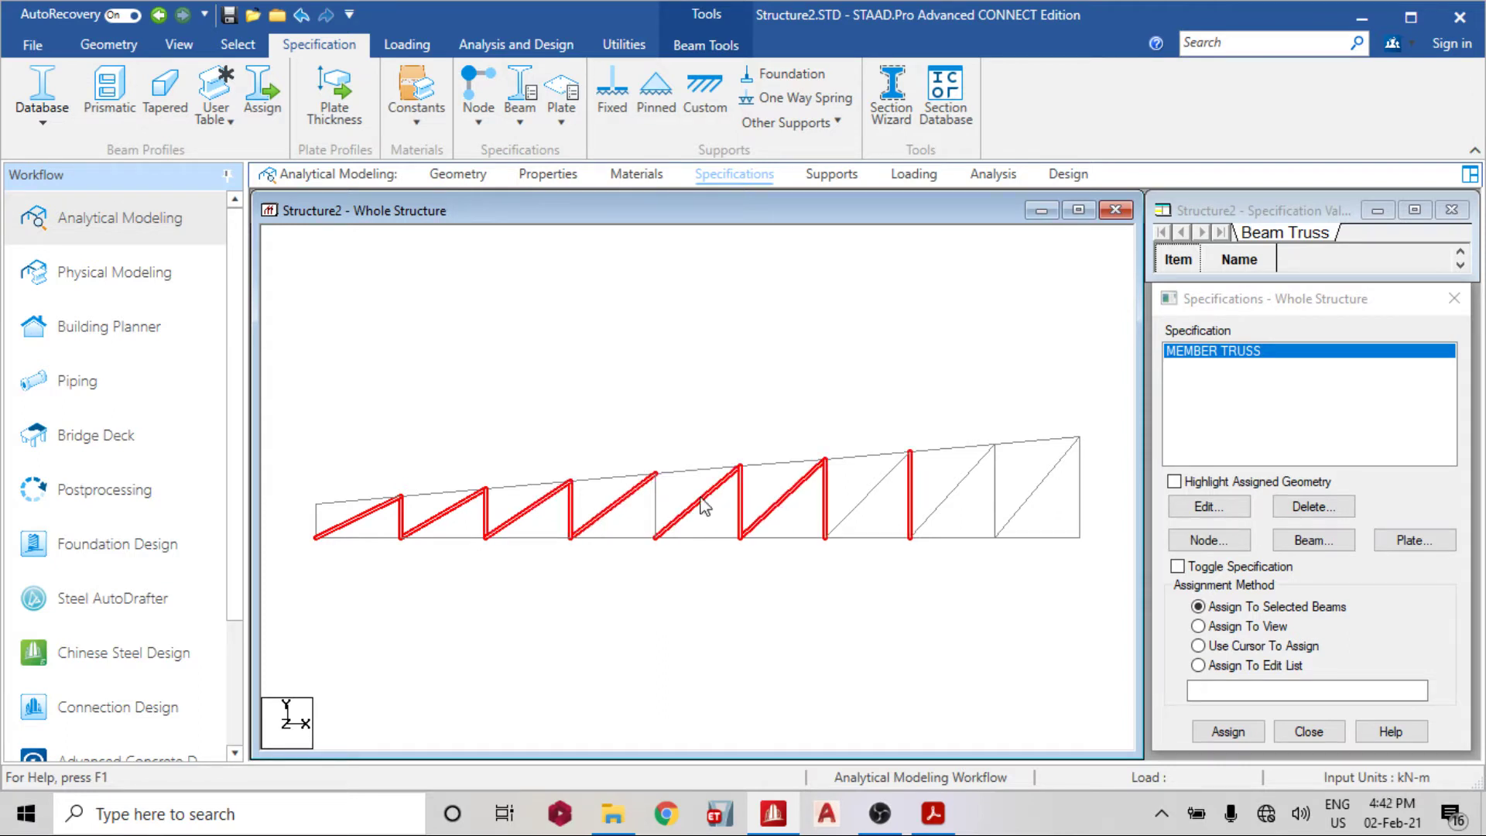
pyautogui.keyDown('ctrl'); pyautogui.click(941, 505); pyautogui.keyUp('ctrl')
pyautogui.keyDown('ctrl'); pyautogui.click(866, 499); pyautogui.keyUp('ctrl')
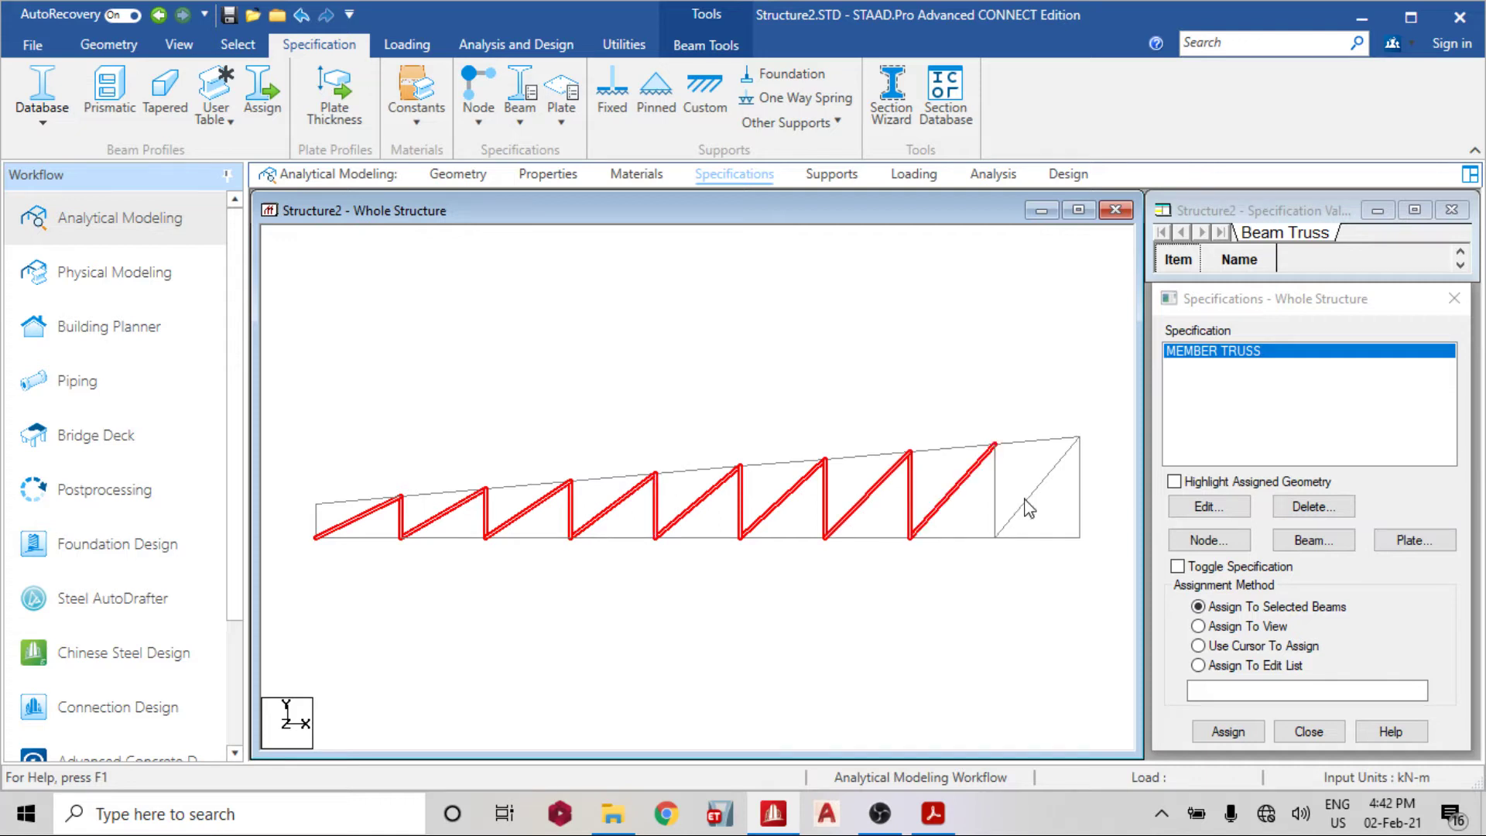
pyautogui.keyDown('ctrl'); pyautogui.click(1026, 500); pyautogui.keyUp('ctrl')
pyautogui.keyDown('ctrl'); pyautogui.click(1020, 520); pyautogui.keyUp('ctrl')
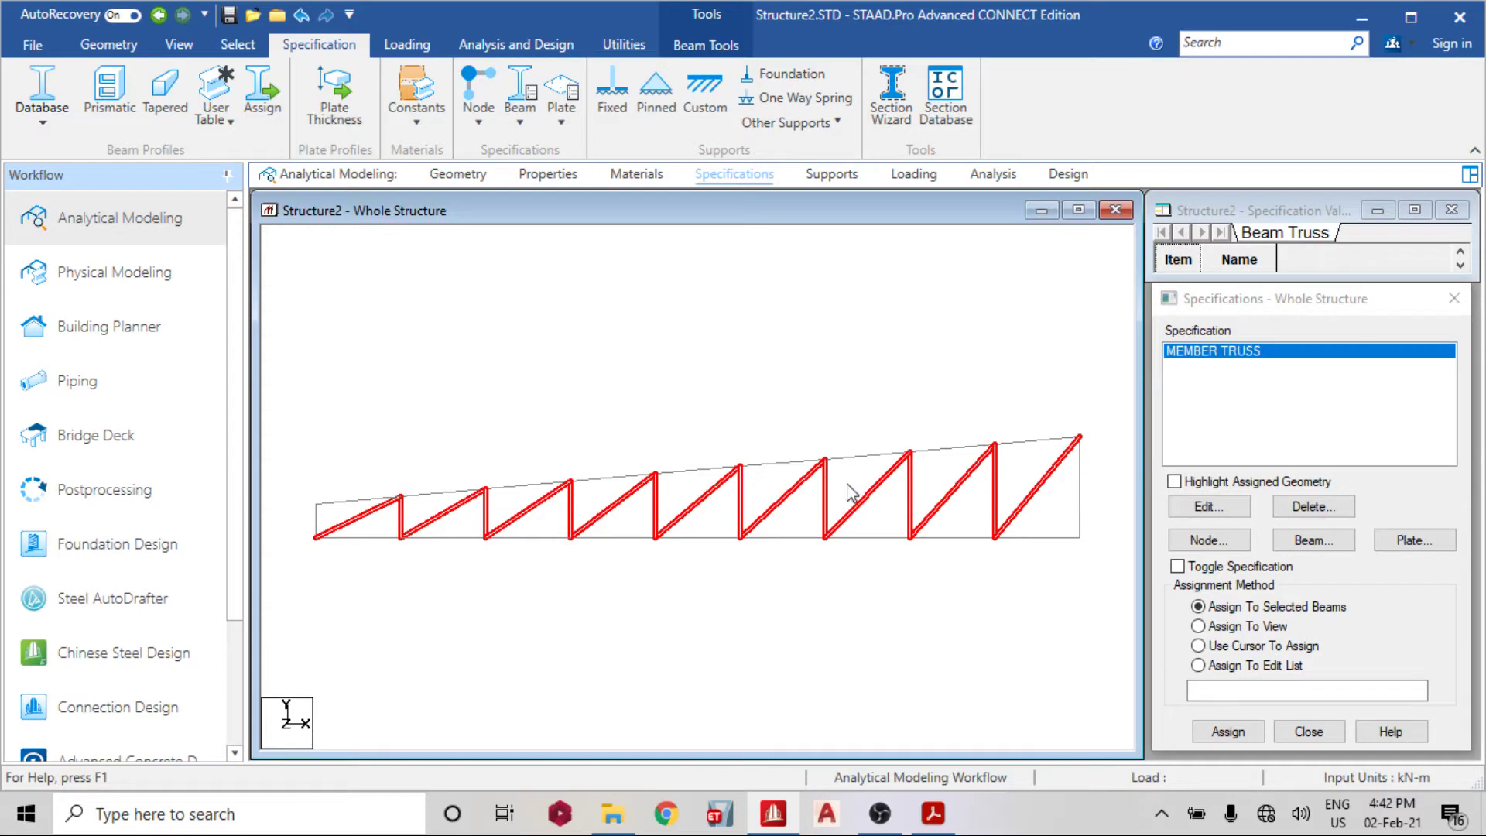
pyautogui.keyDown('ctrl'); pyautogui.click(317, 533); pyautogui.keyUp('ctrl')
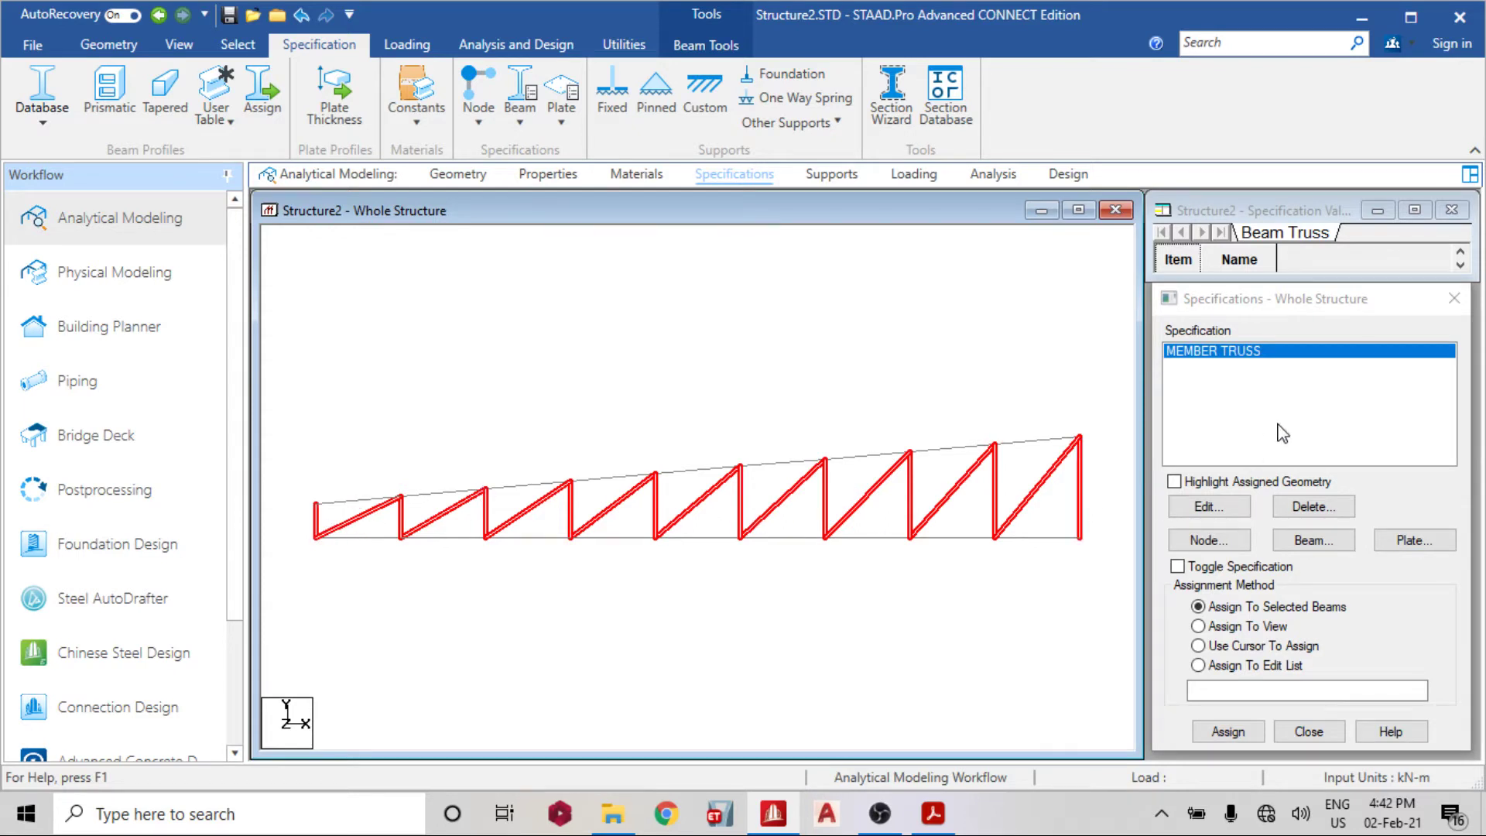
pyautogui.click(1236, 731)
pyautogui.click(1239, 576)
# Create a pinned support definition
pyautogui.click(833, 175)
pyautogui.click(1306, 574)
pyautogui.click(1132, 322)
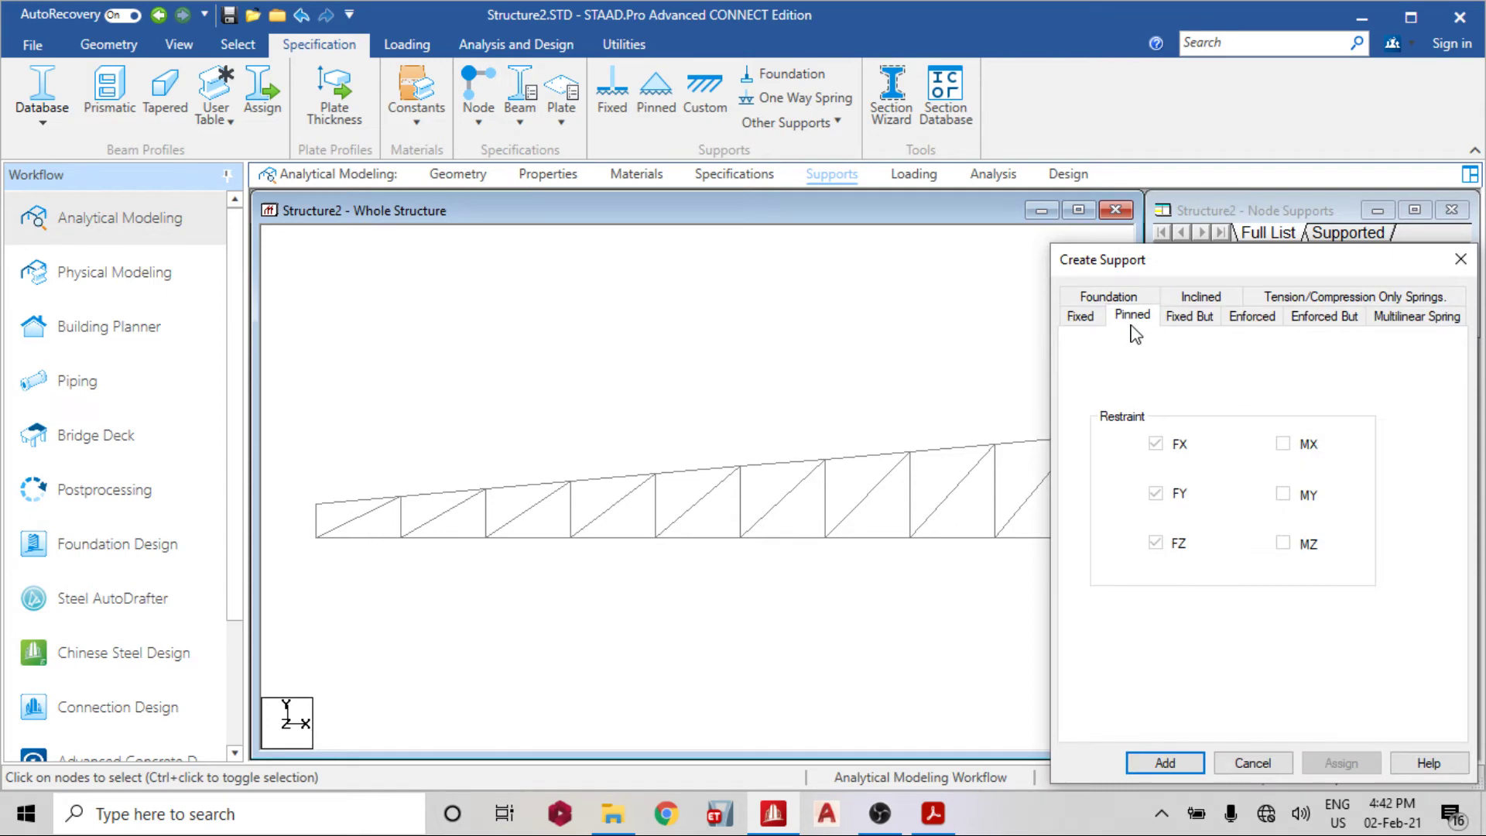
pyautogui.click(1165, 762)
# Assign the pinned support to the bottom chord node at the shallow end of the truss
pyautogui.click(1245, 435)
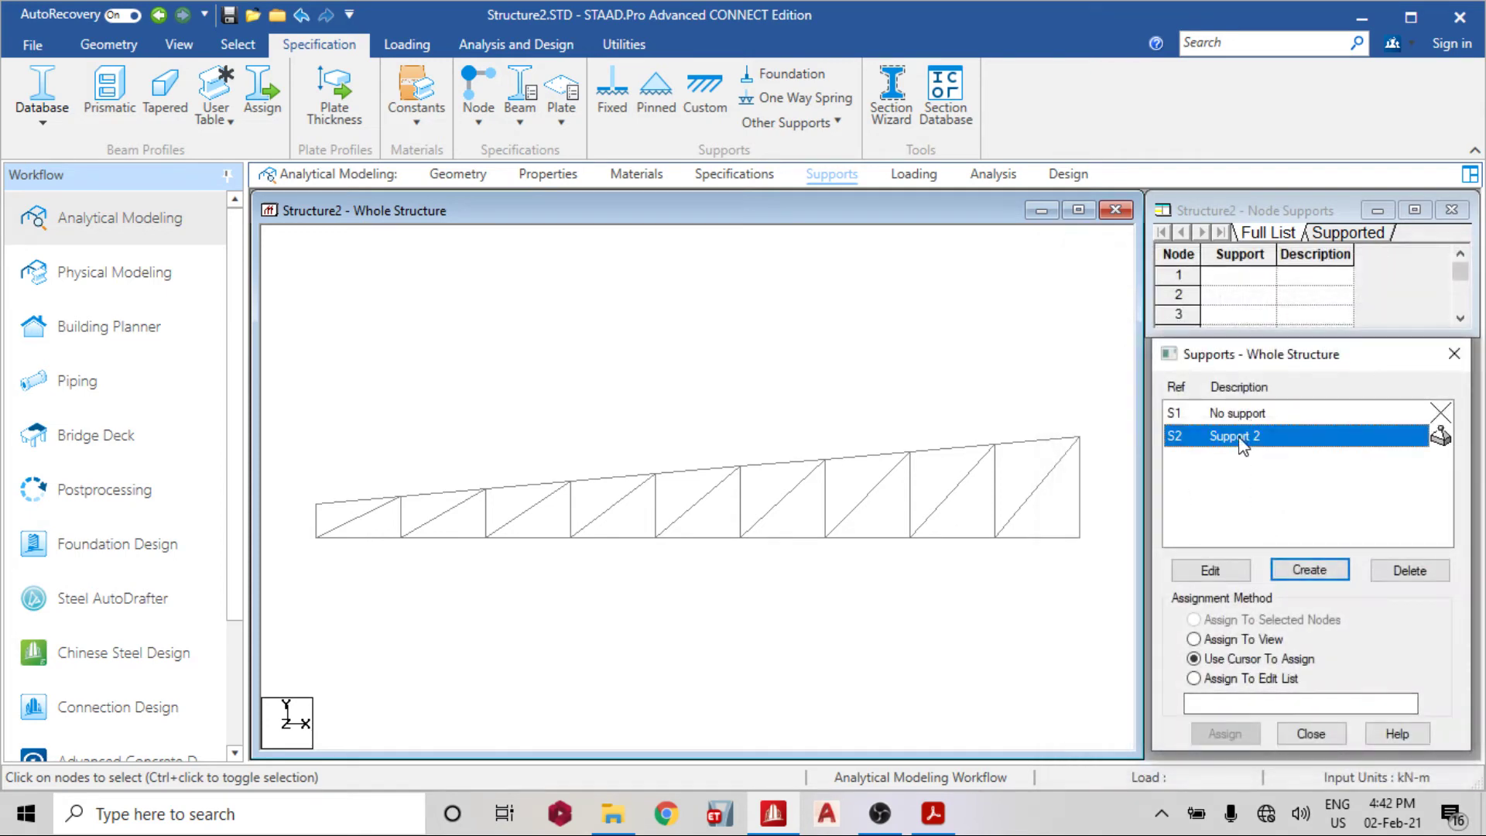
pyautogui.click(1225, 731)
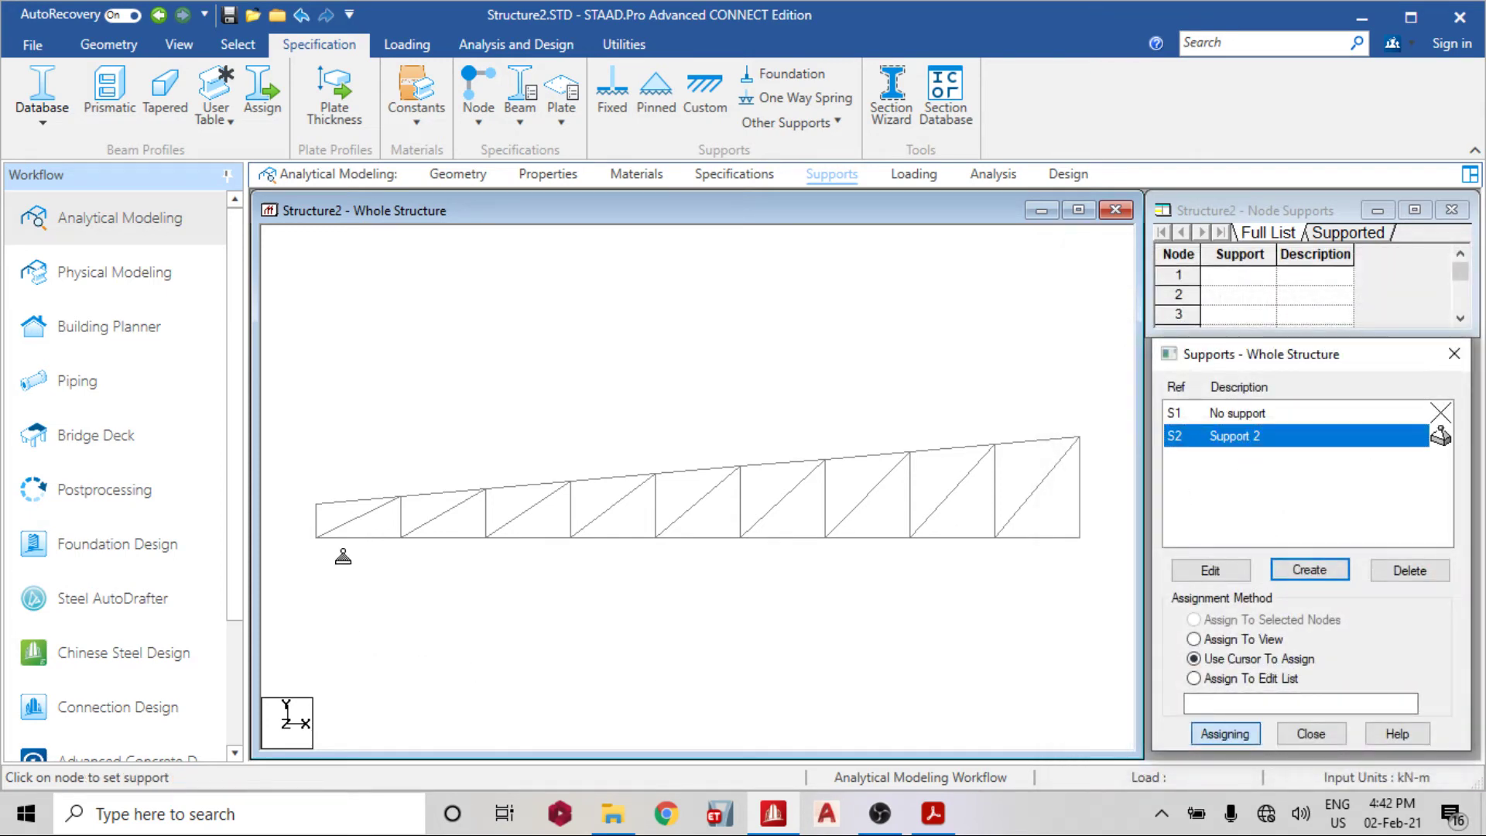
pyautogui.click(317, 538)
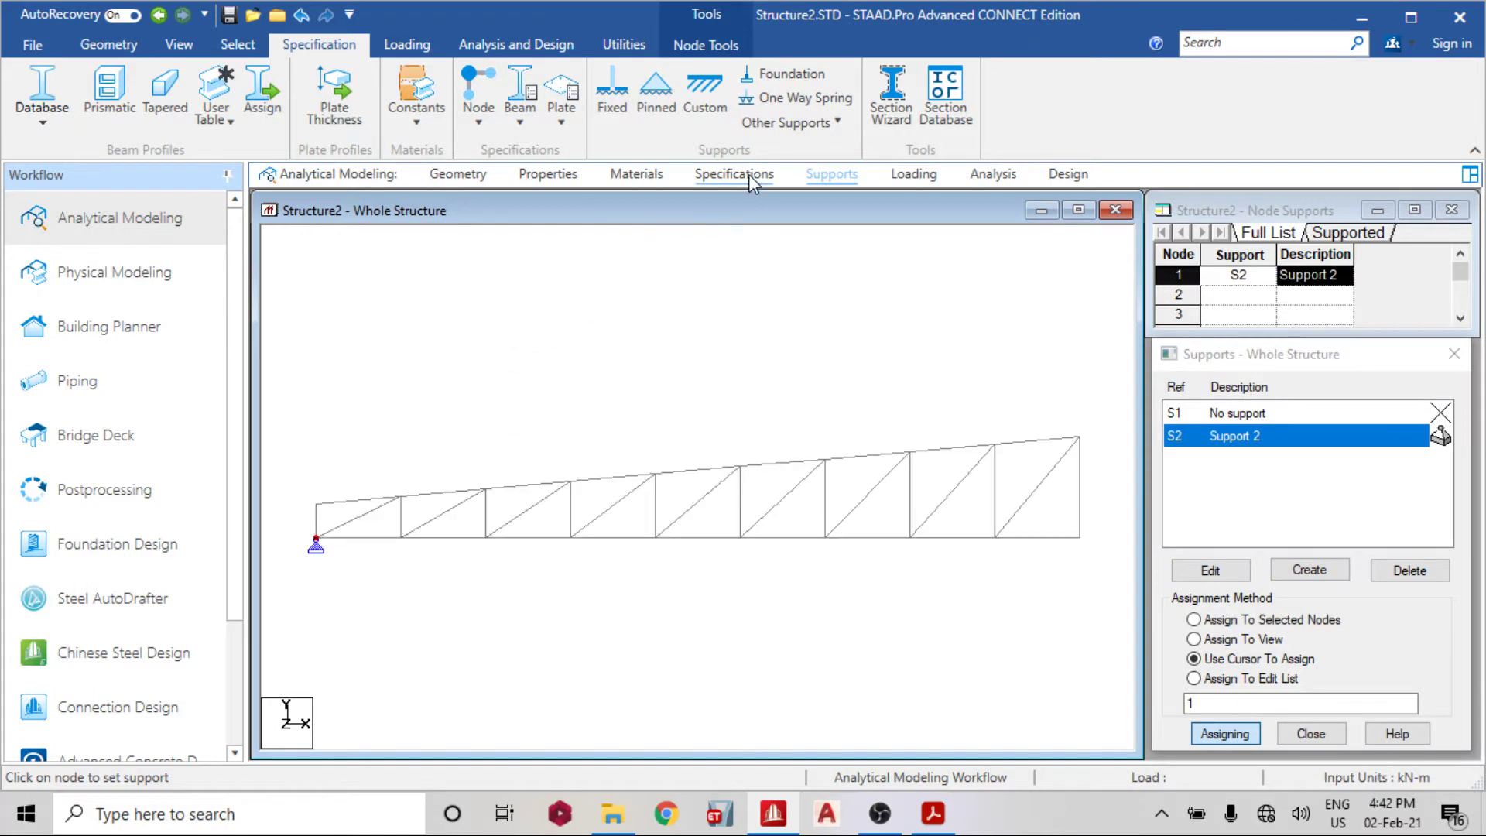
# Save the modified structure and open its input command file in the editor
pyautogui.click(747, 174)
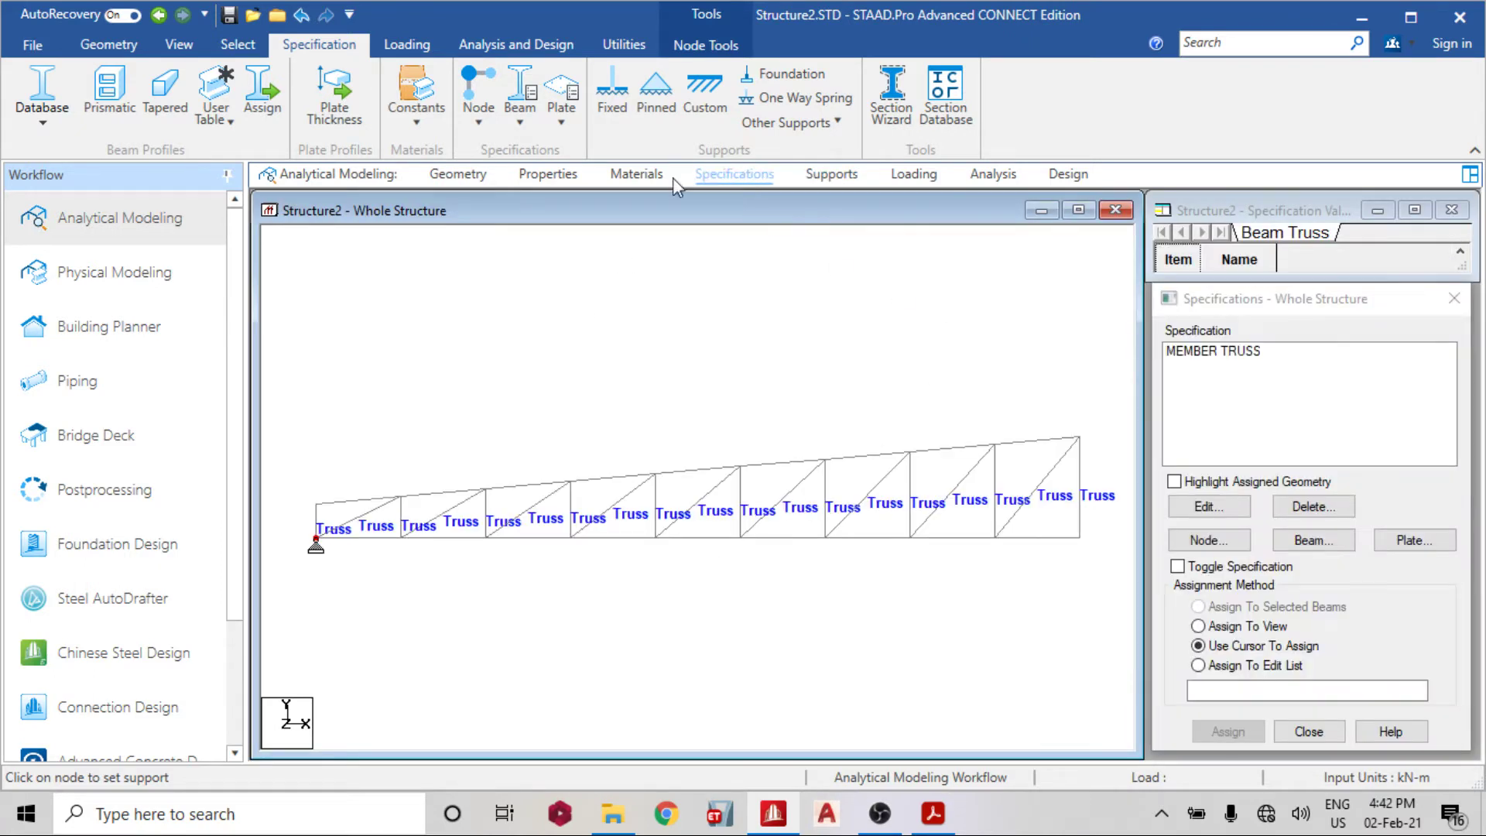
pyautogui.click(624, 45)
pyautogui.click(594, 117)
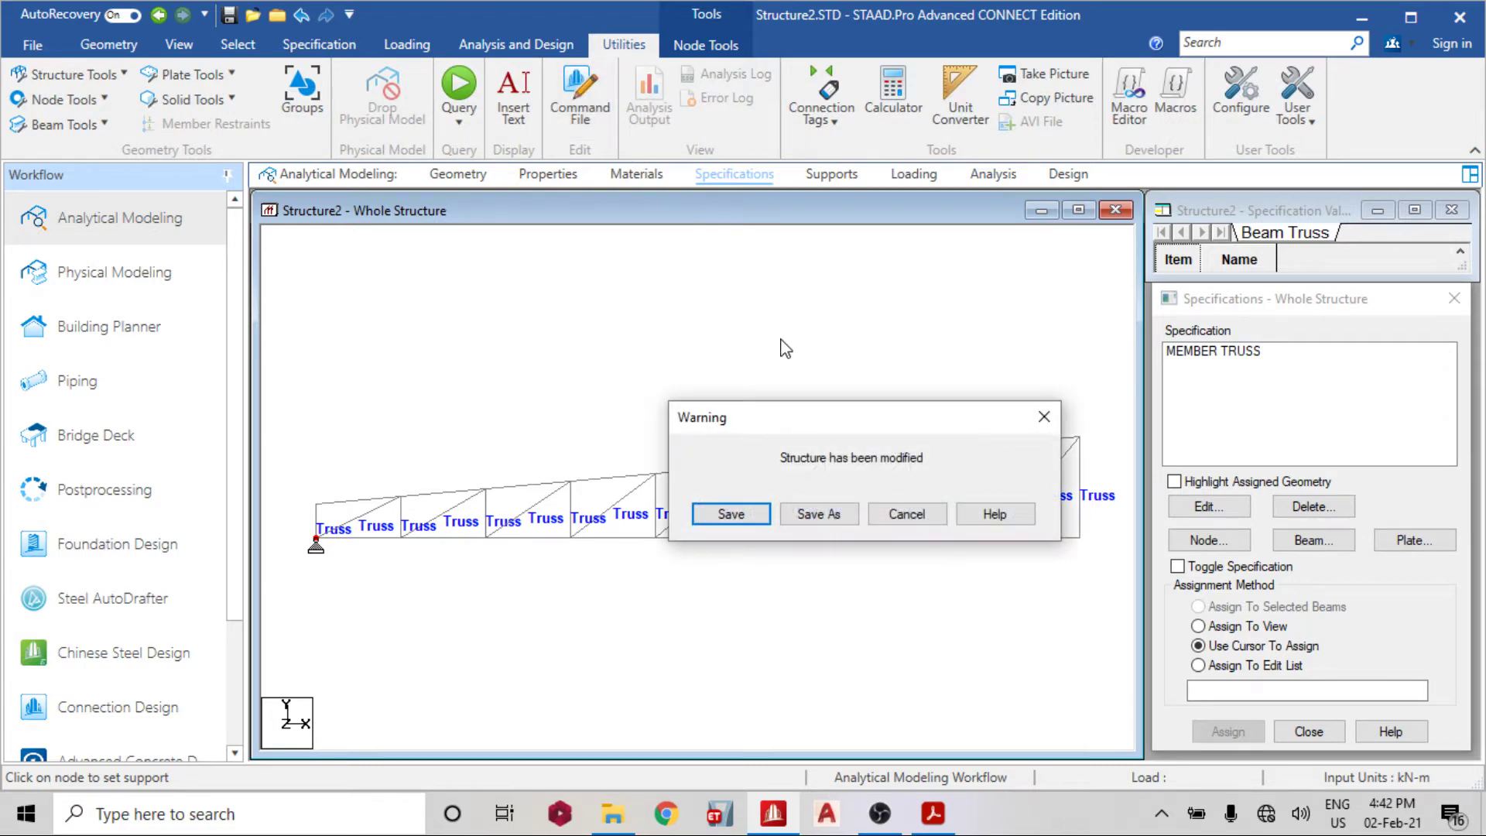
pyautogui.click(723, 514)
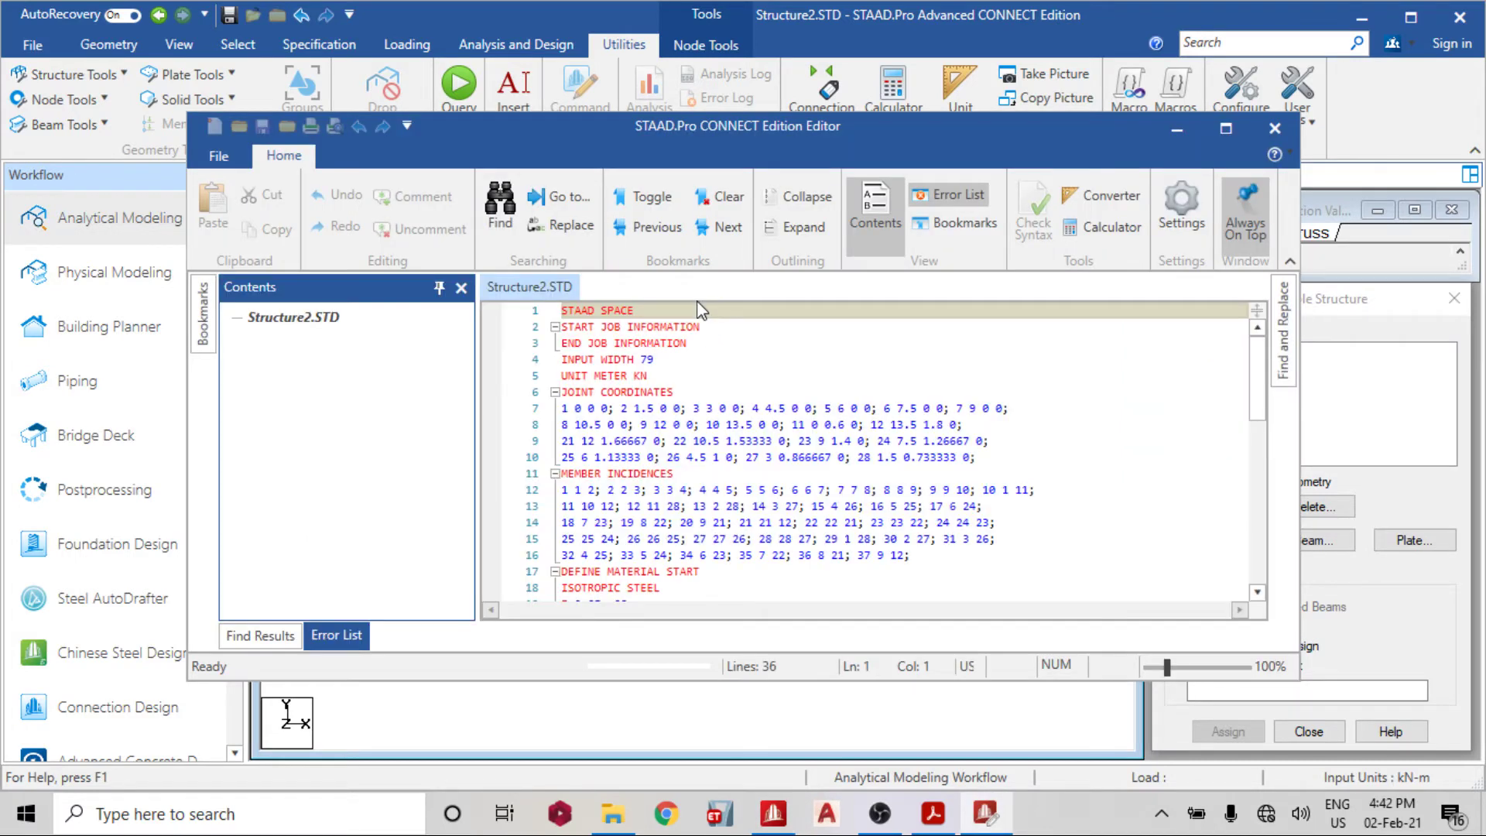
# Change the first command line from STAAD SPACE to STAAD TRUSS, save the command file and close the editor
pyautogui.click(678, 311)
pyautogui.press('BackSpace')
pyautogui.press('BackSpace')
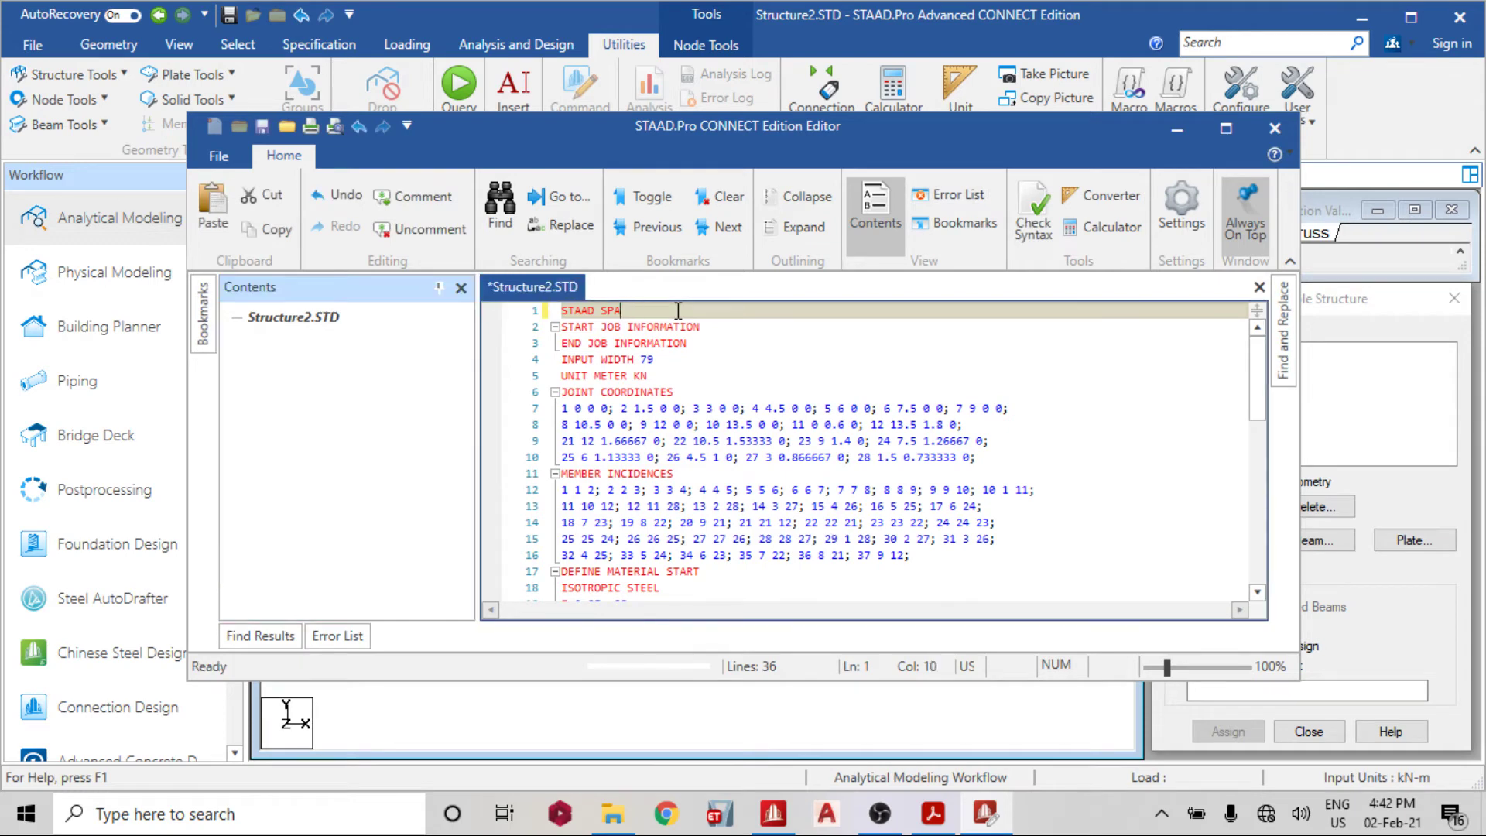
pyautogui.press('BackSpace')
pyautogui.write('truss')
pyautogui.press('Return')
pyautogui.hotkey('ctrl', 's')
pyautogui.click(1275, 127)
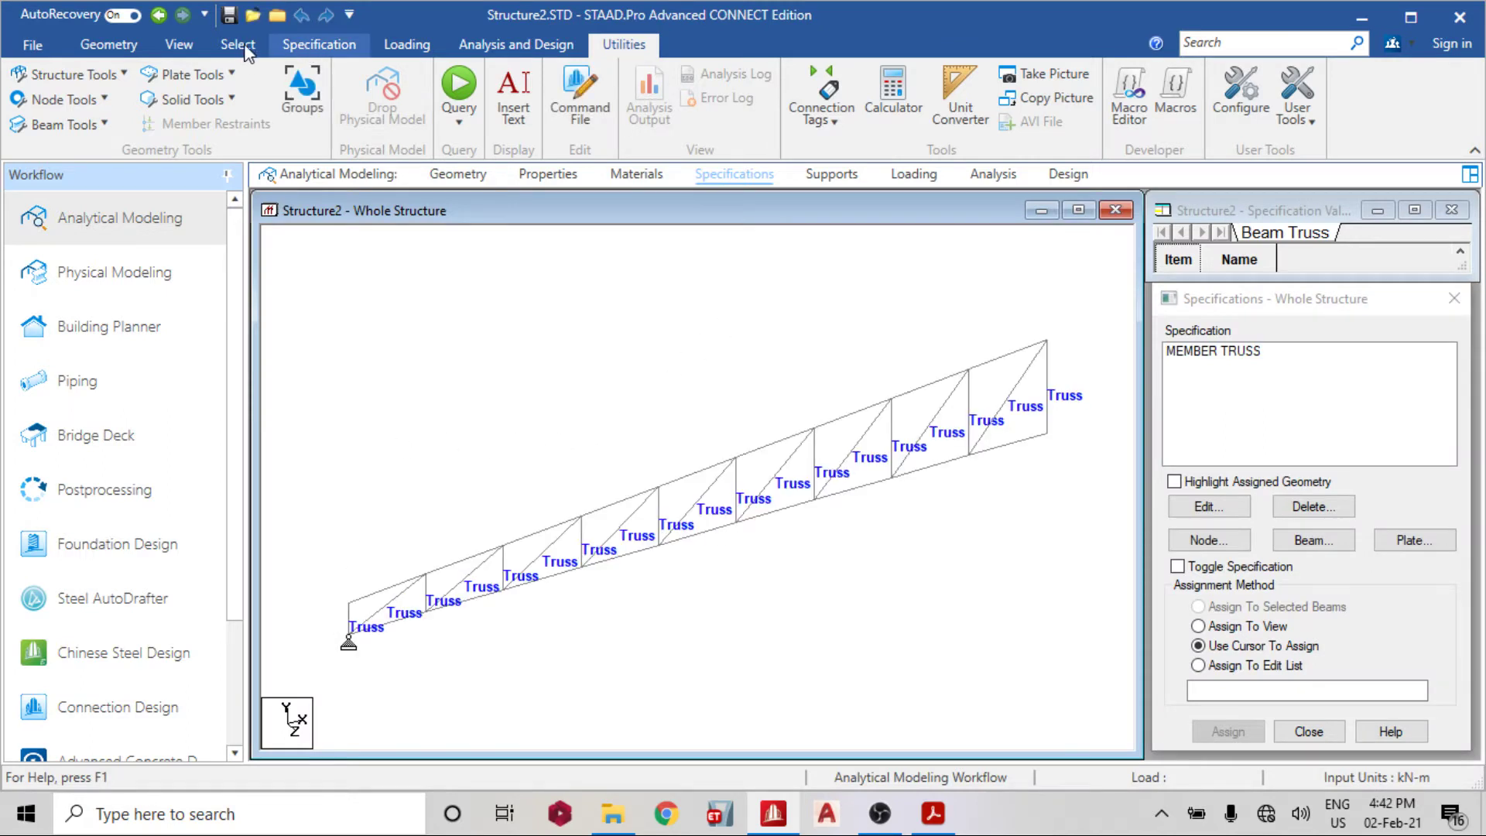
# Mirror-copy the entire truss about the Y-Z plane through the bottom chord node at its deep end
pyautogui.scroll(5, 248, 53)
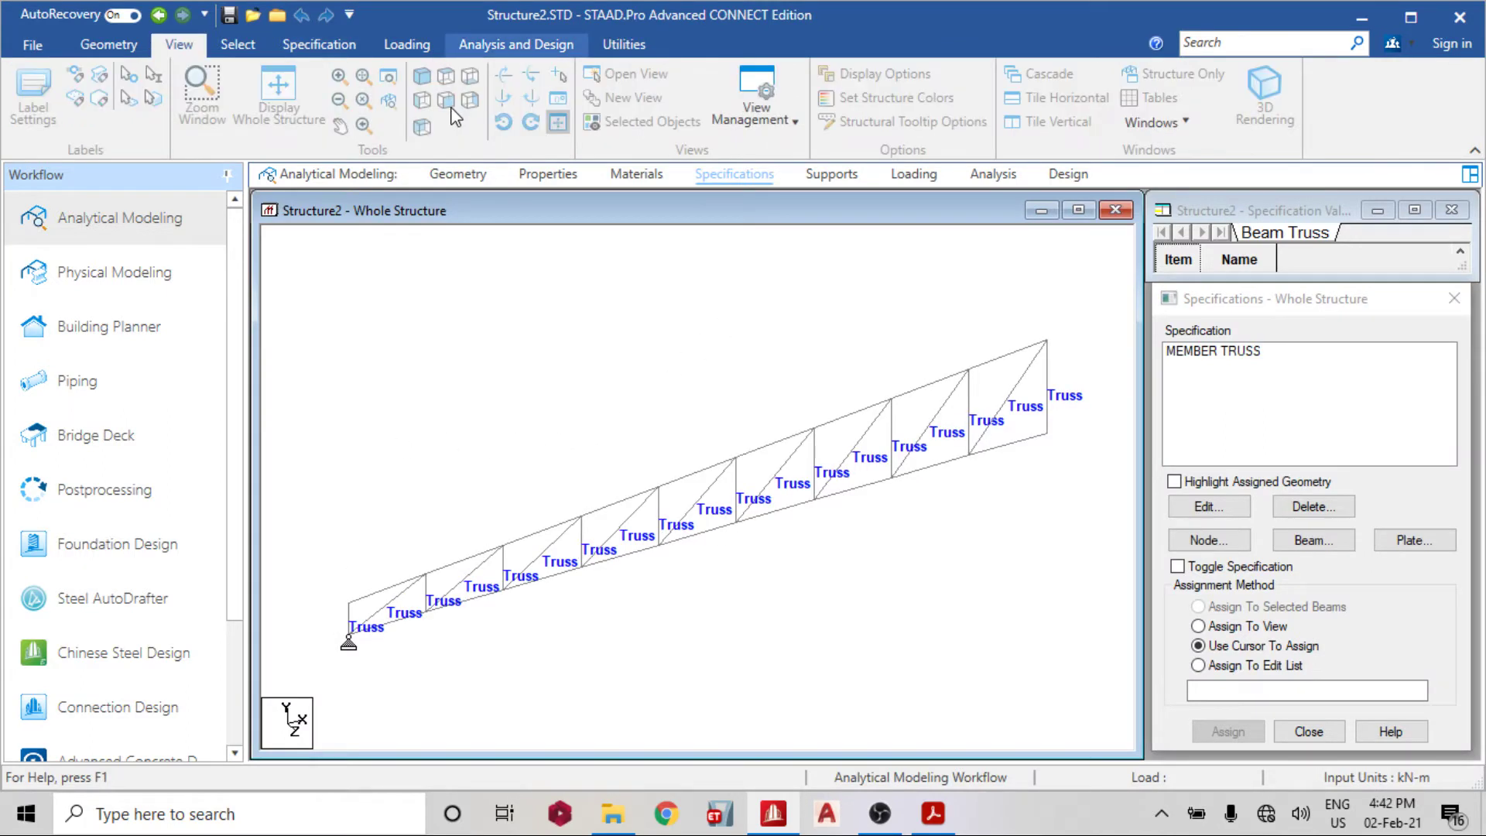
pyautogui.click(1465, 302)
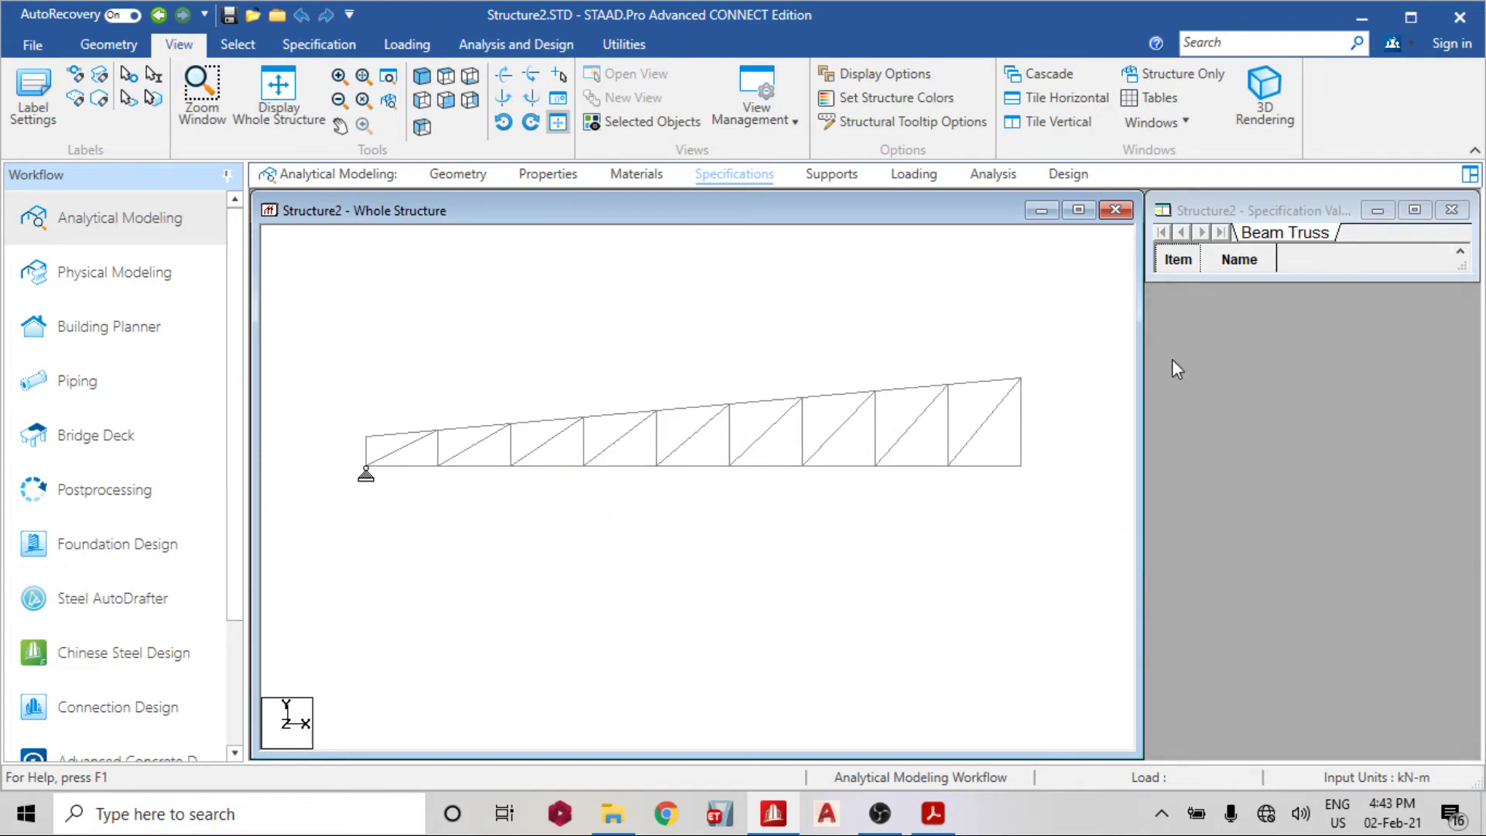
pyautogui.click(461, 178)
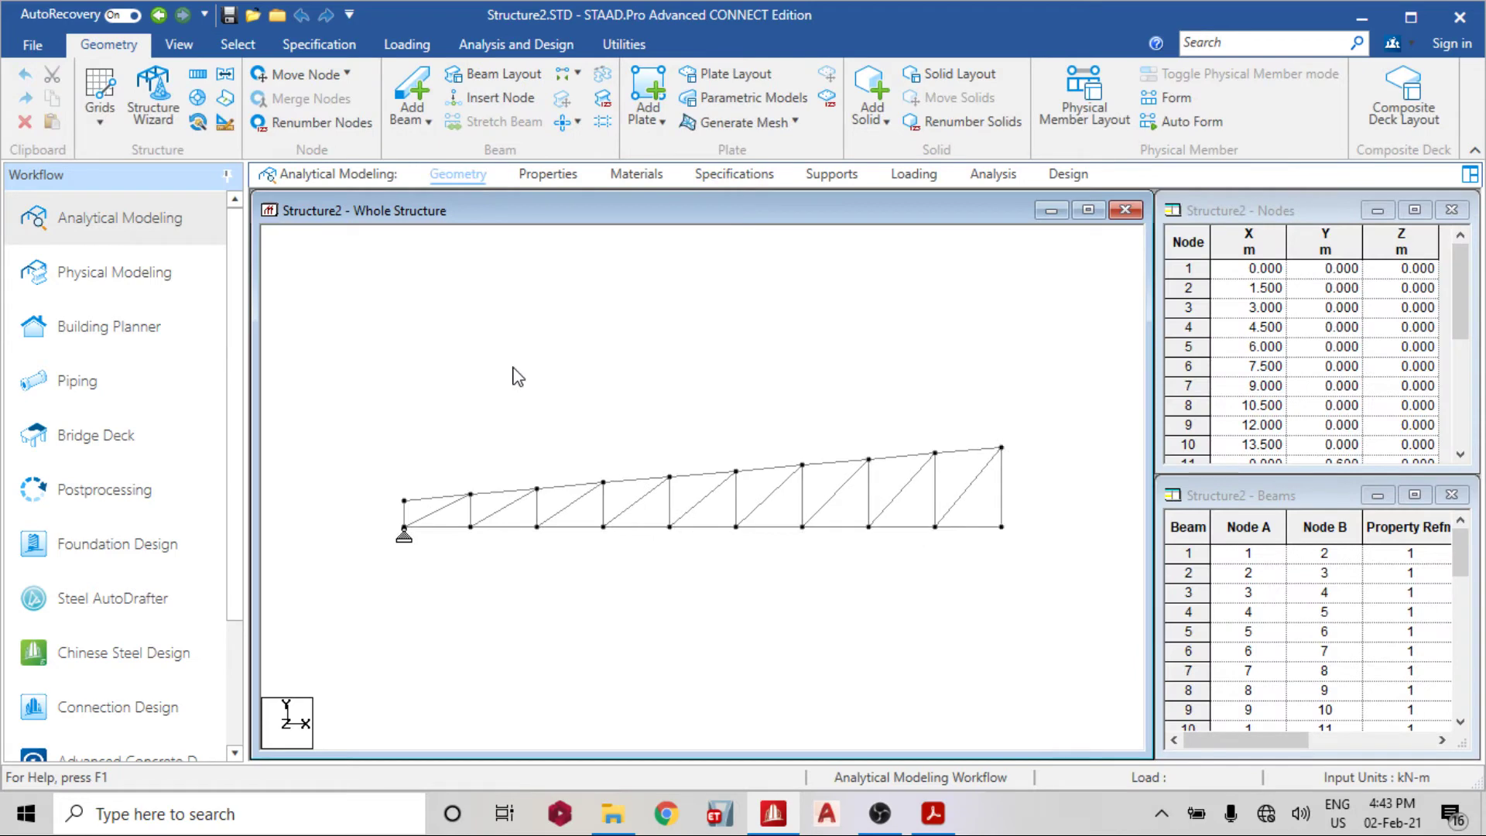
pyautogui.hotkey('ctrl', 'a')
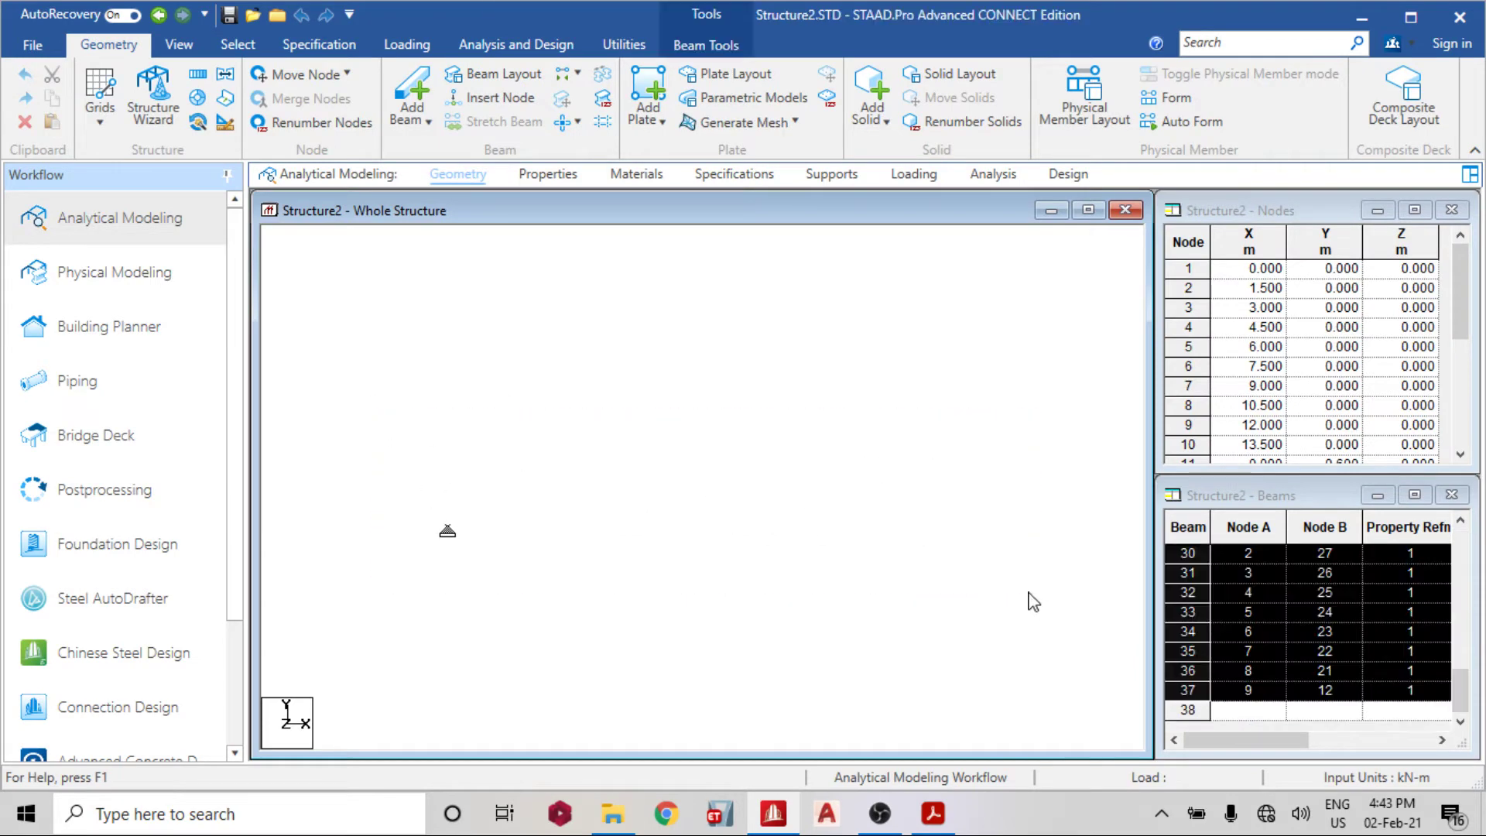
pyautogui.click(225, 75)
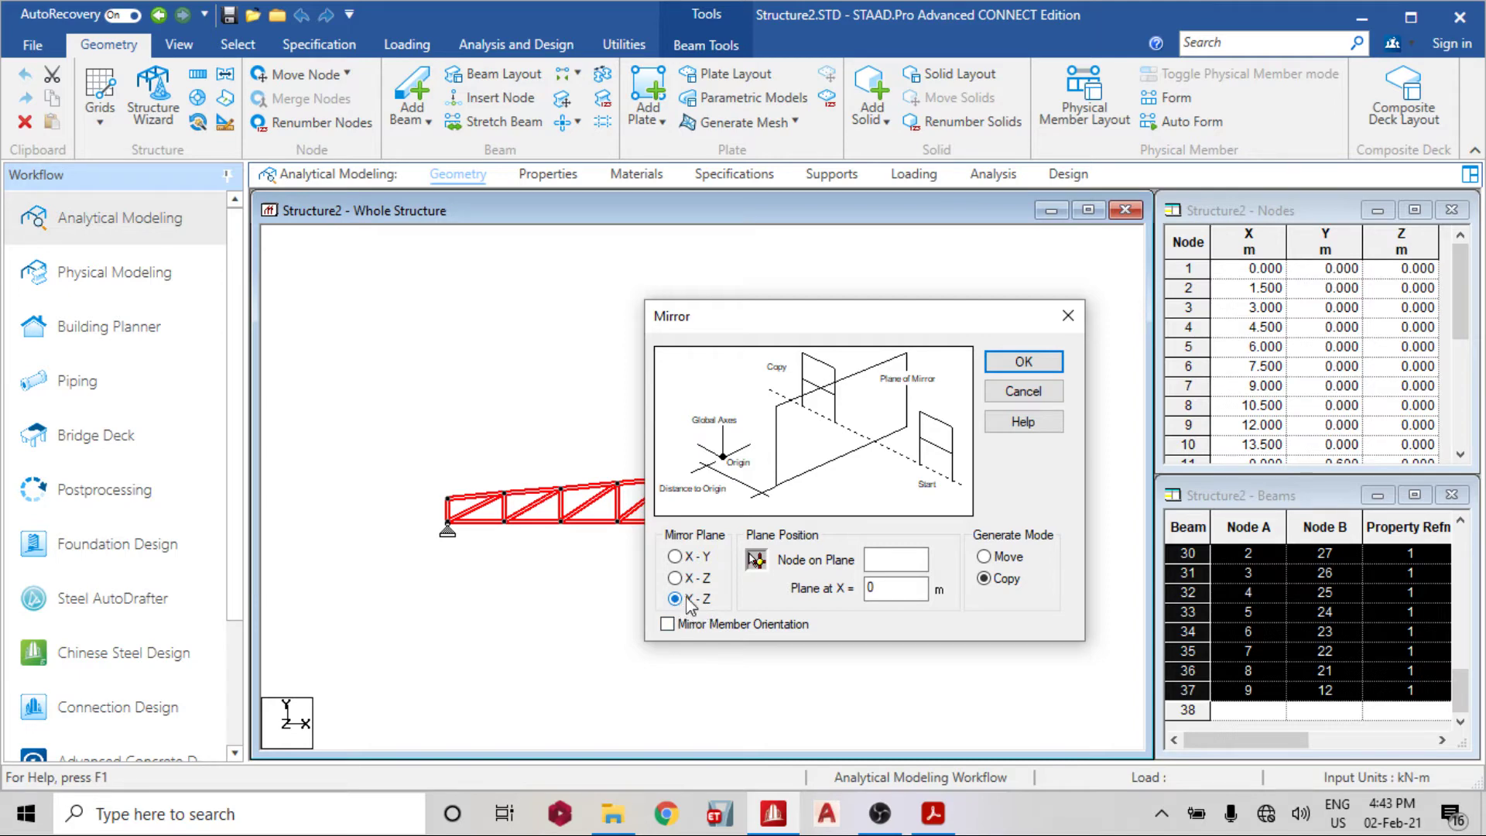
pyautogui.click(756, 559)
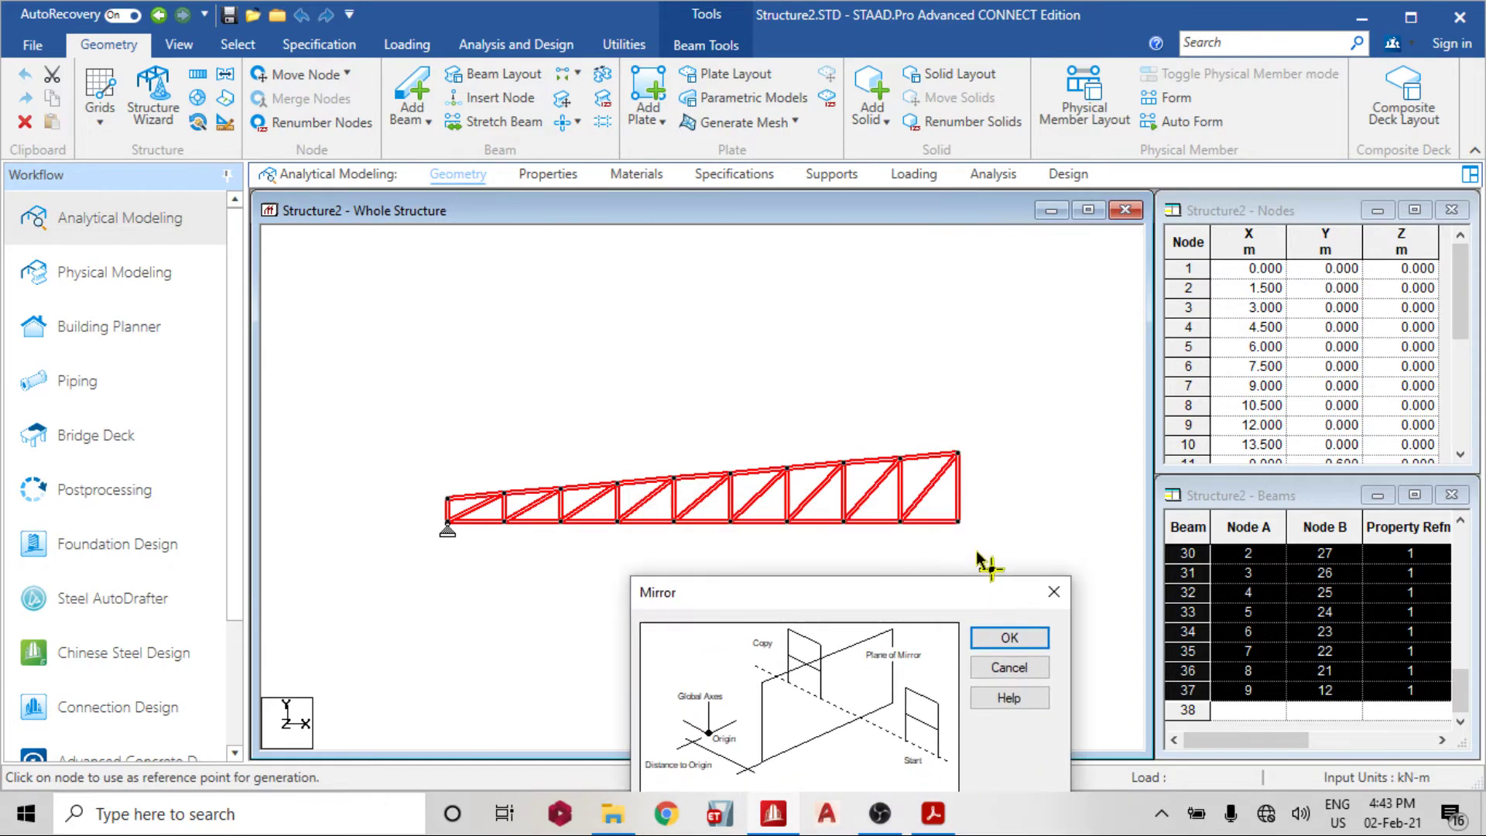
pyautogui.click(966, 533)
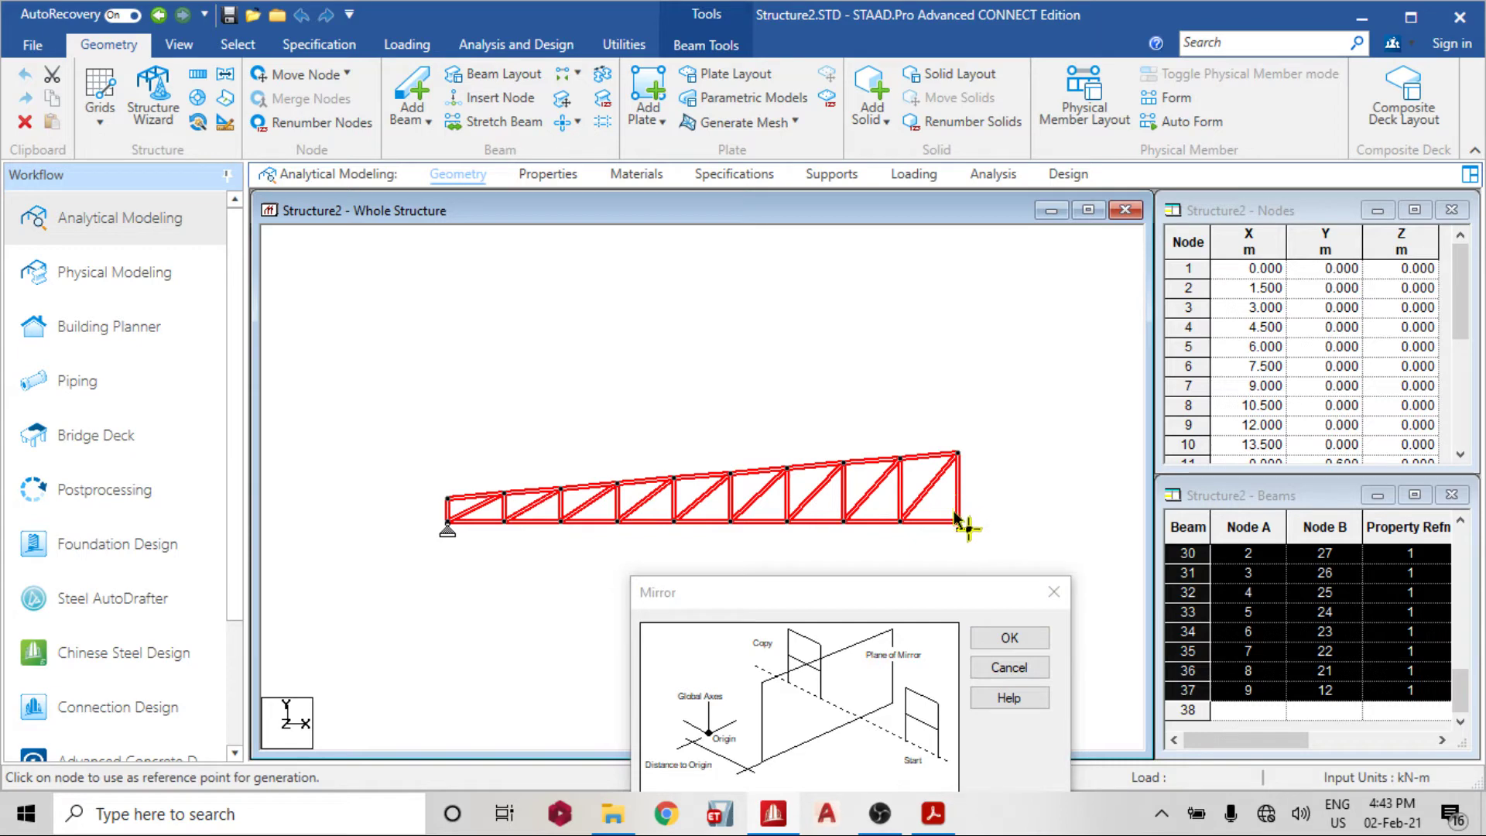
pyautogui.click(1009, 638)
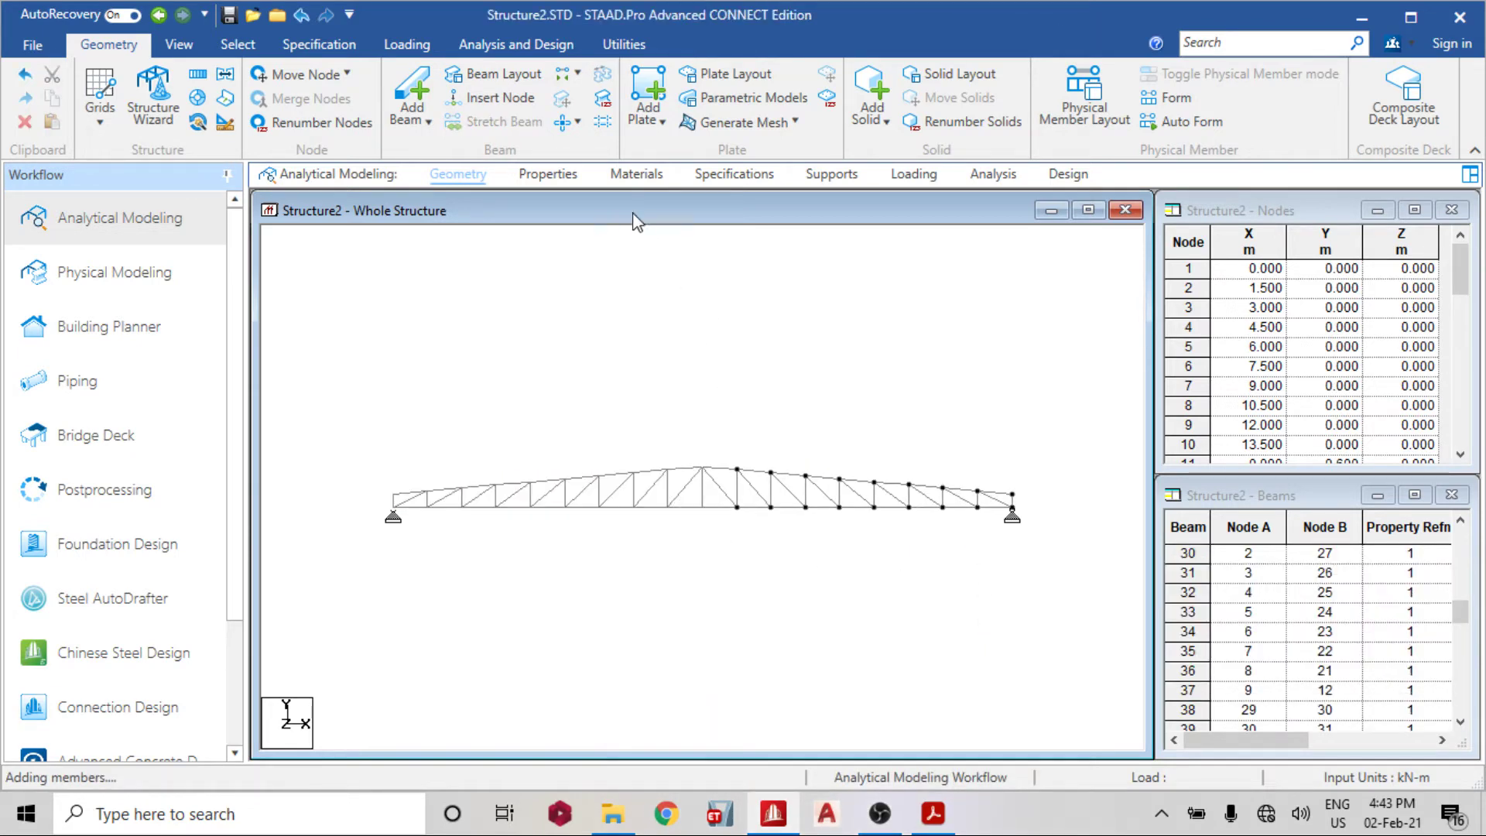
# Check the section property, material, specification and support assignments of the mirrored truss
pyautogui.click(550, 178)
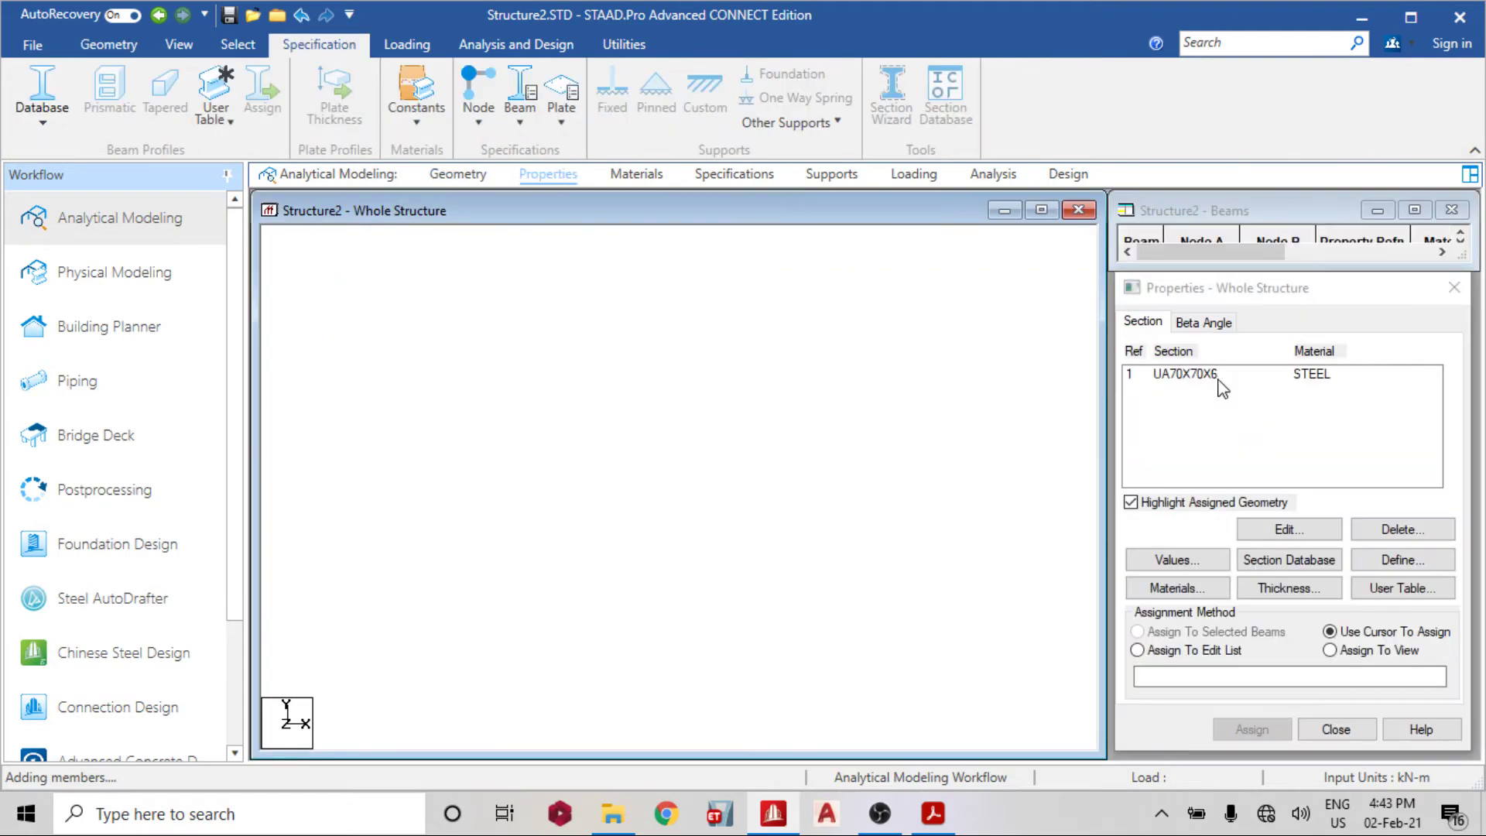
pyautogui.click(1204, 376)
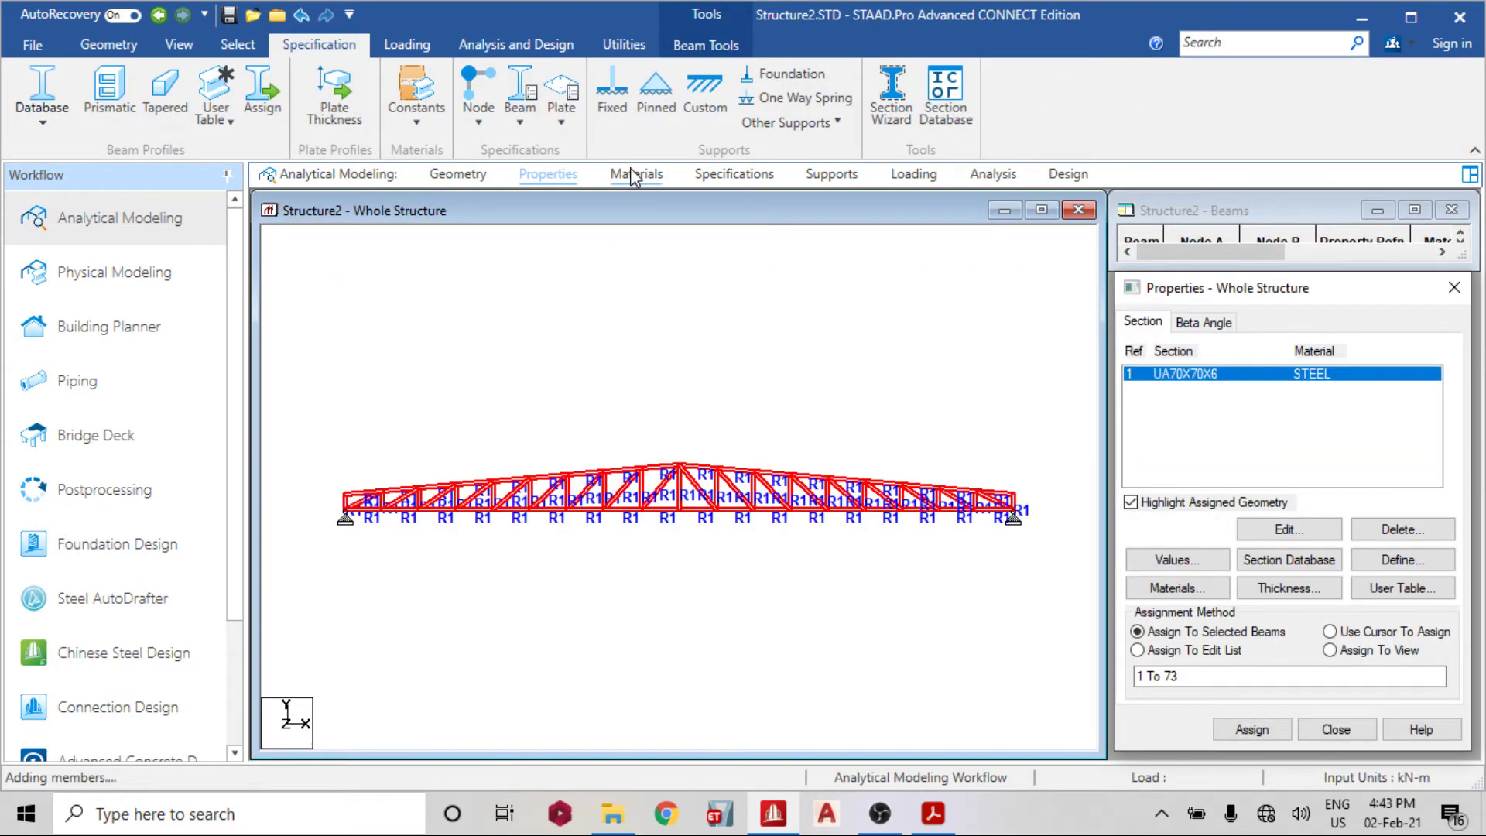
pyautogui.click(636, 174)
pyautogui.click(734, 175)
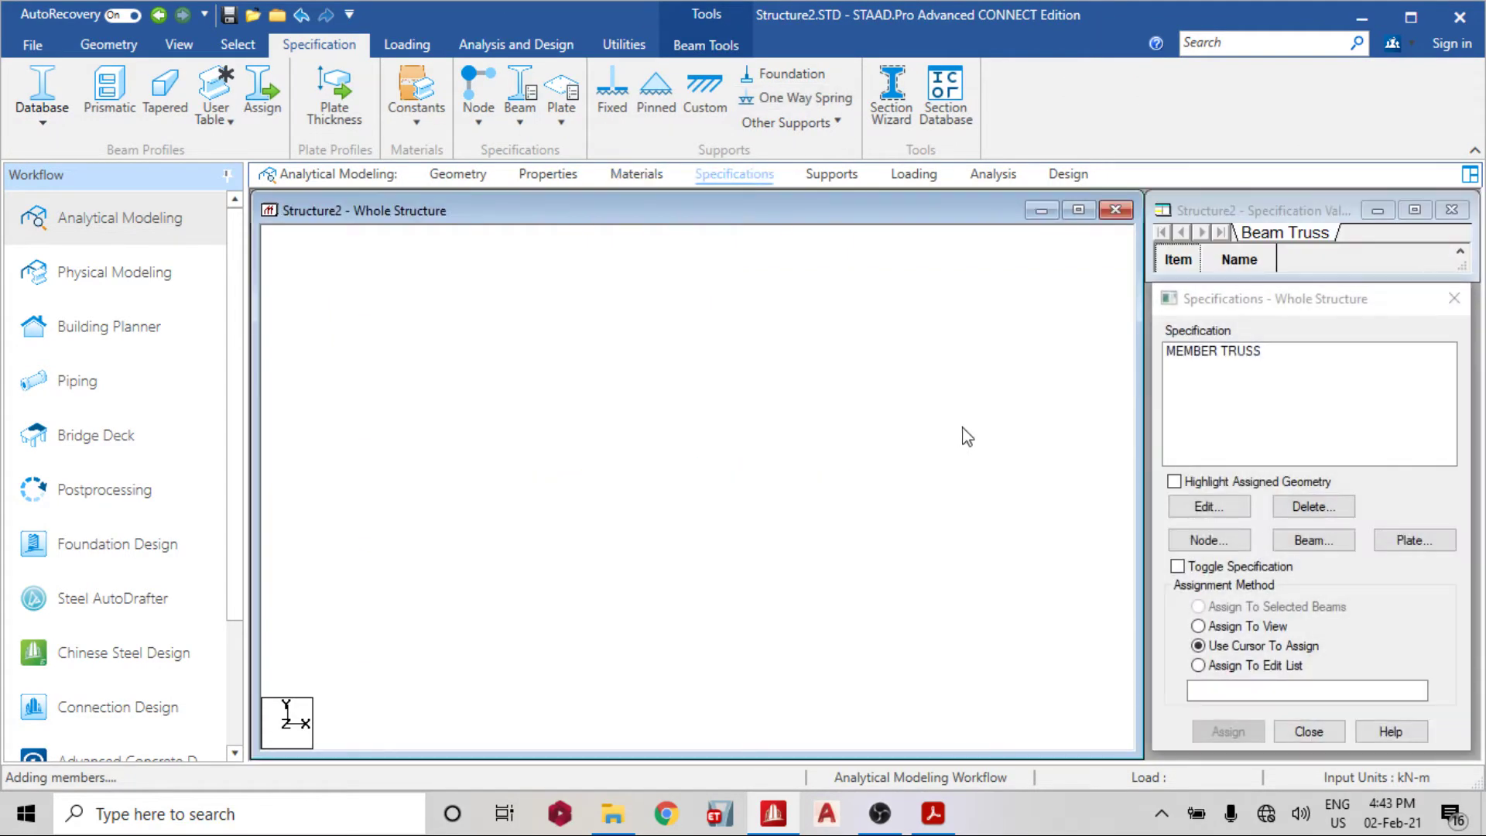
pyautogui.click(831, 174)
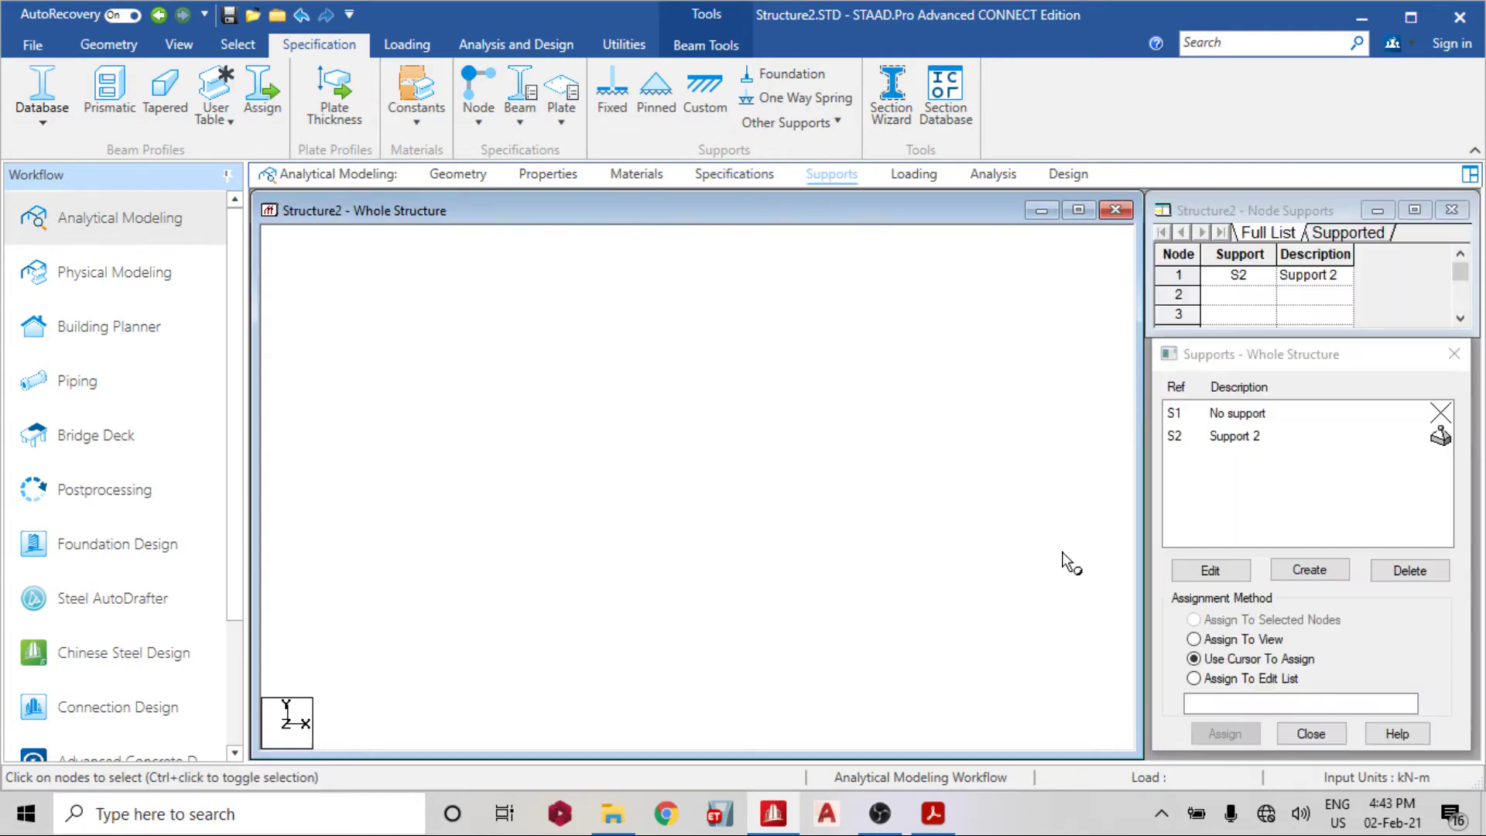
# Create primary load case 1 titled LOAD CASE 1 with loading type None
pyautogui.click(913, 174)
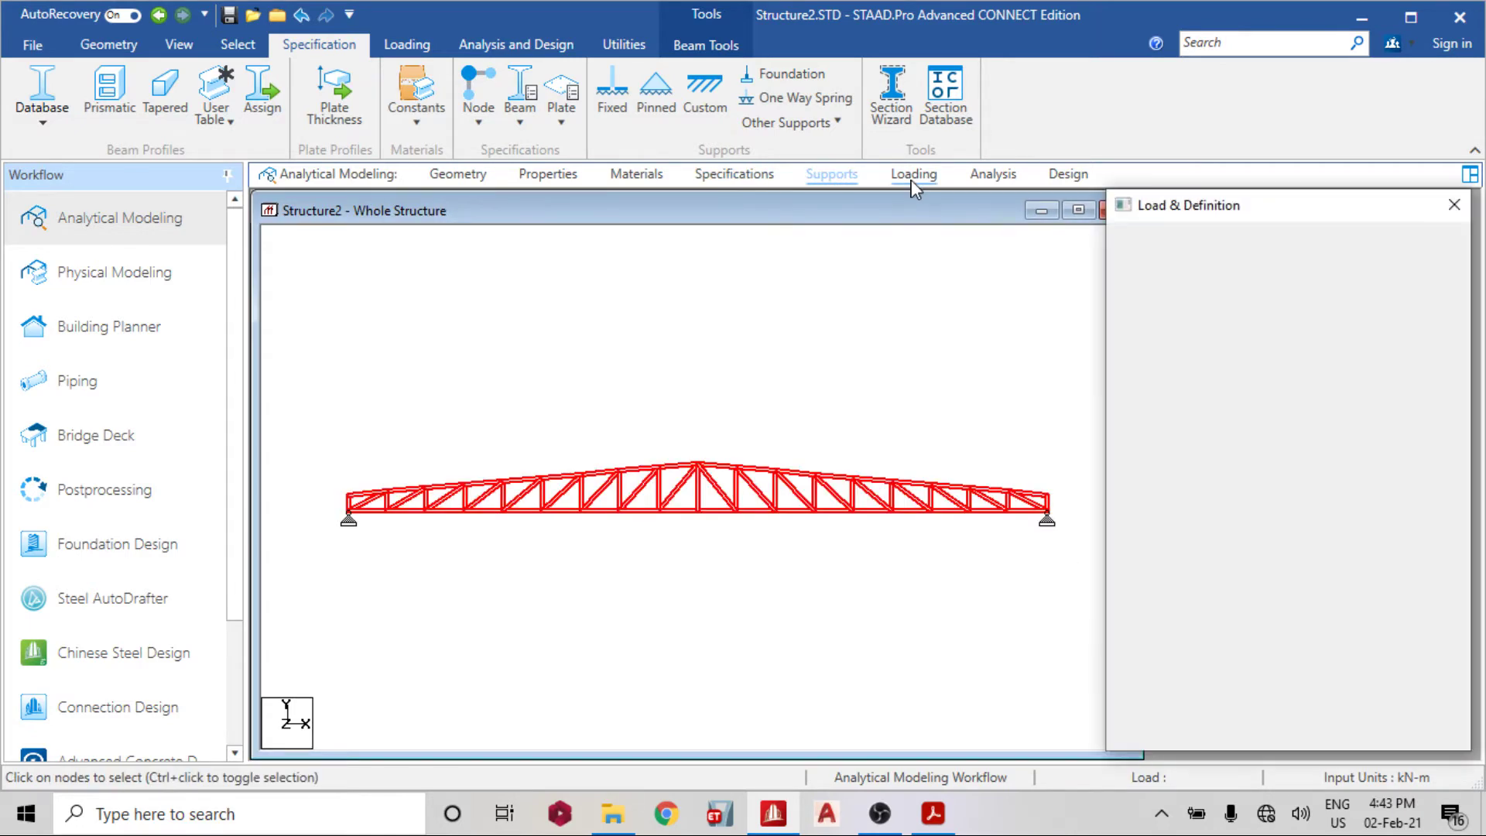
pyautogui.click(1223, 265)
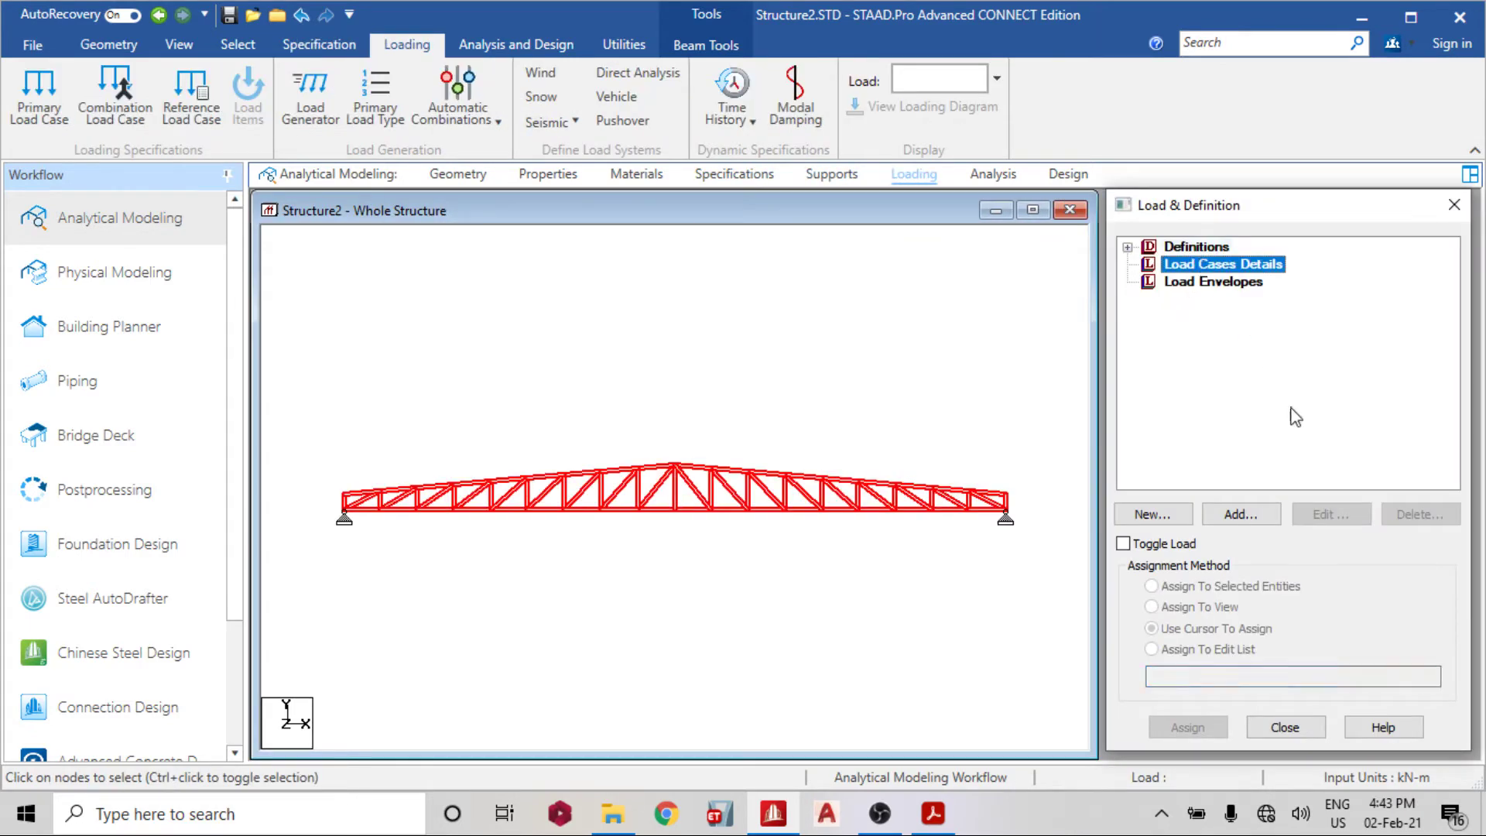
pyautogui.click(1233, 514)
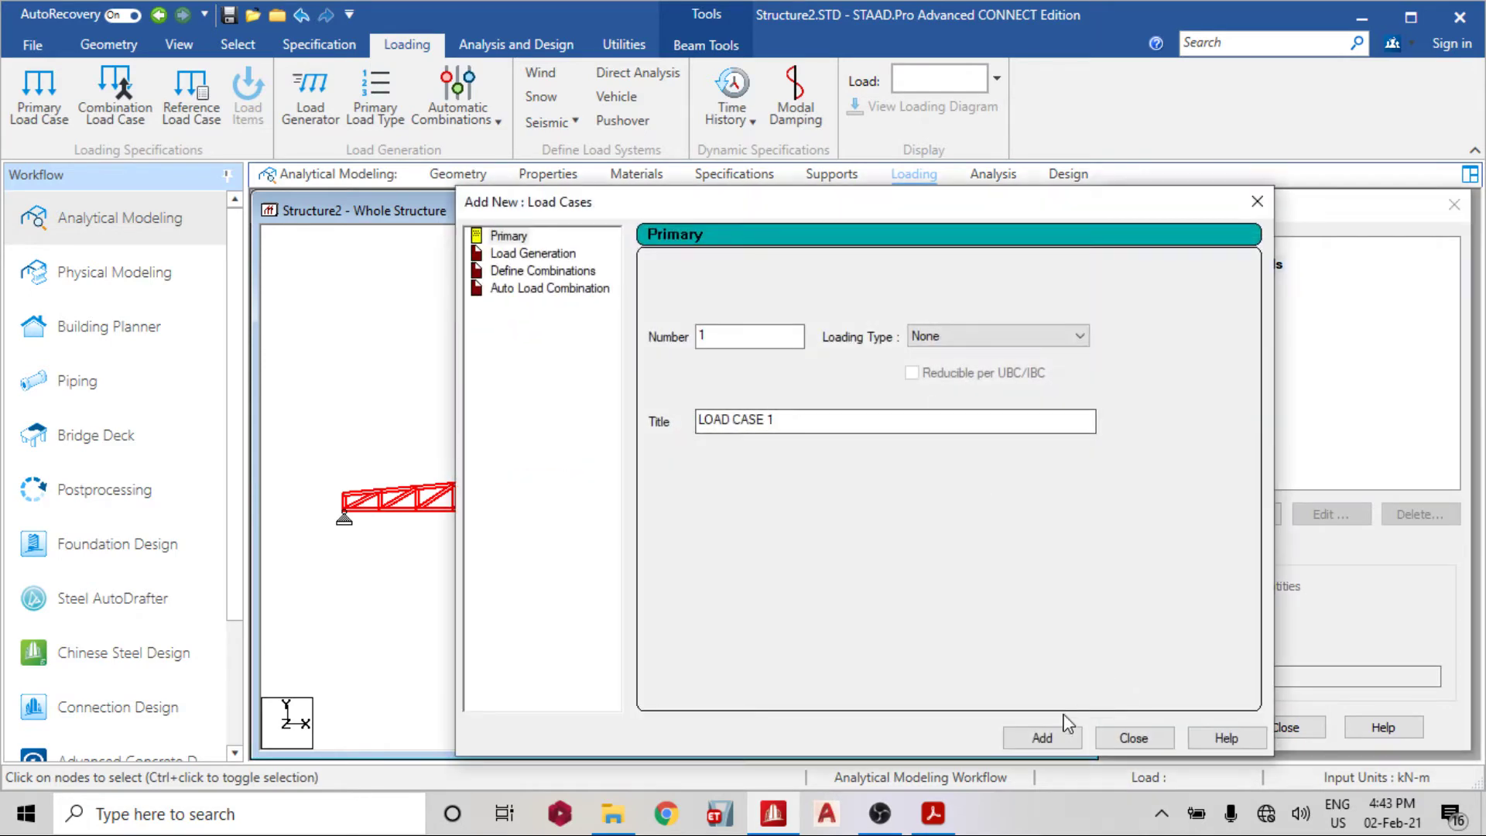
pyautogui.click(1080, 740)
# Add a nodal load with Fy of -7 kN to LOAD CASE 1
pyautogui.click(1230, 280)
pyautogui.click(1241, 515)
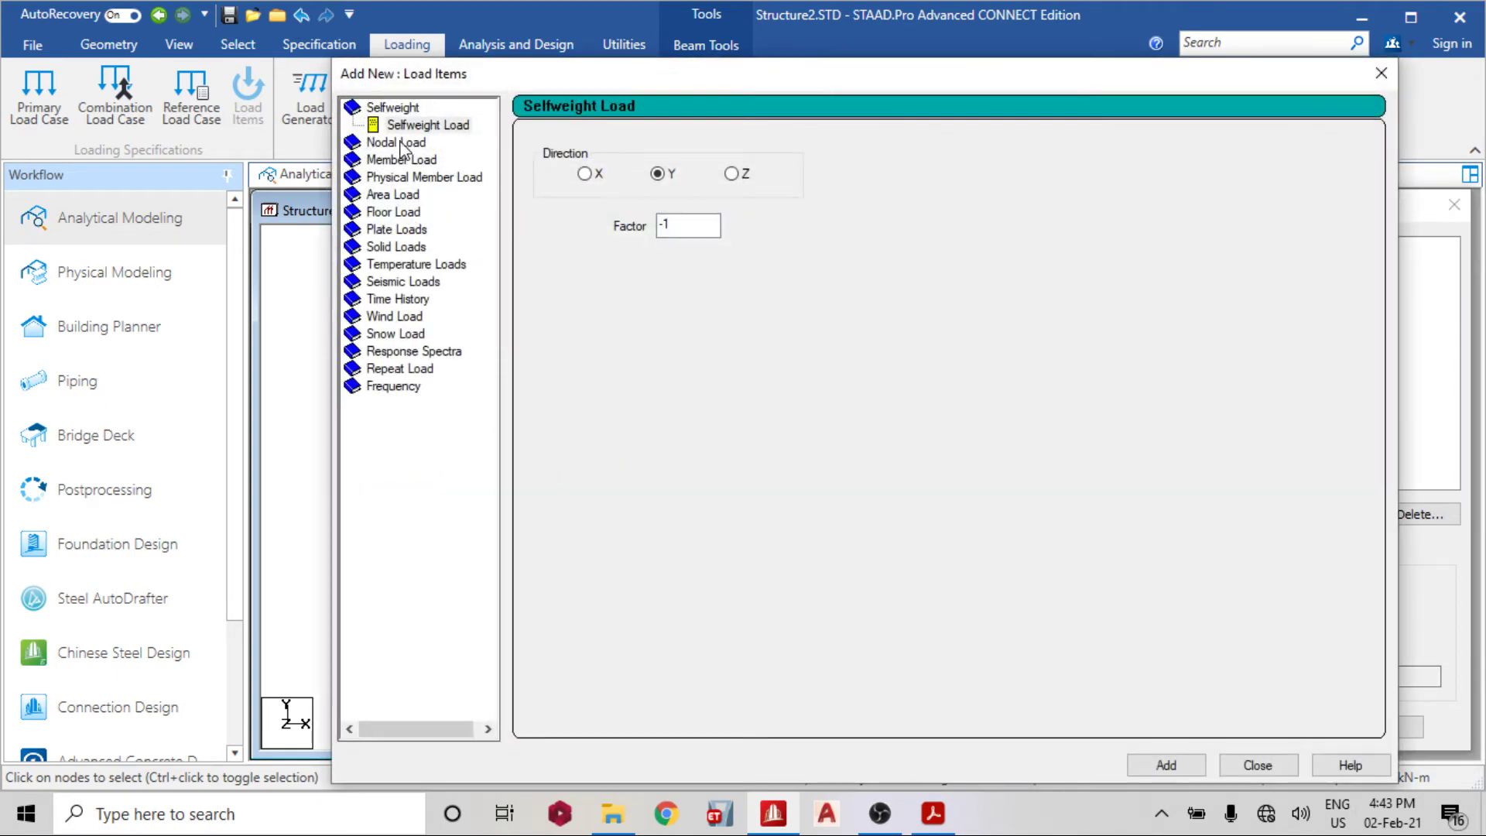
pyautogui.click(396, 144)
pyautogui.write('-7')
pyautogui.click(1184, 763)
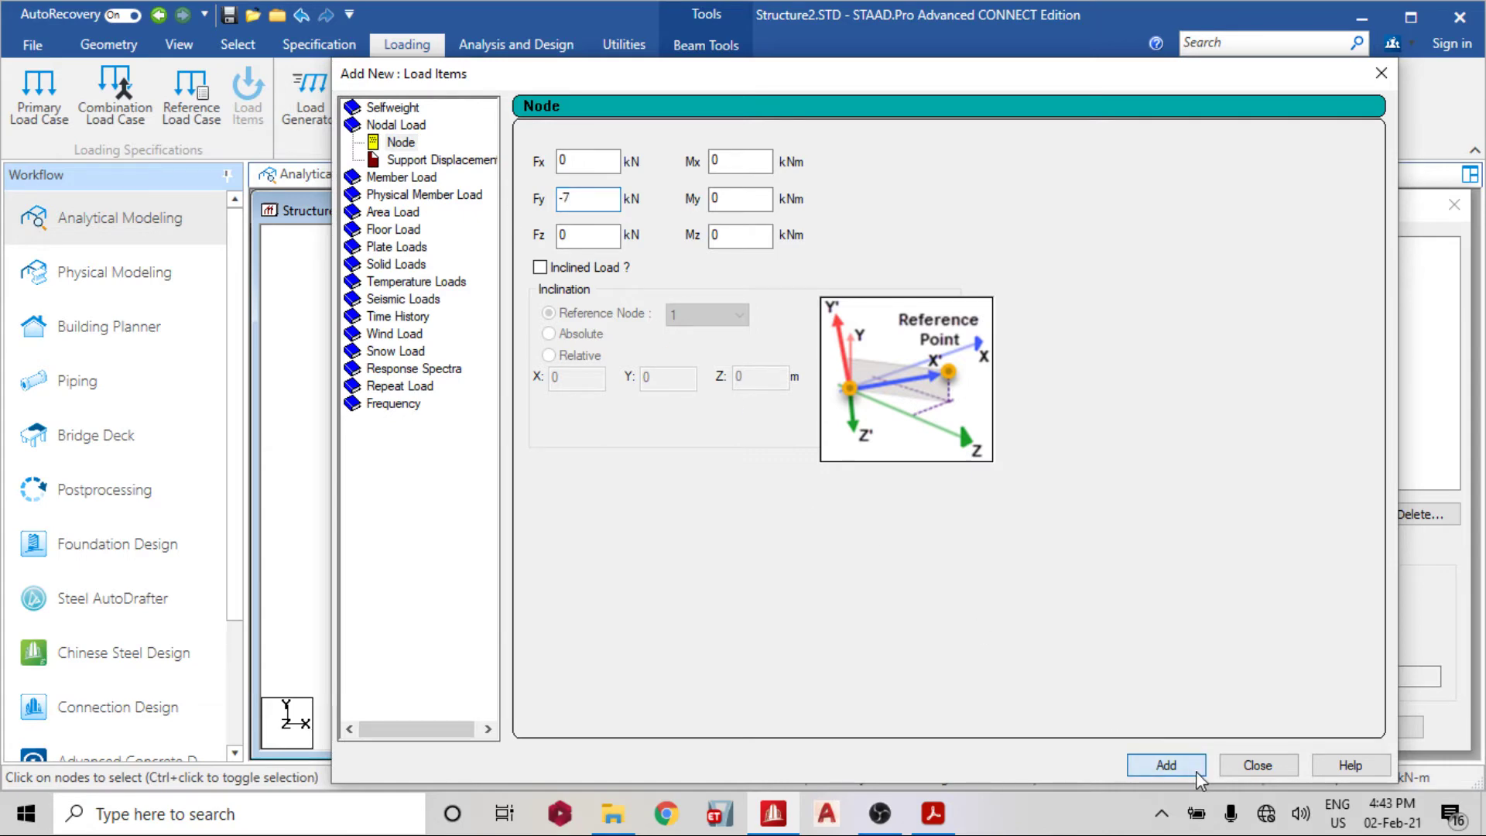
pyautogui.click(1257, 764)
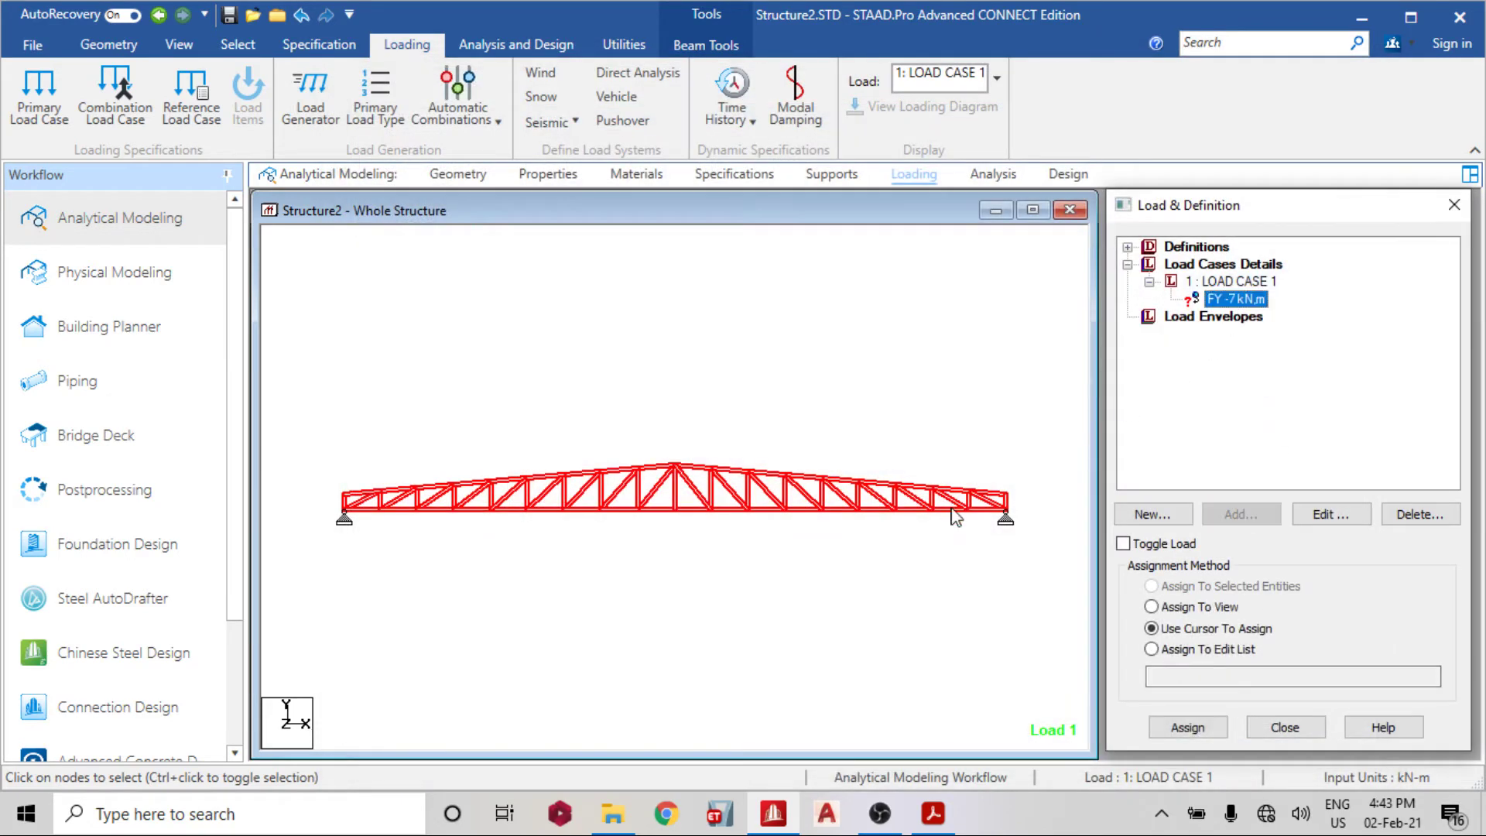
# Assign the -7 kN nodal load to the top chord nodes from the mirrored end over the ridge to the second node from the original end
pyautogui.click(1187, 728)
pyautogui.click(1005, 495)
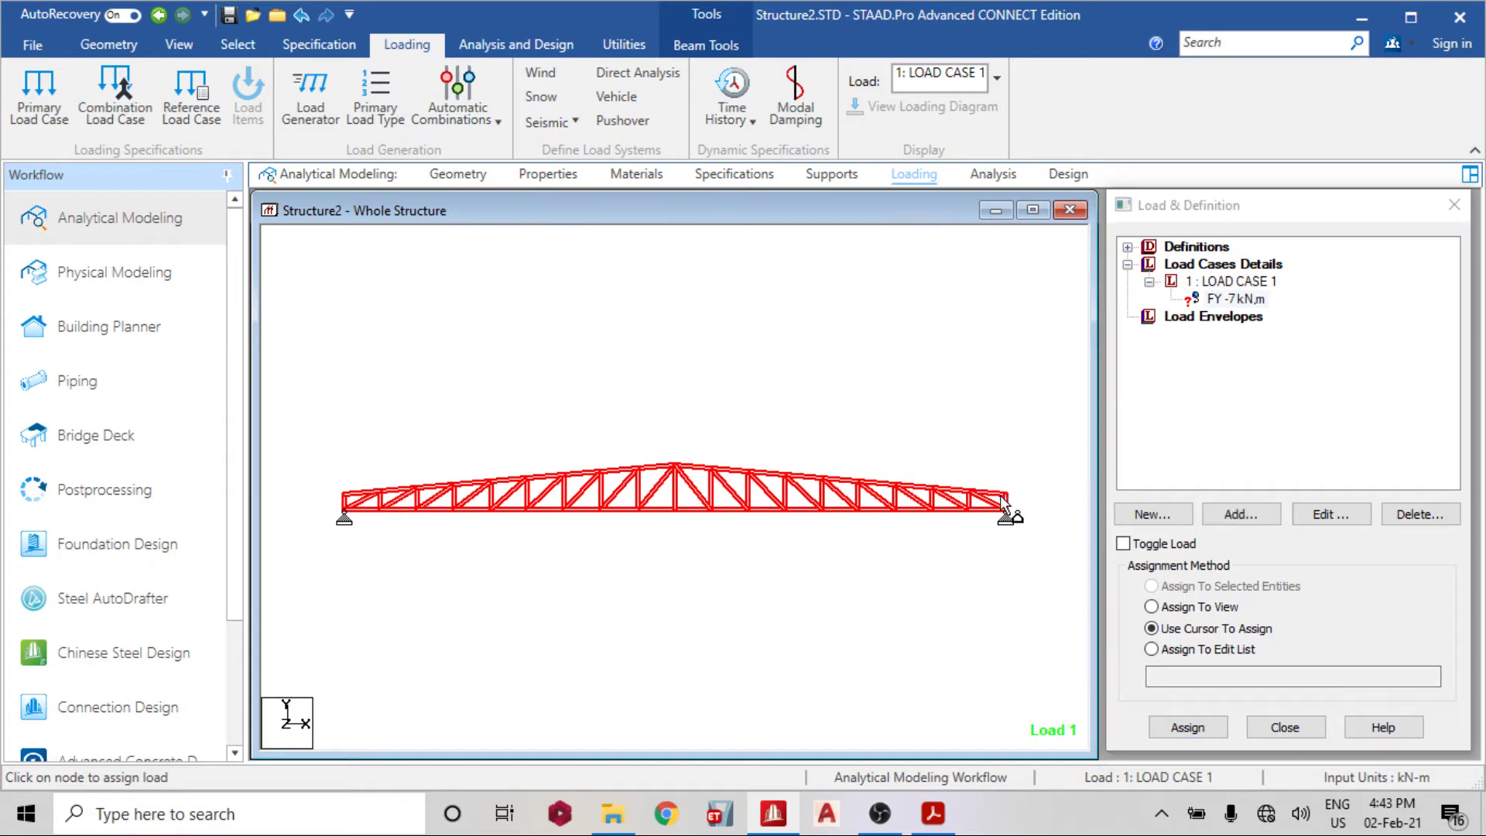
pyautogui.click(967, 492)
pyautogui.click(931, 483)
pyautogui.click(894, 479)
pyautogui.click(857, 476)
pyautogui.click(821, 473)
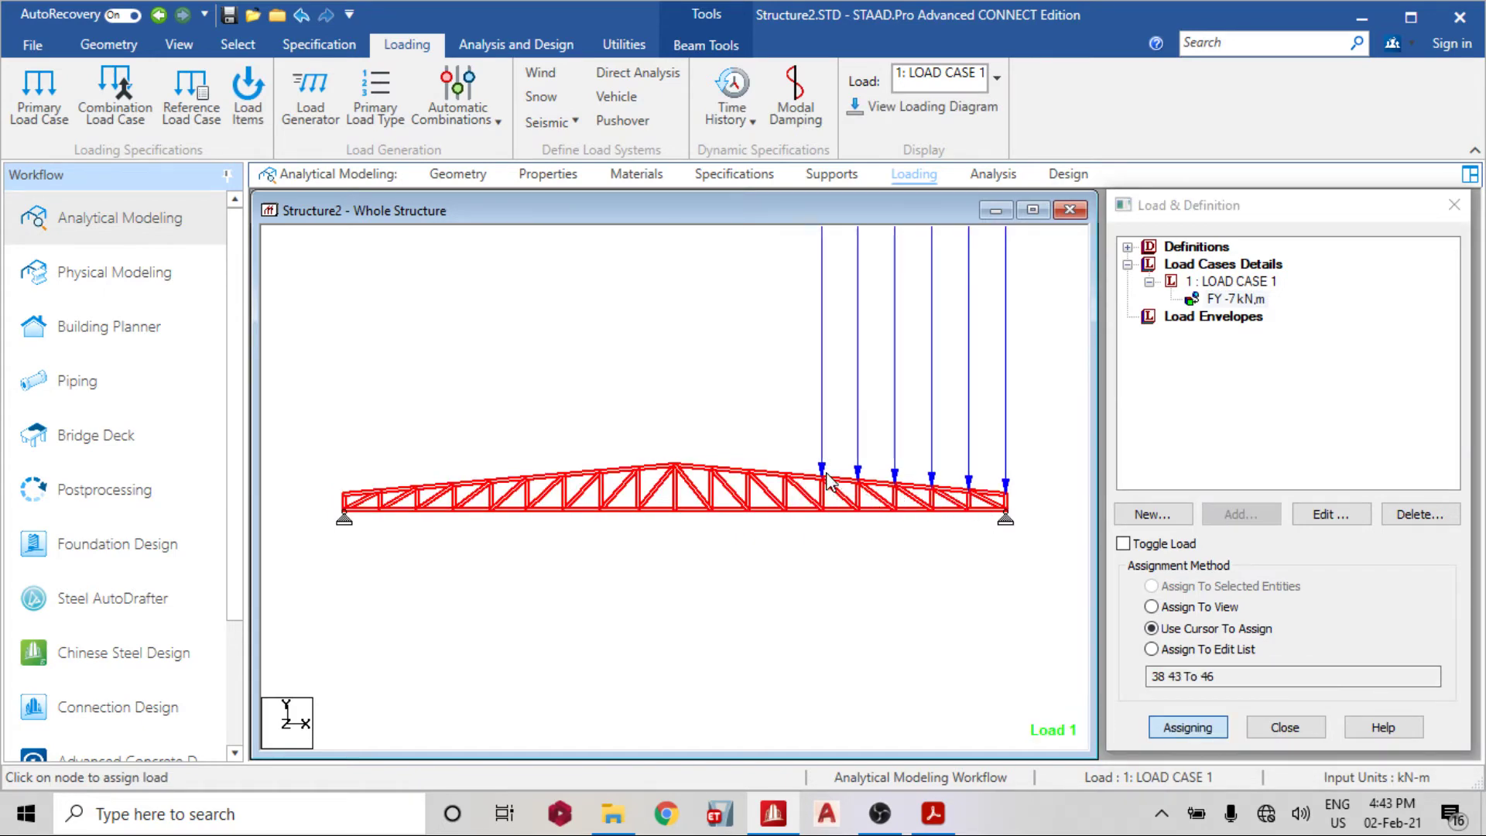
pyautogui.click(785, 469)
pyautogui.click(748, 467)
pyautogui.click(675, 464)
pyautogui.click(711, 466)
pyautogui.click(638, 468)
pyautogui.click(600, 472)
pyautogui.click(564, 474)
pyautogui.click(526, 479)
pyautogui.click(491, 479)
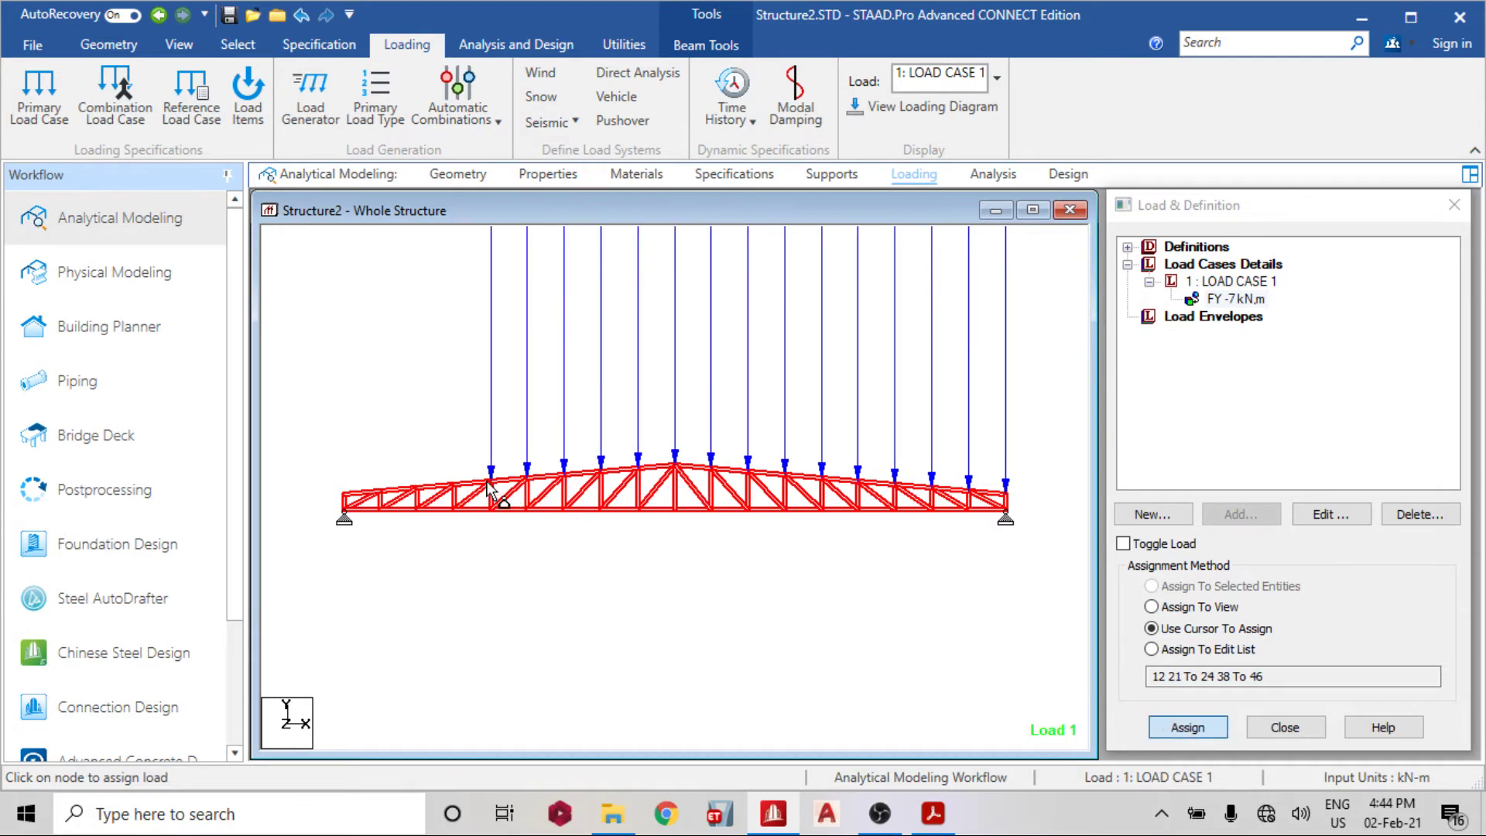
pyautogui.click(454, 483)
pyautogui.click(418, 487)
pyautogui.click(380, 491)
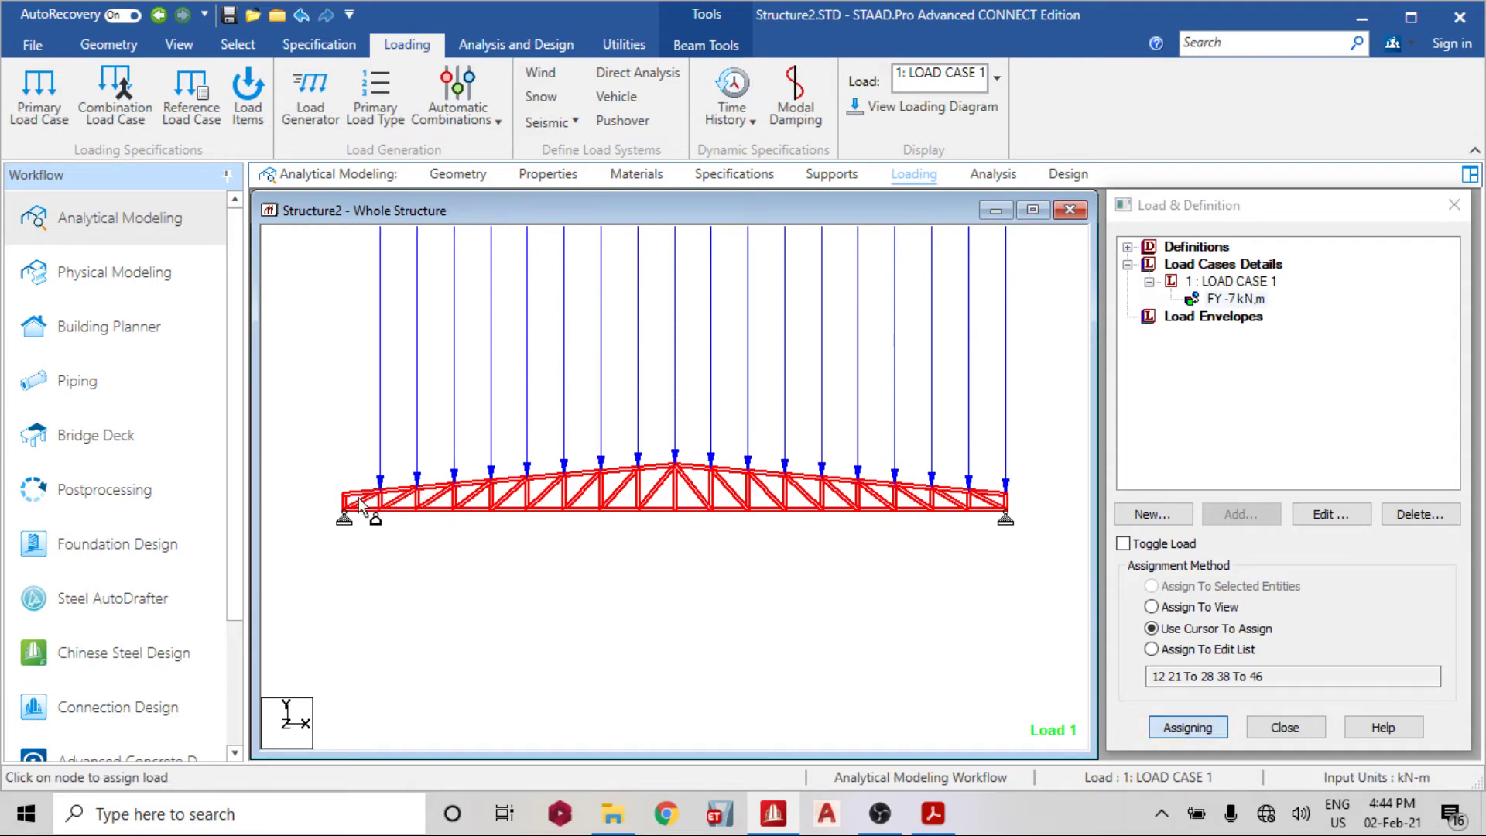
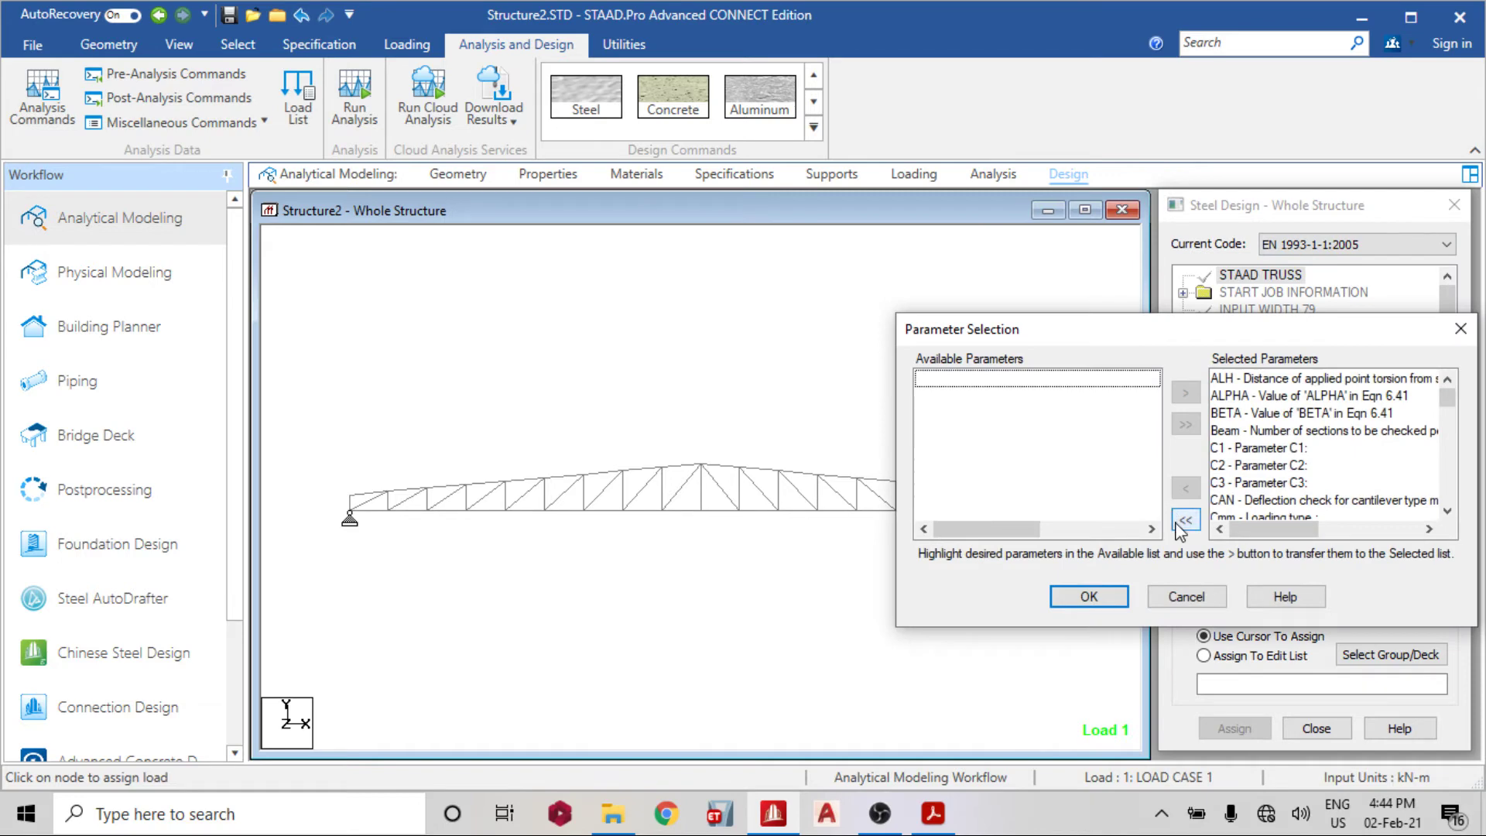
# Limit the EN 1993-1-1:2005 design parameter selection to National Annex (NA), steel grade (Sgr) and output details (Track)
pyautogui.scroll(-8, 1082, 507)
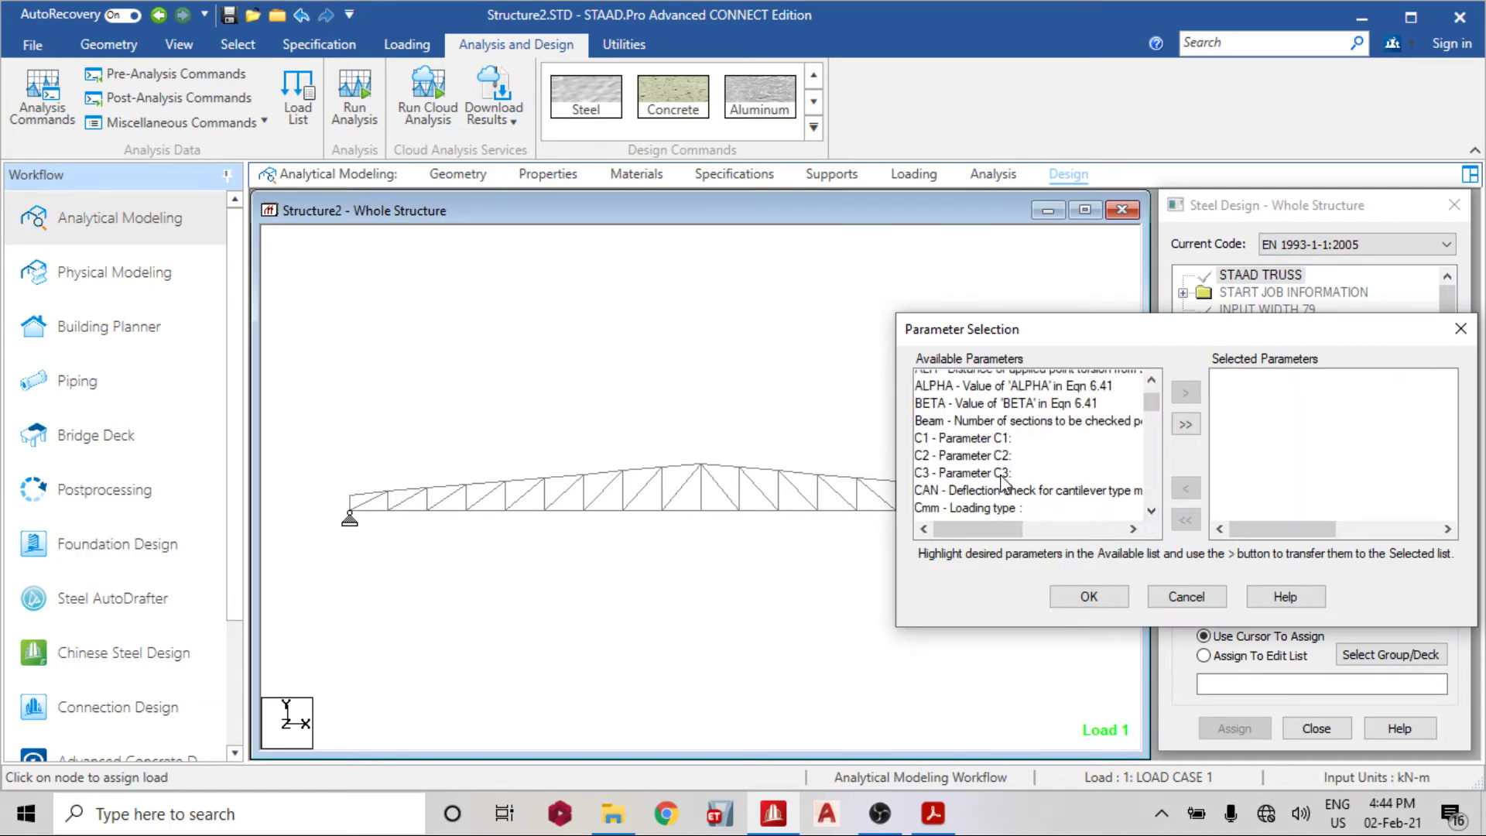
pyautogui.scroll(-5, 1004, 484)
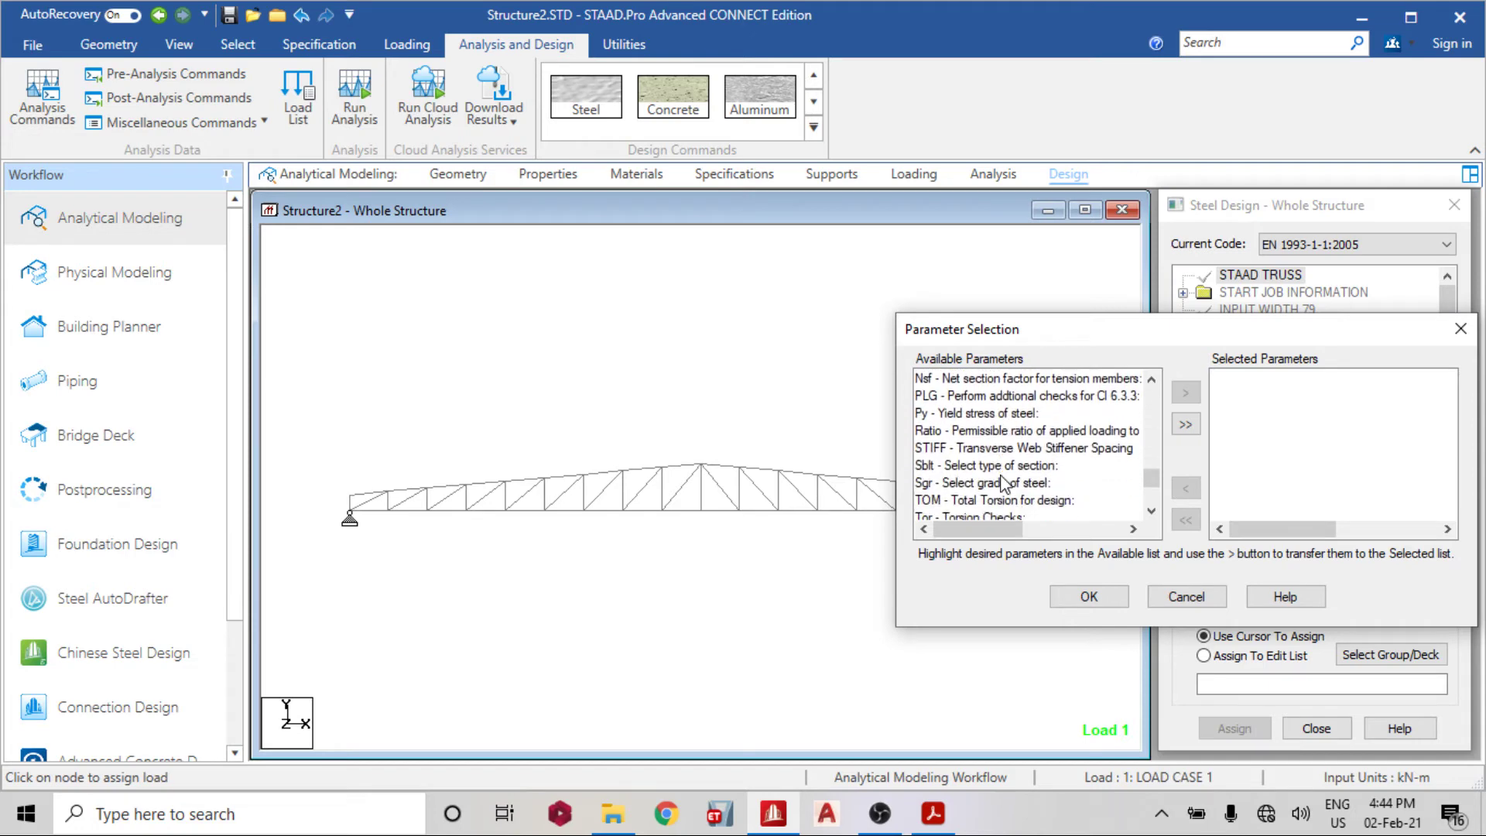
pyautogui.scroll(2, 966, 422)
pyautogui.doubleClick(957, 396)
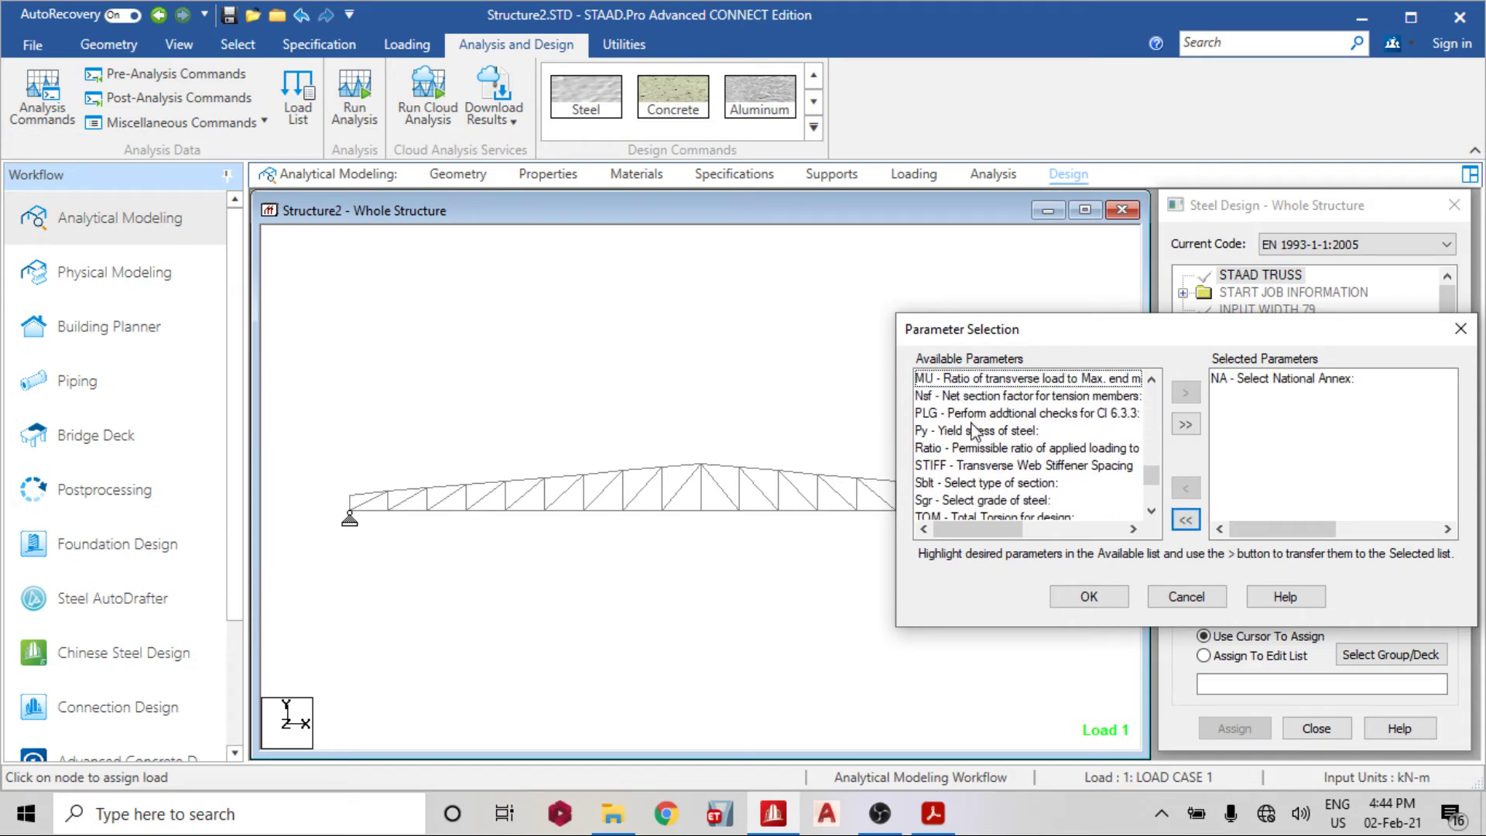
pyautogui.doubleClick(970, 500)
pyautogui.scroll(-2, 970, 500)
pyautogui.doubleClick(970, 500)
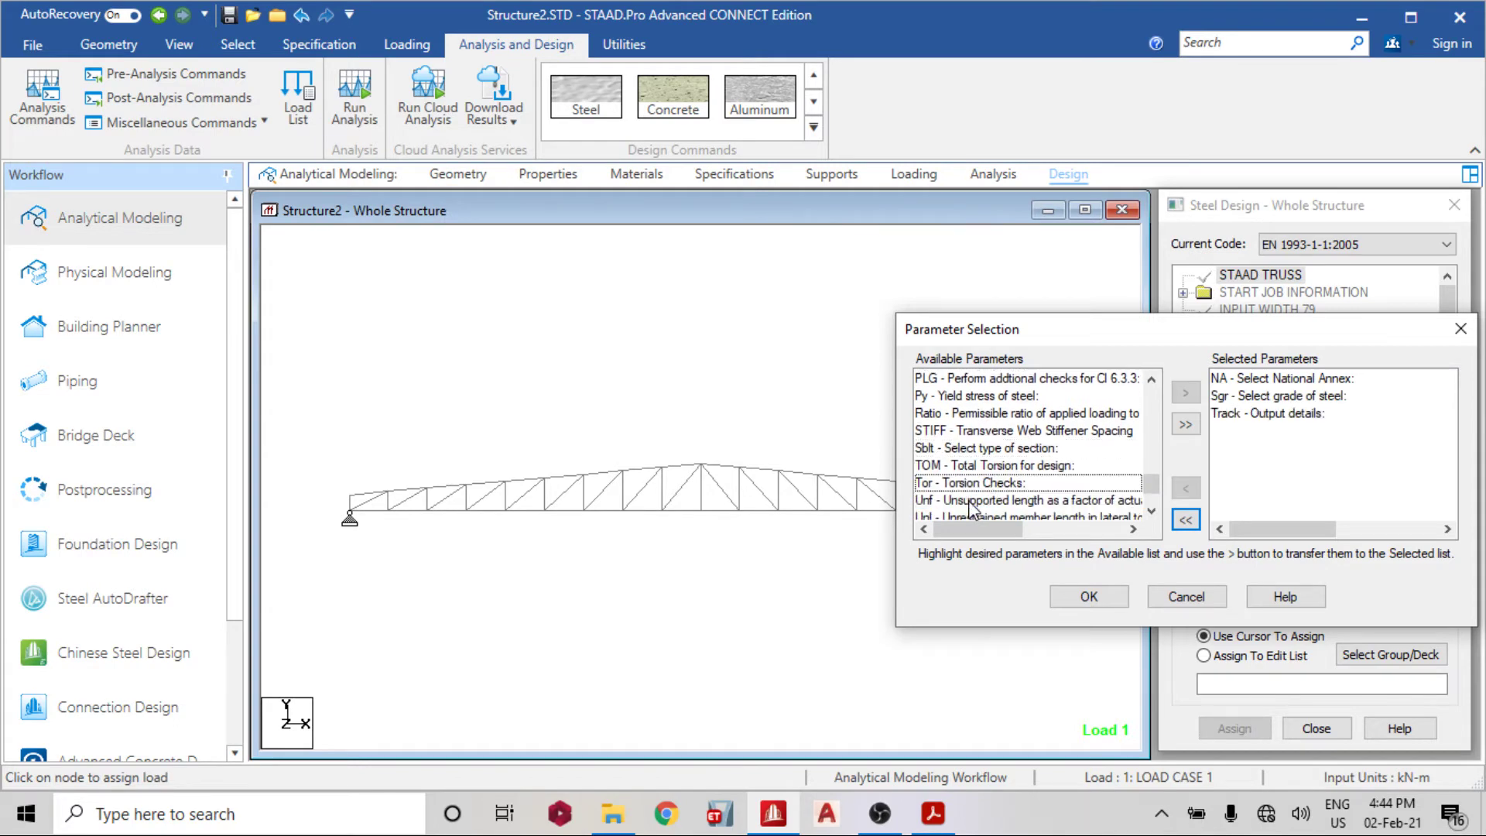
pyautogui.click(1089, 596)
# Define the NA design parameter with the UK National Annex and add it to the steel design commands
pyautogui.click(1314, 546)
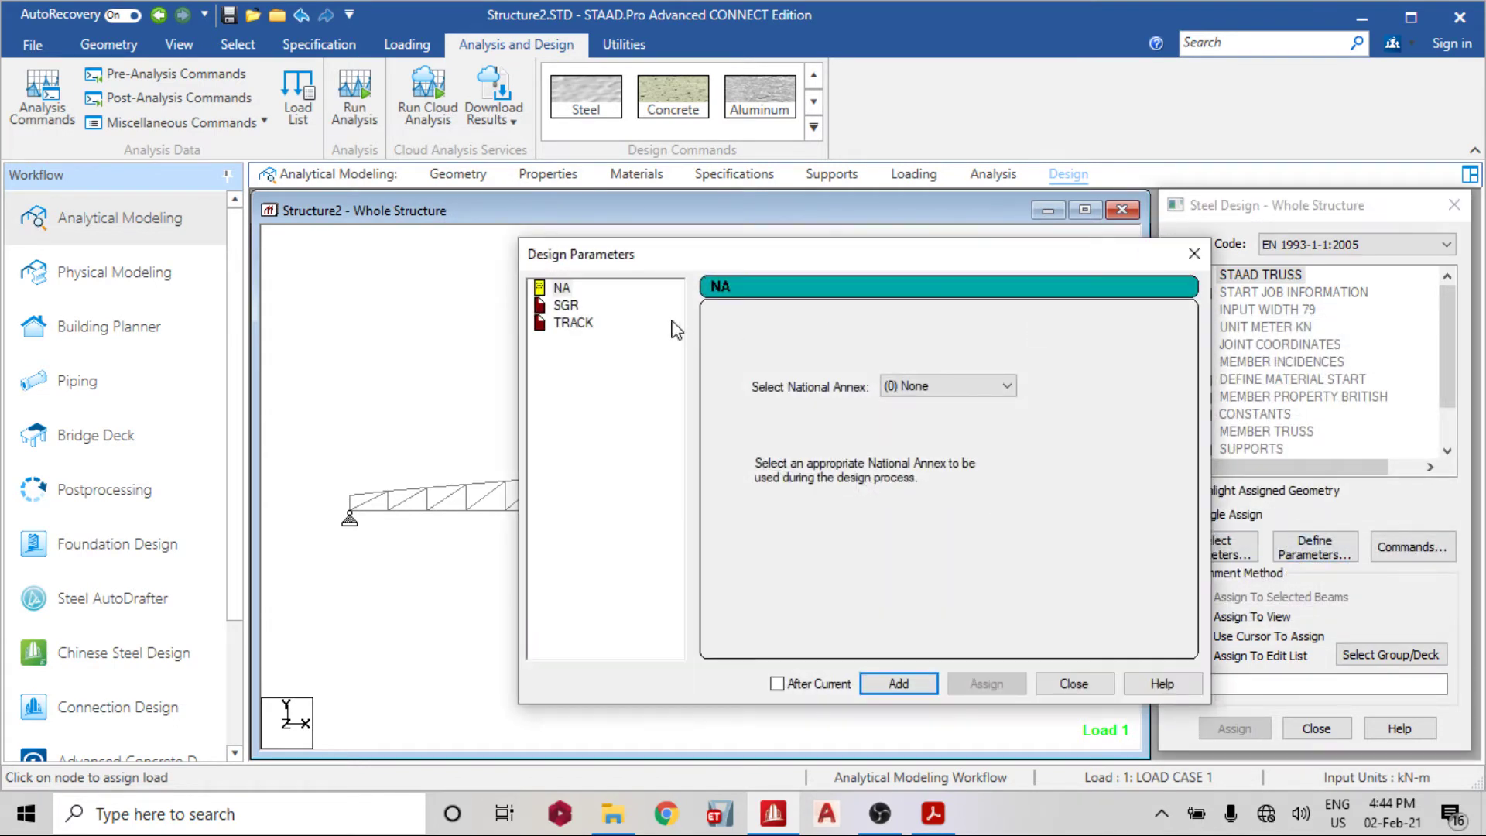
pyautogui.click(899, 387)
pyautogui.click(909, 419)
pyautogui.click(898, 683)
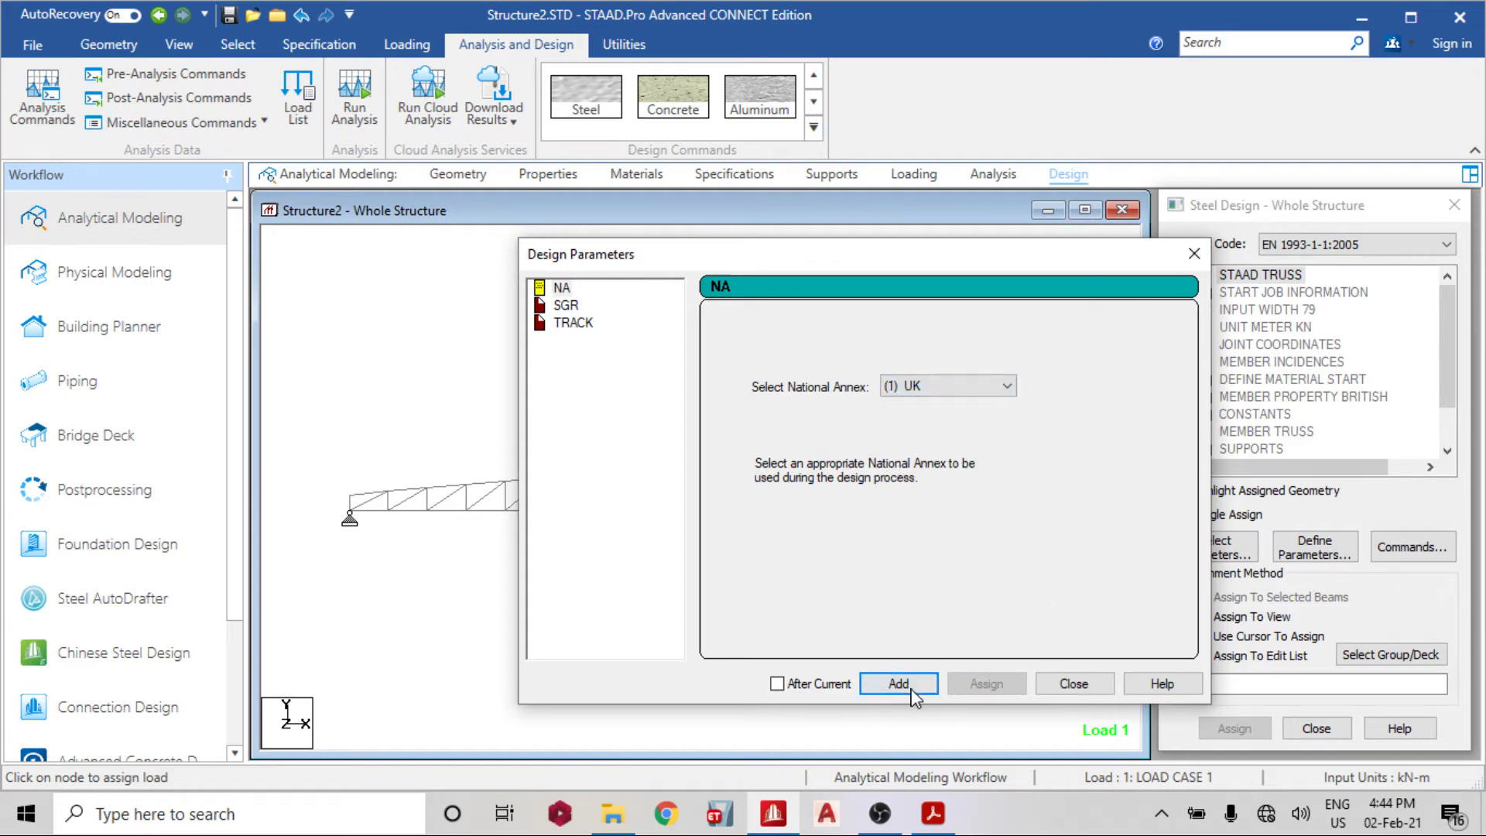
# Define the SGR design parameter with steel grade S275 and add it to the steel design commands
pyautogui.click(564, 309)
pyautogui.click(974, 391)
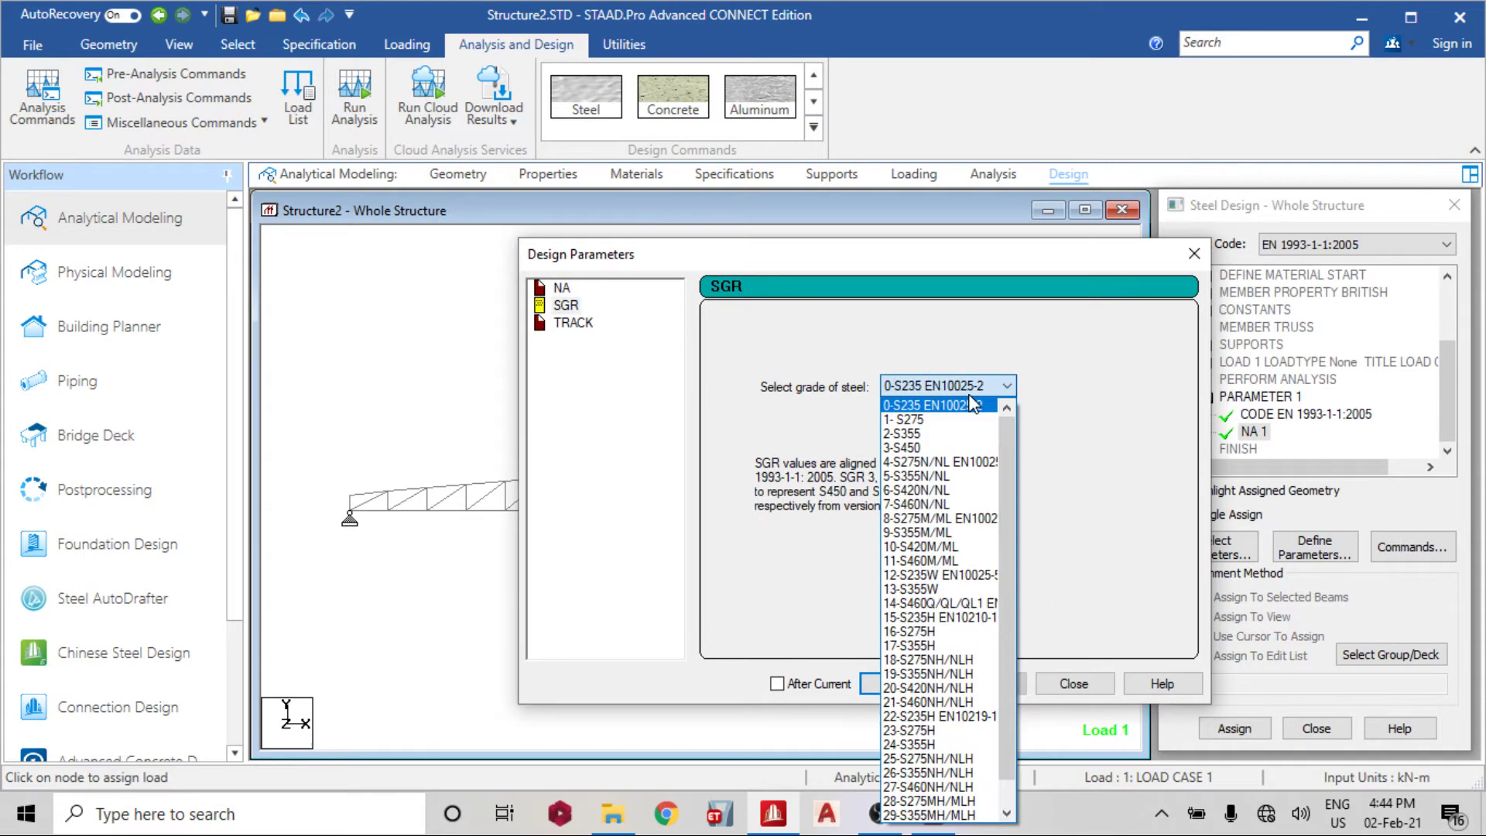
pyautogui.click(910, 419)
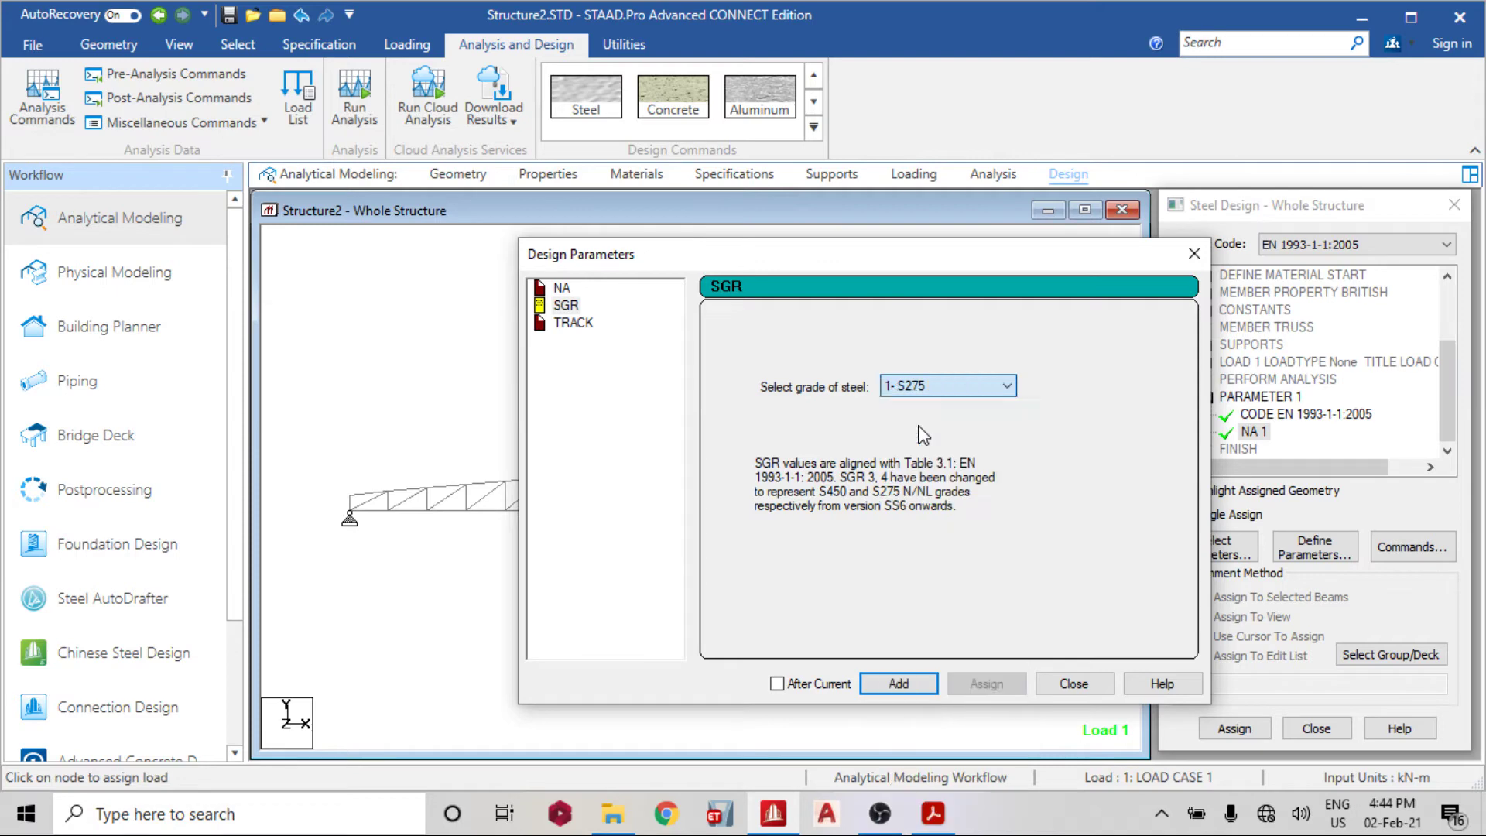
pyautogui.click(899, 684)
# Define the TRACK design parameter as output detailed results (2.0) and add it to the steel design commands
pyautogui.click(573, 323)
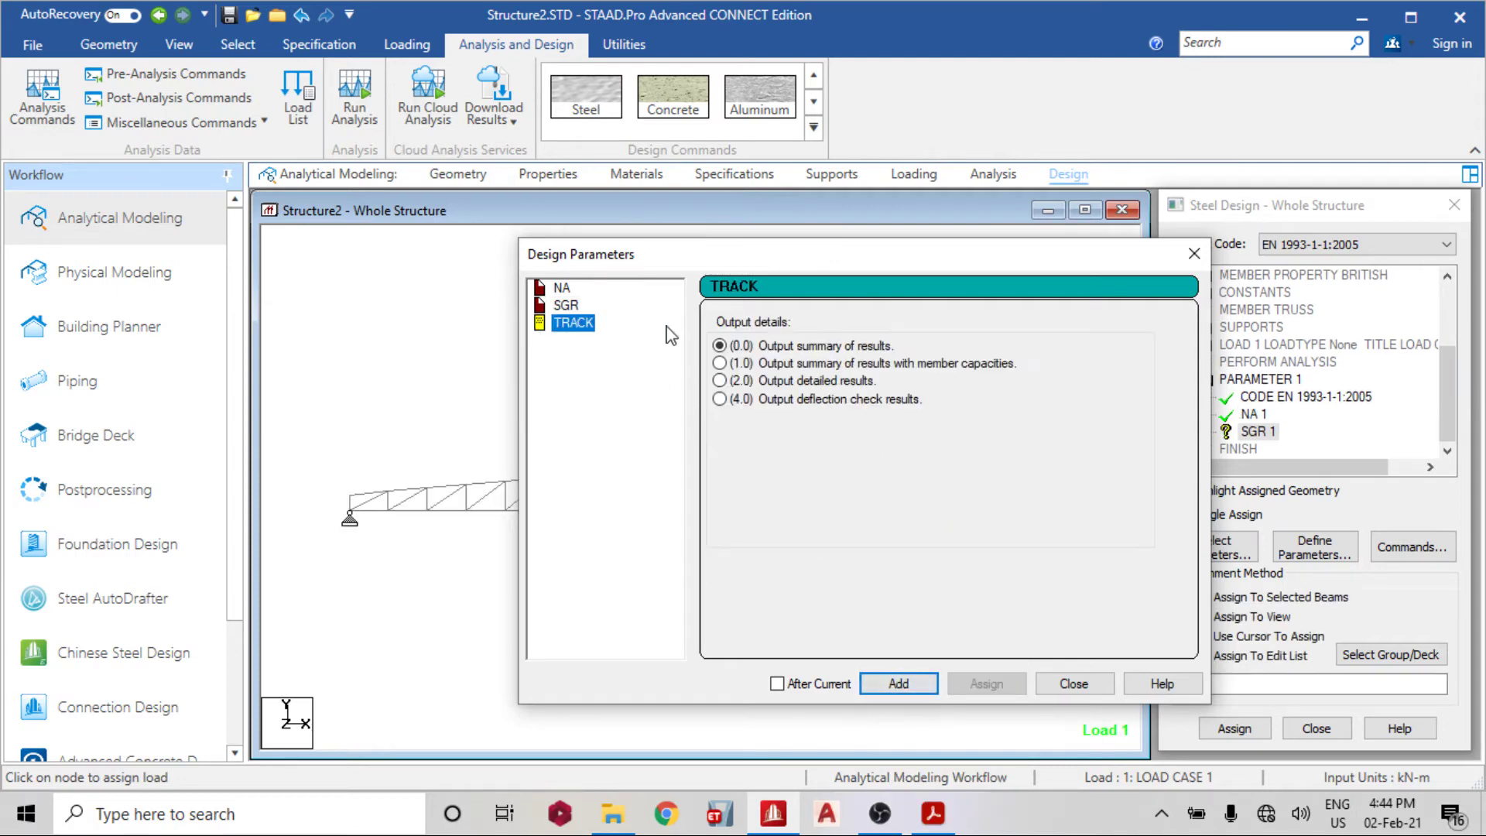
pyautogui.click(784, 382)
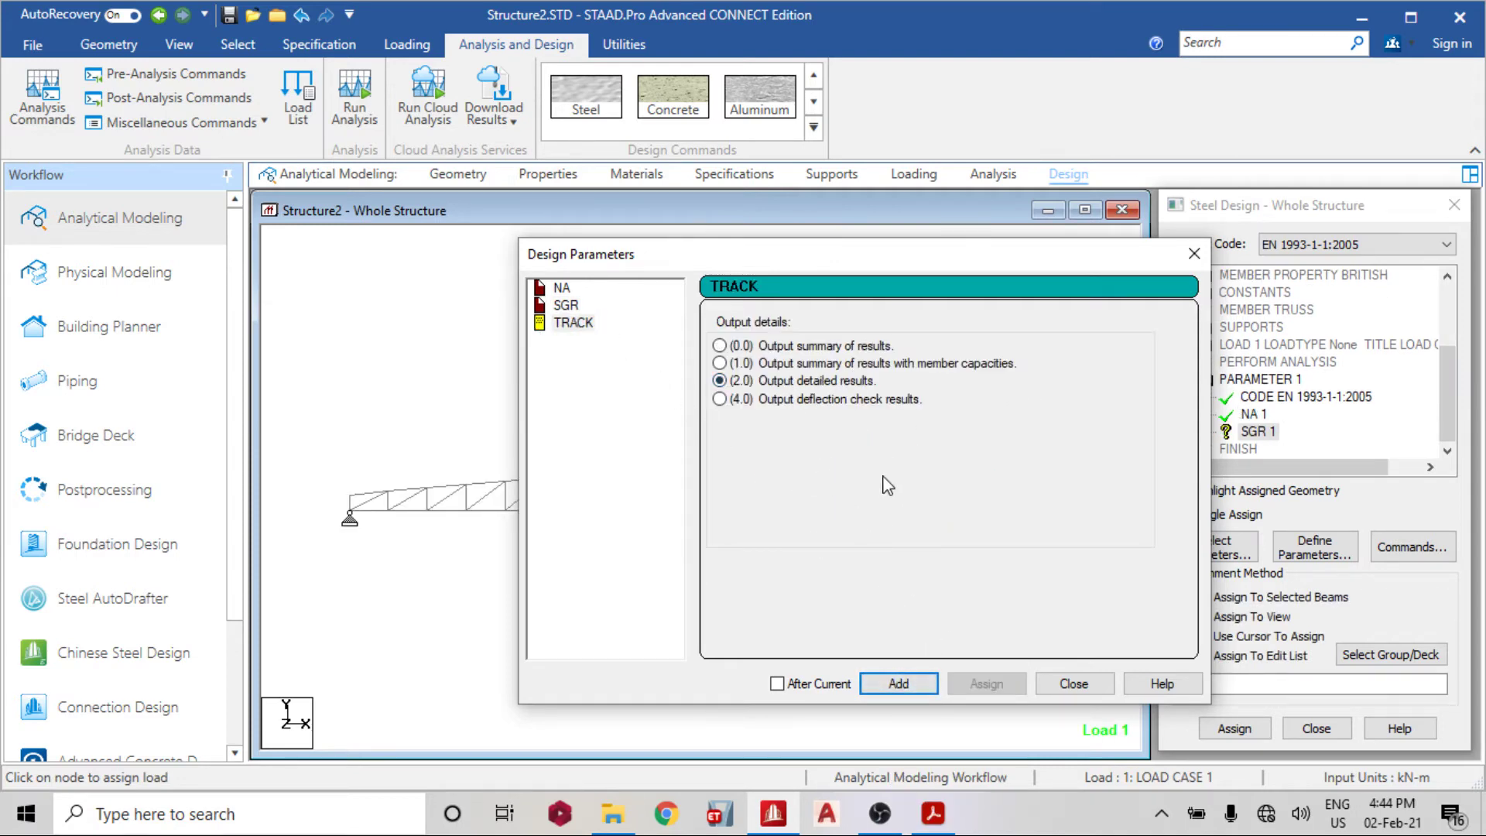
pyautogui.click(899, 684)
pyautogui.click(1068, 684)
# Assign the SGR 1 steel grade parameter to all truss members in the view
pyautogui.click(1266, 431)
pyautogui.click(1258, 414)
pyautogui.click(1205, 616)
pyautogui.click(1232, 728)
pyautogui.click(1234, 525)
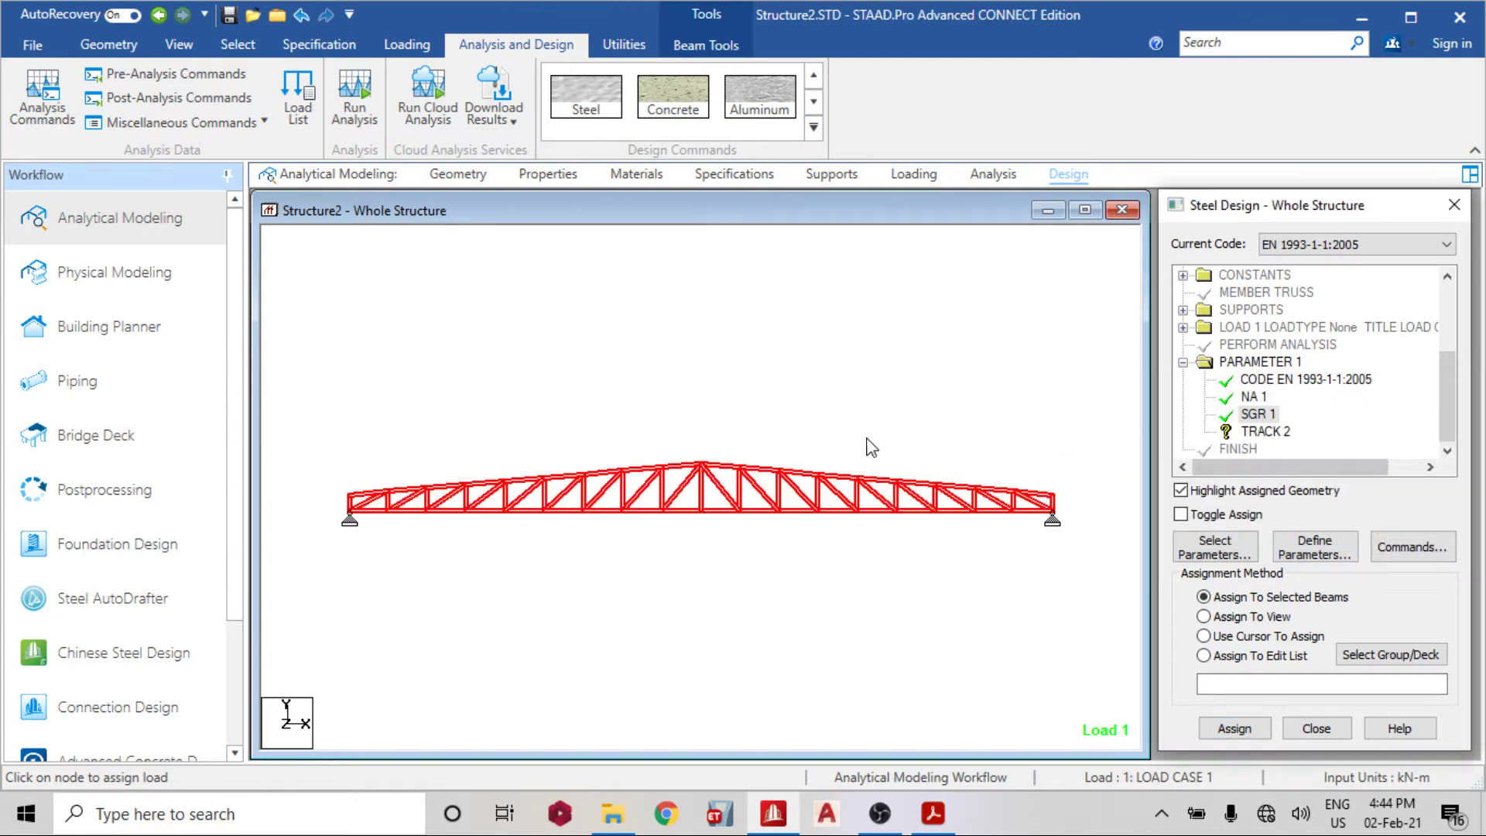
# Assign the TRACK 2 output parameter to all truss members in the view
pyautogui.click(1265, 431)
pyautogui.click(1244, 619)
pyautogui.click(1233, 729)
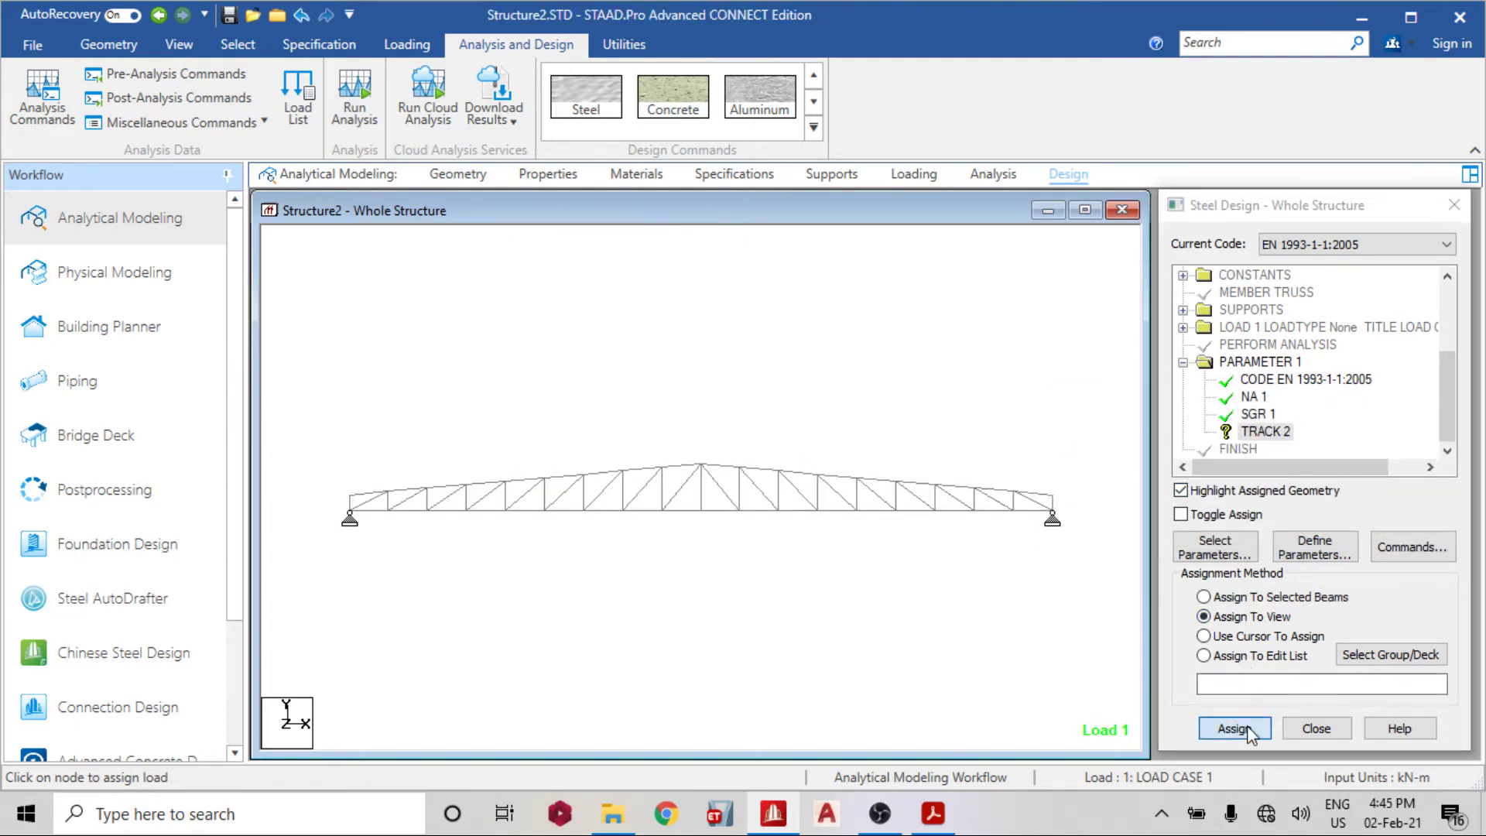
pyautogui.click(1327, 526)
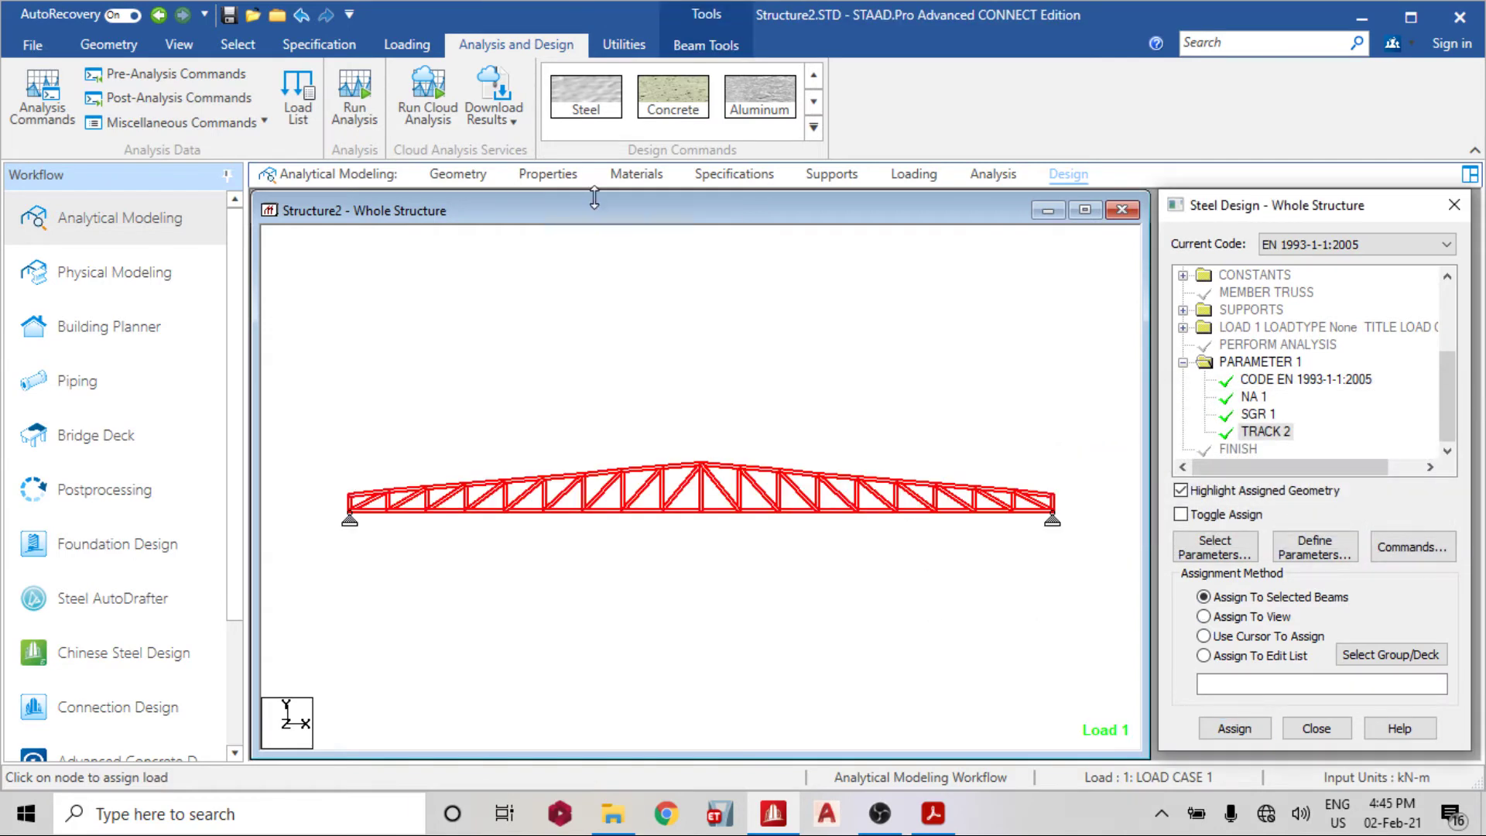
# Save the structure, run the analysis and stay in modeling mode when it finishes
pyautogui.click(354, 97)
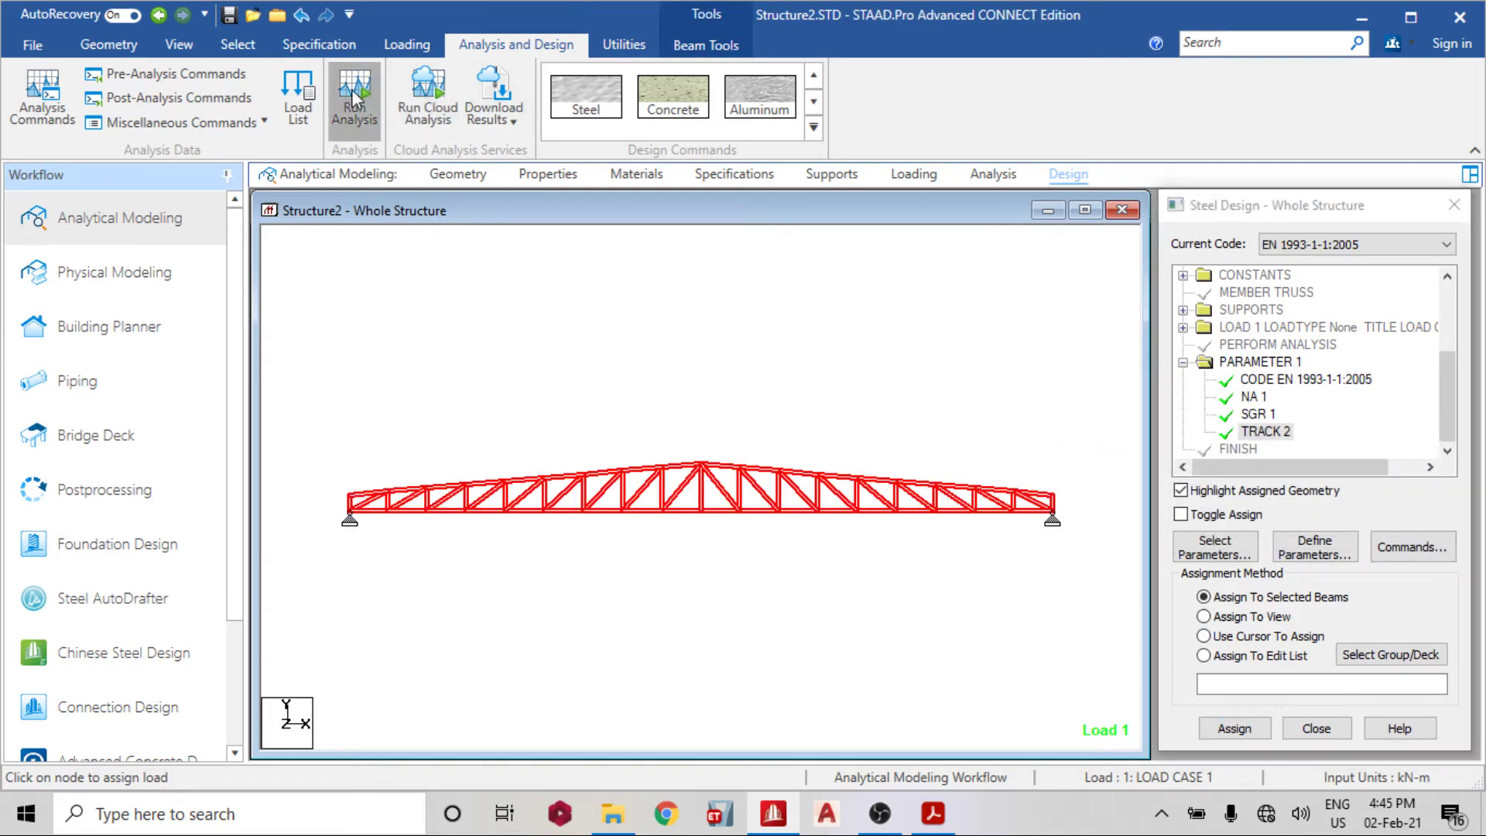
pyautogui.click(731, 514)
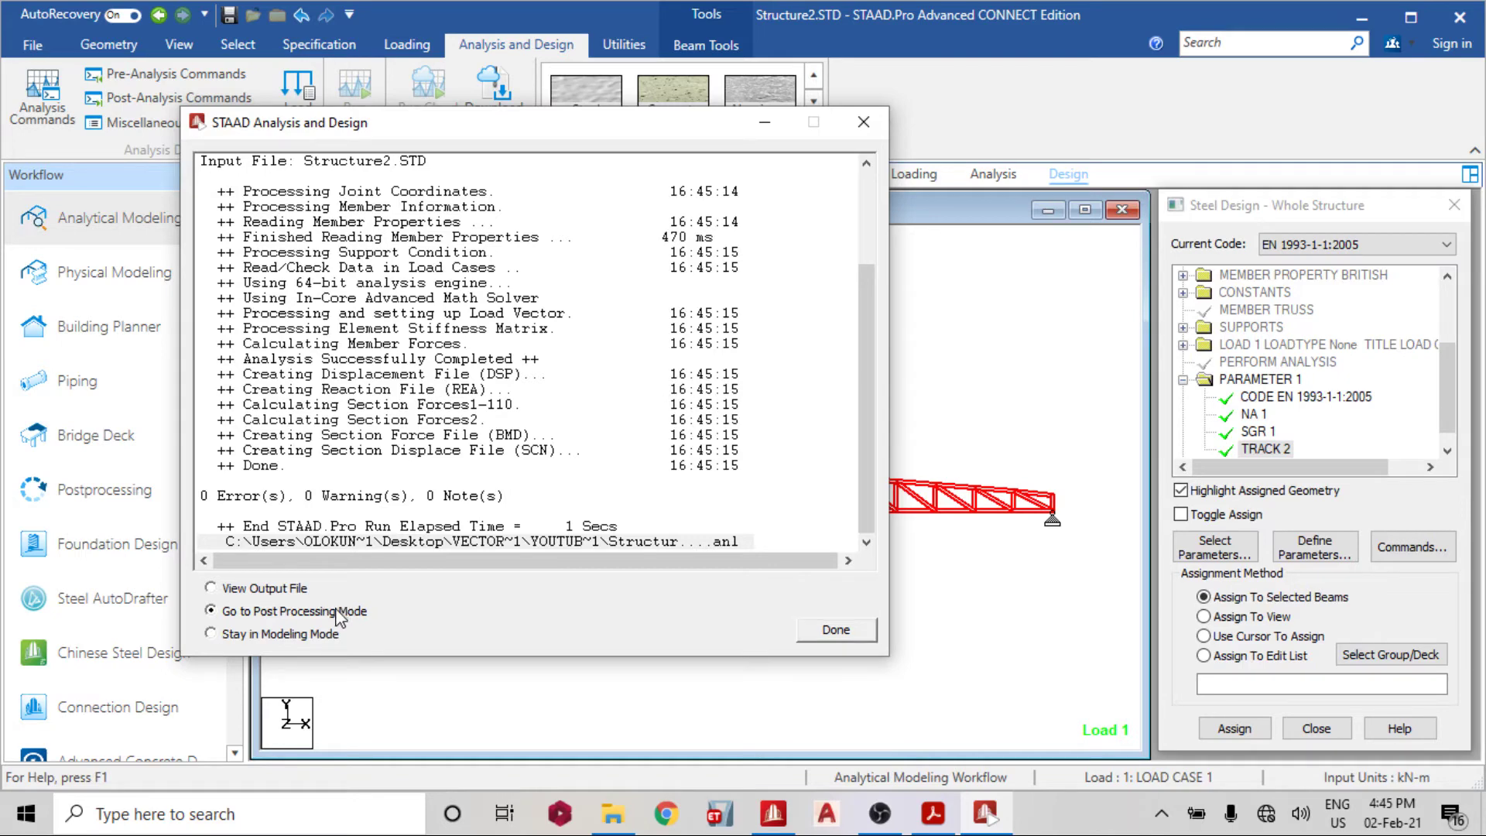
pyautogui.click(308, 637)
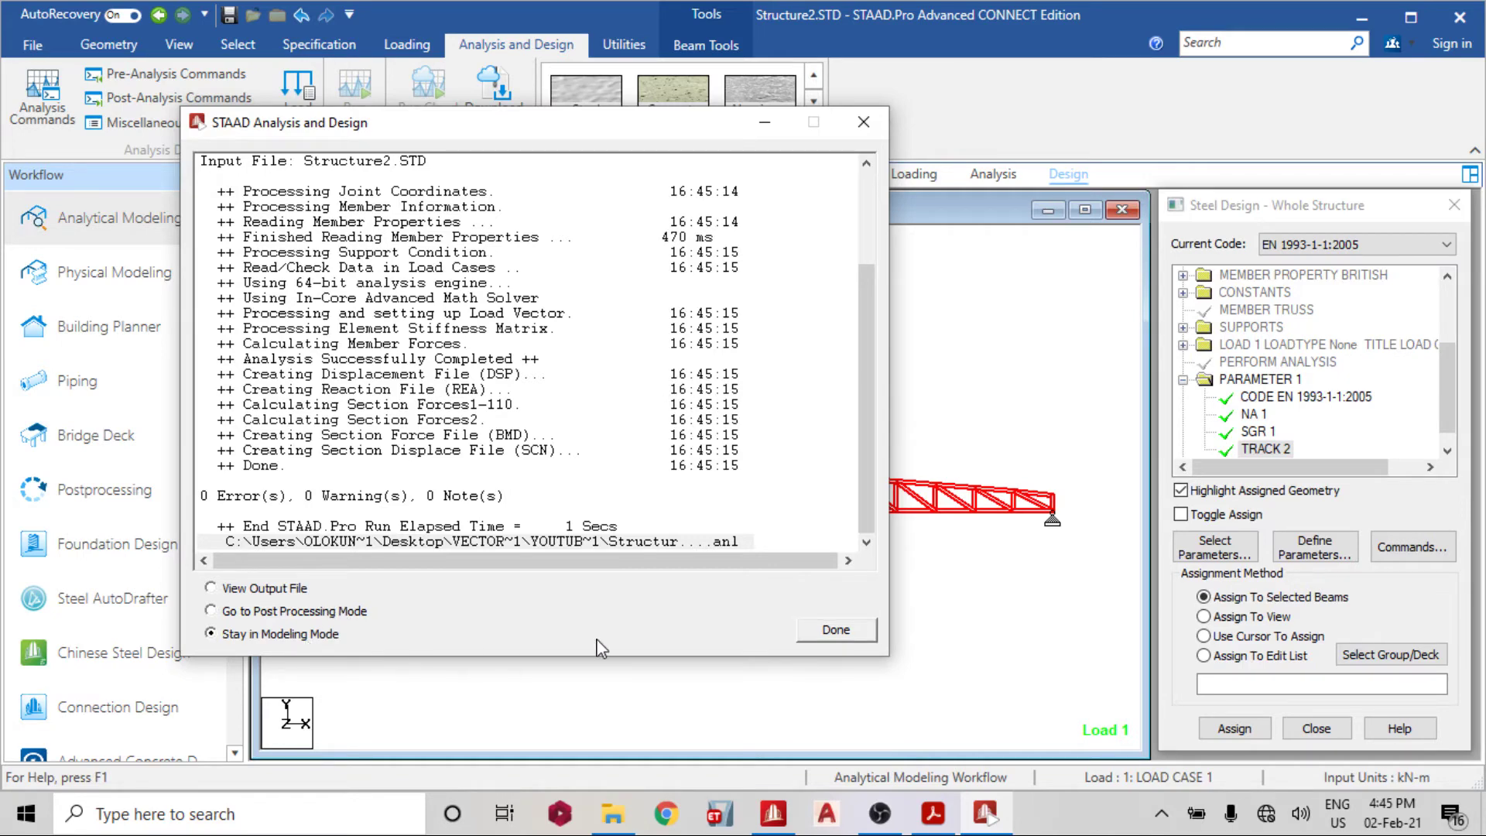
pyautogui.click(835, 629)
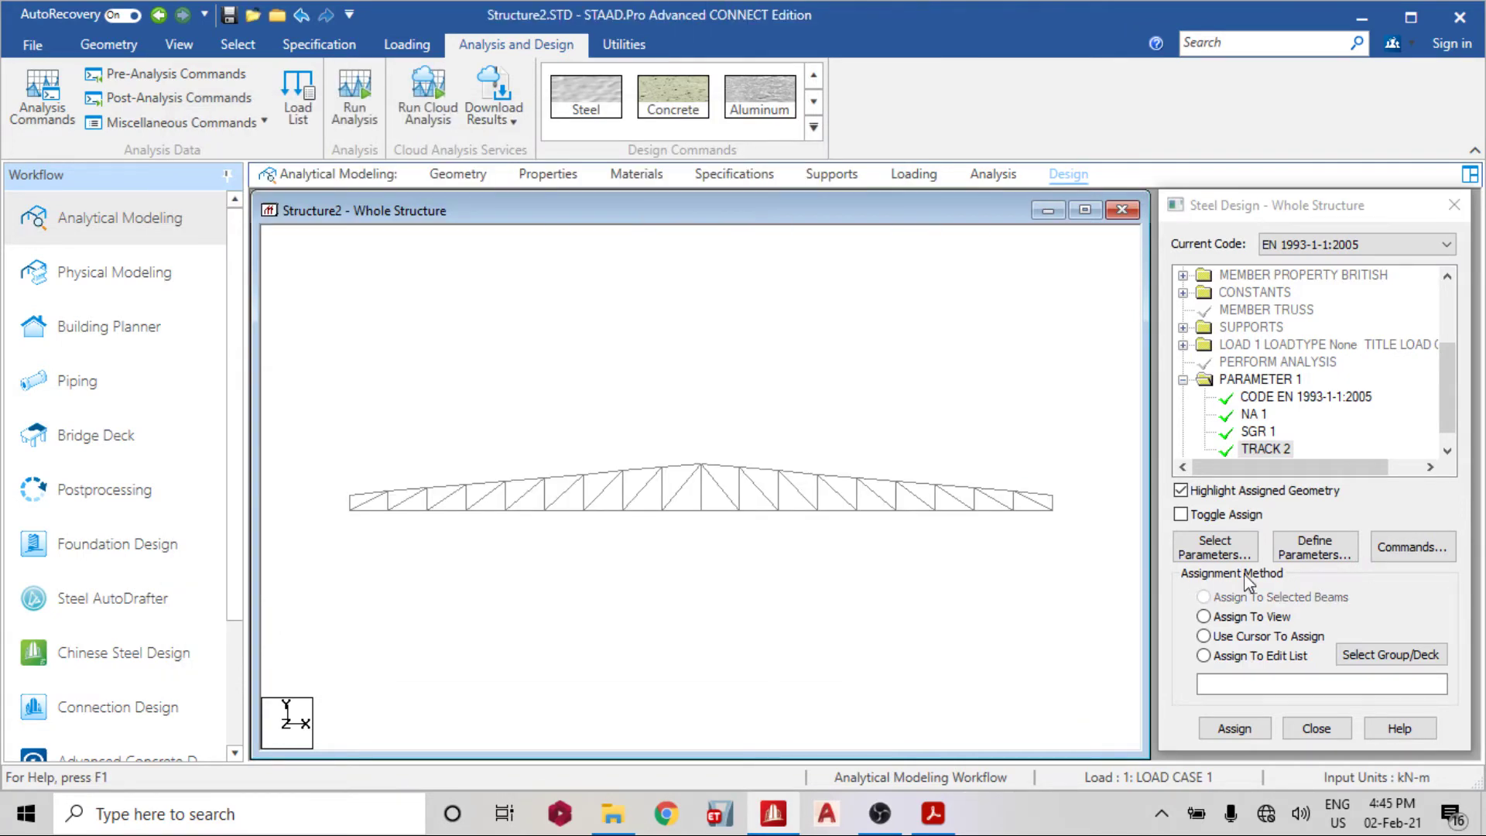
# Add a CHECK CODE command to the steel design commands
pyautogui.click(1385, 548)
pyautogui.click(896, 312)
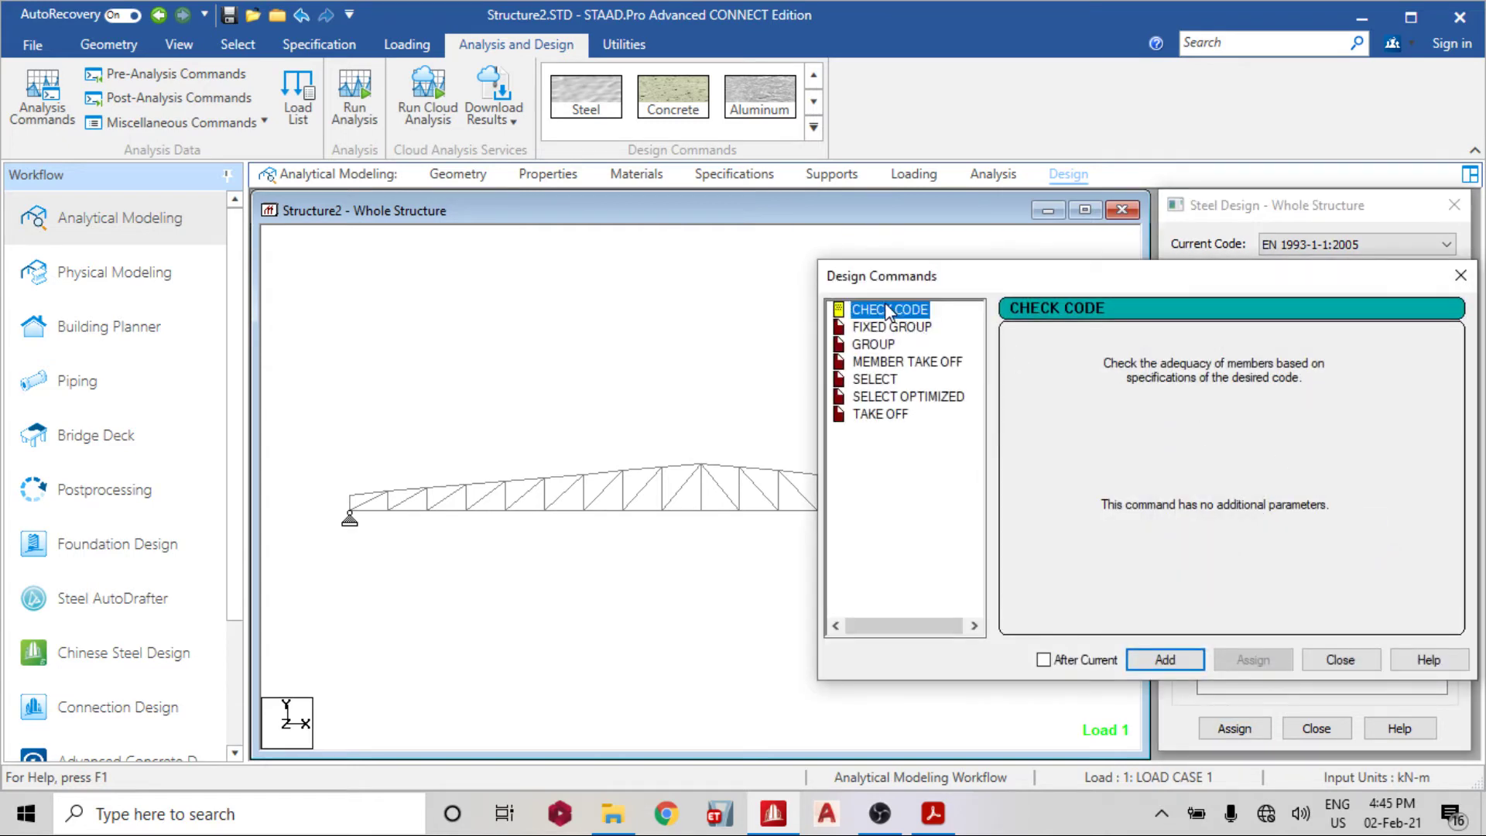
pyautogui.click(1165, 660)
pyautogui.click(1339, 660)
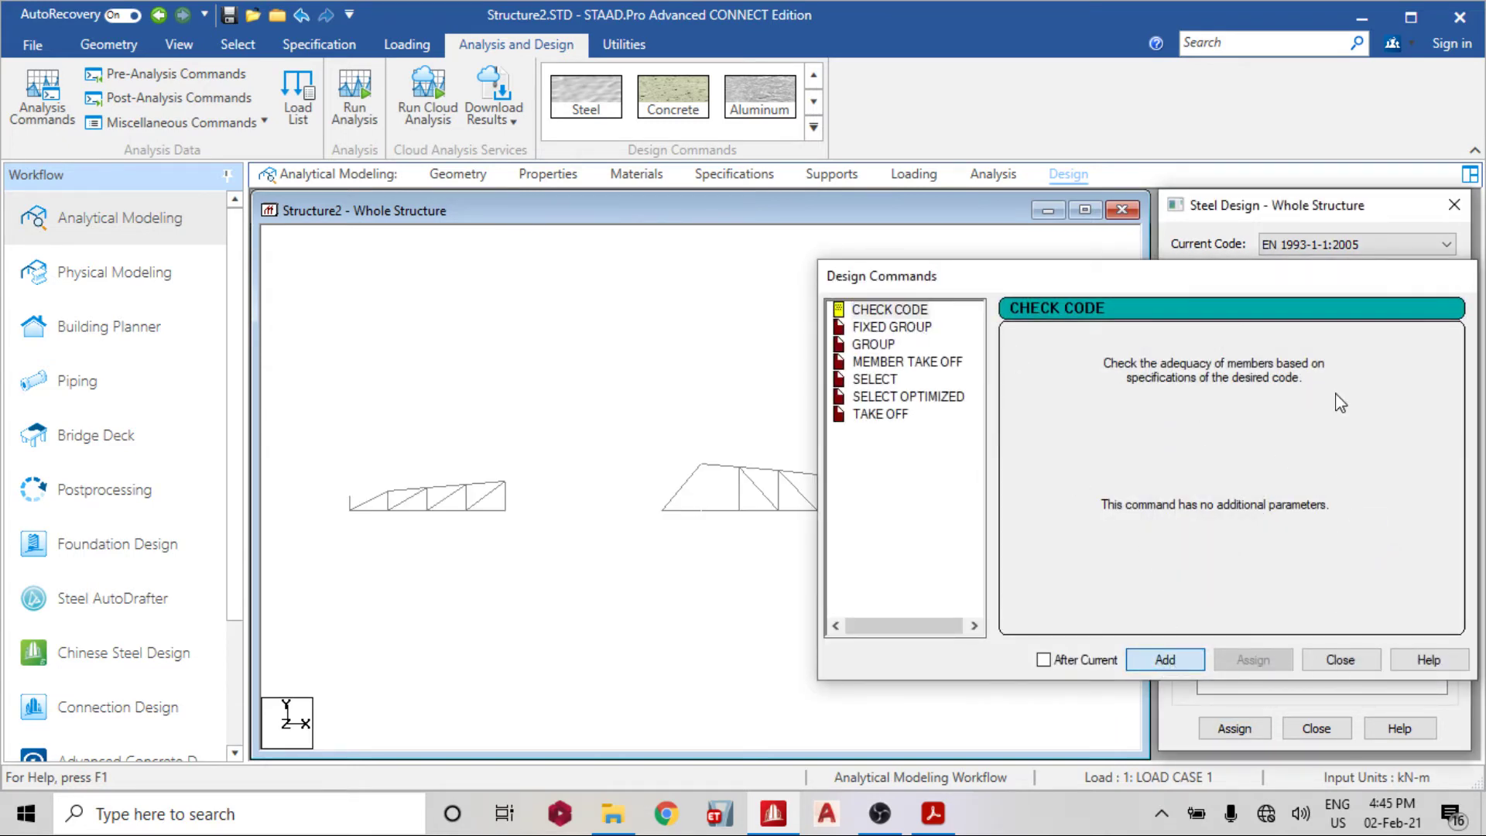
# Assign the CHECK CODE command to all truss members in the view
pyautogui.click(1278, 431)
pyautogui.click(1248, 617)
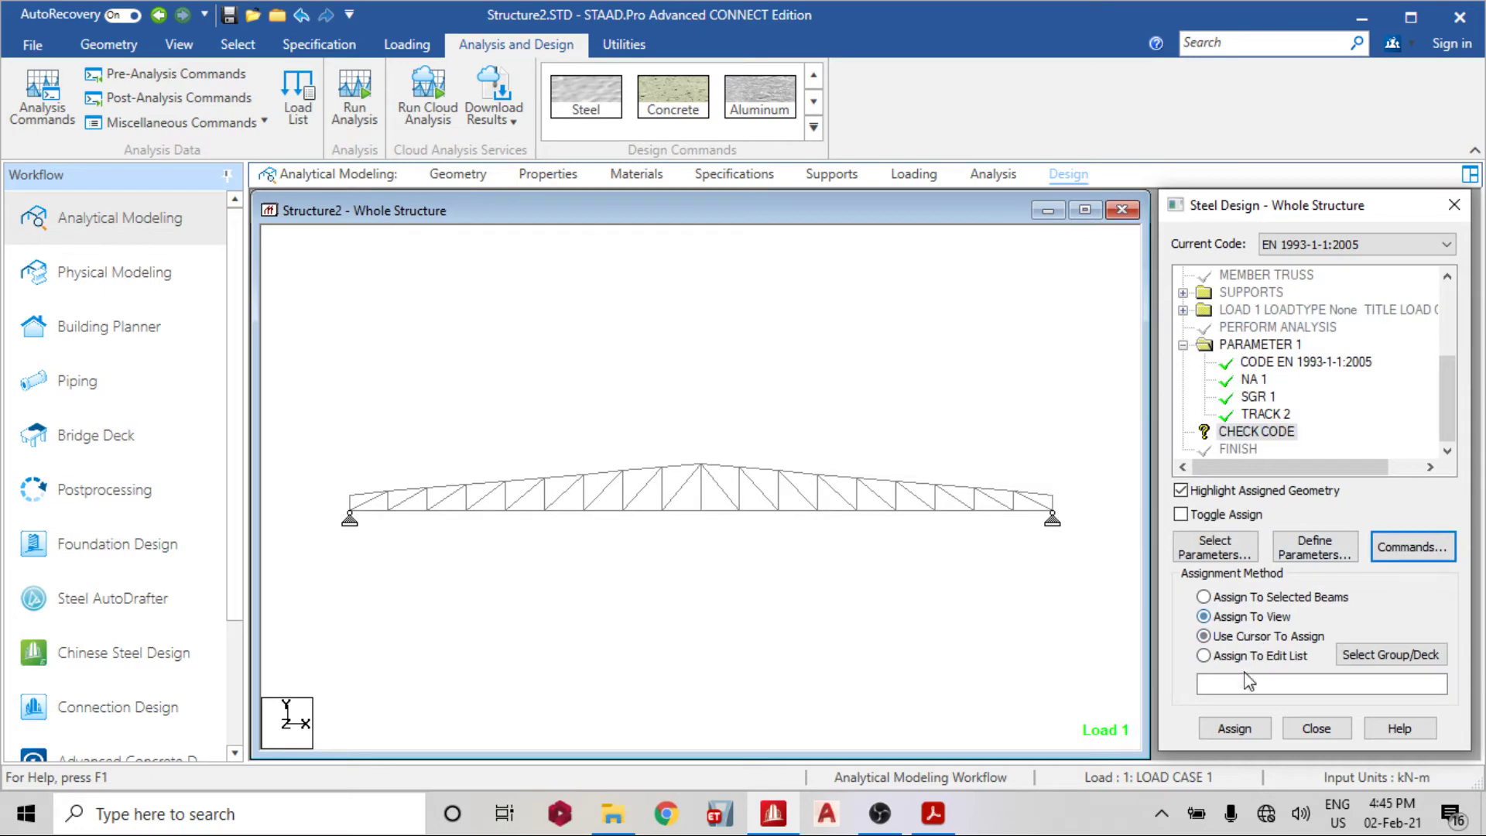
pyautogui.click(1239, 732)
pyautogui.click(1333, 538)
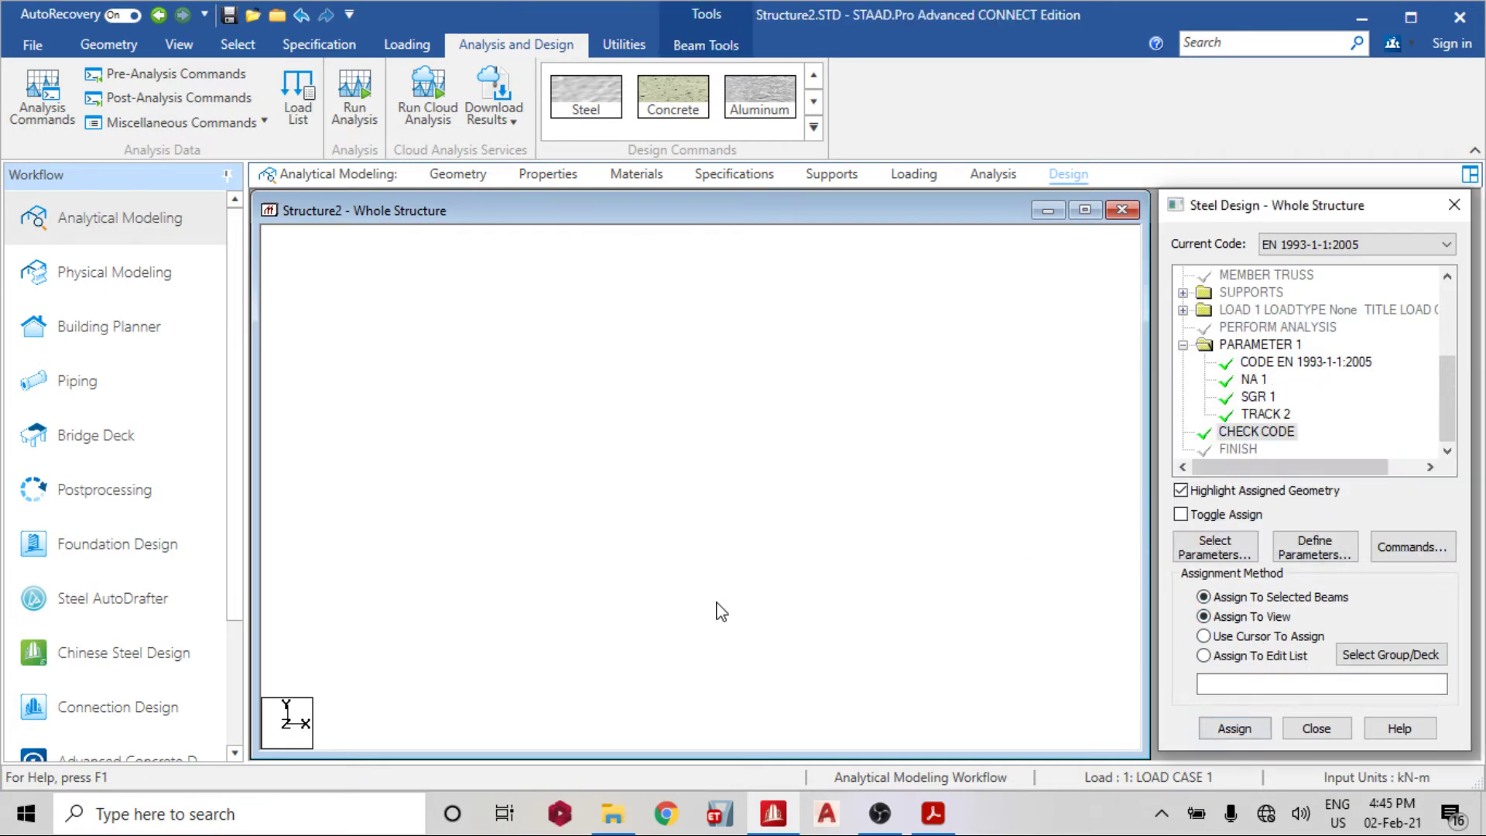
# Save and rerun the analysis with steel design, then go to postprocessing with LOAD CASE 1 as the selected results case
pyautogui.click(354, 96)
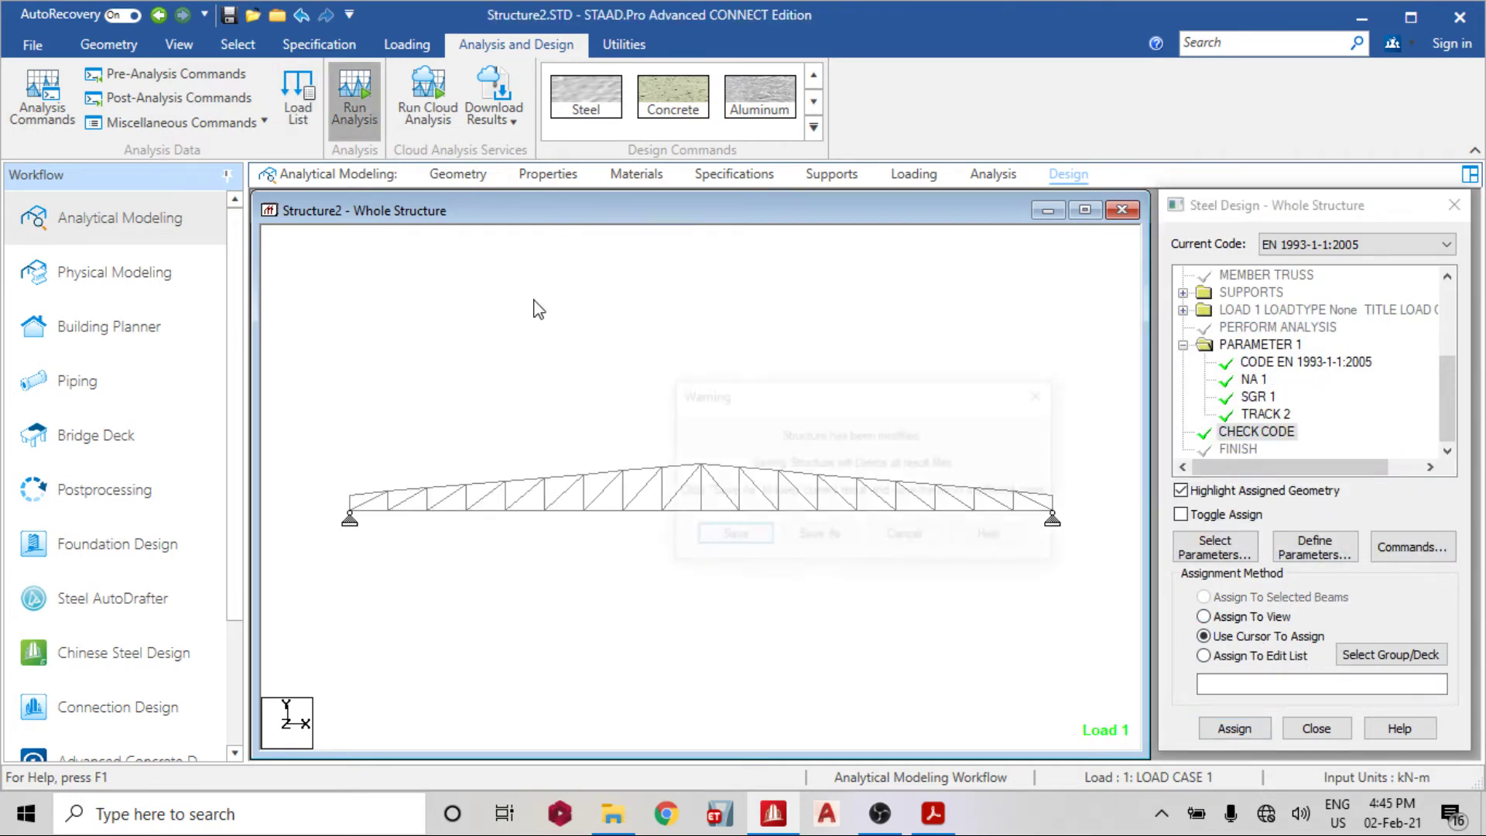
pyautogui.click(728, 536)
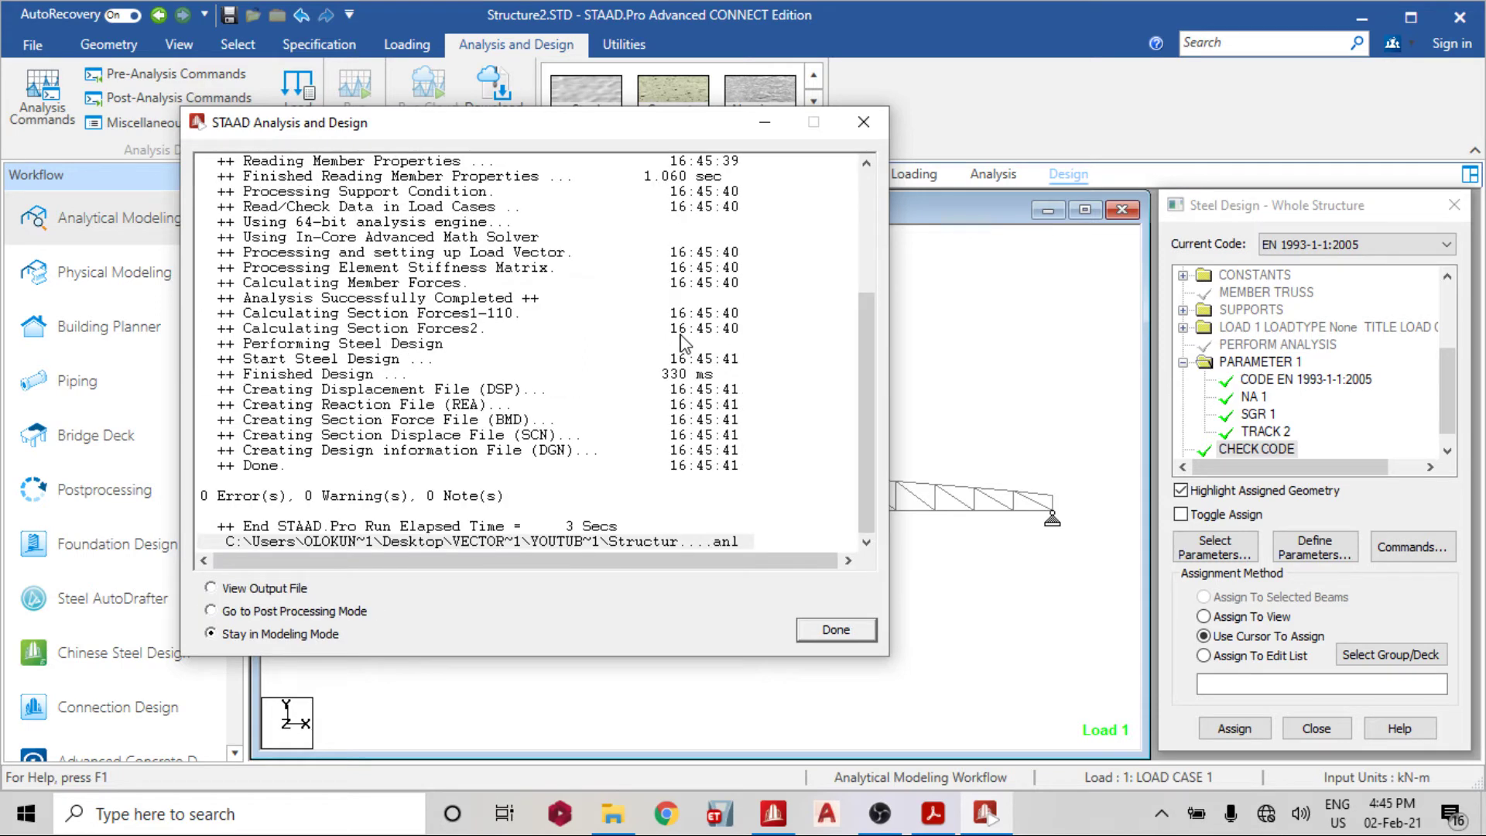
pyautogui.click(300, 611)
pyautogui.click(836, 629)
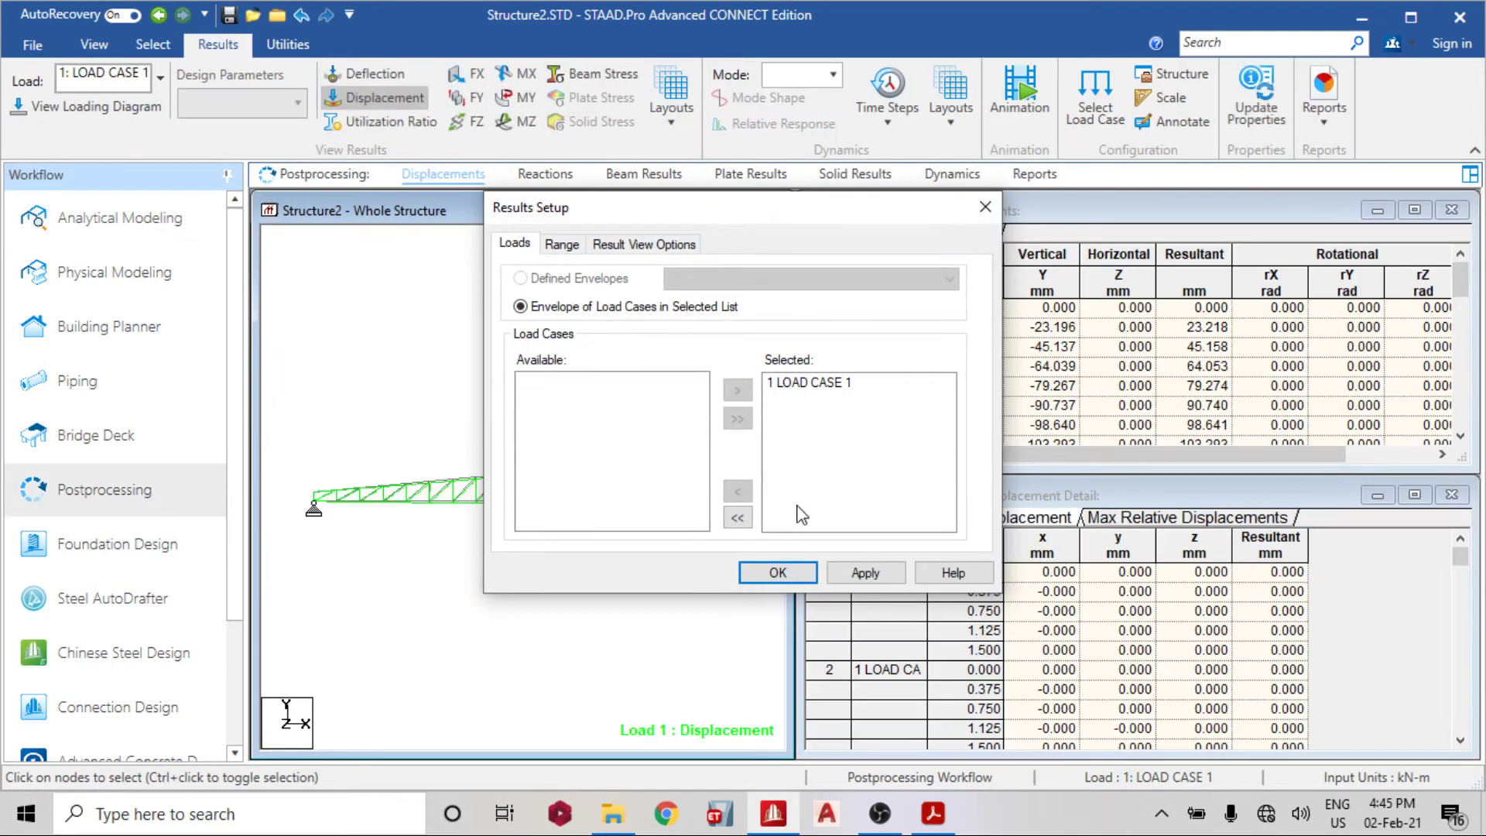
pyautogui.click(780, 573)
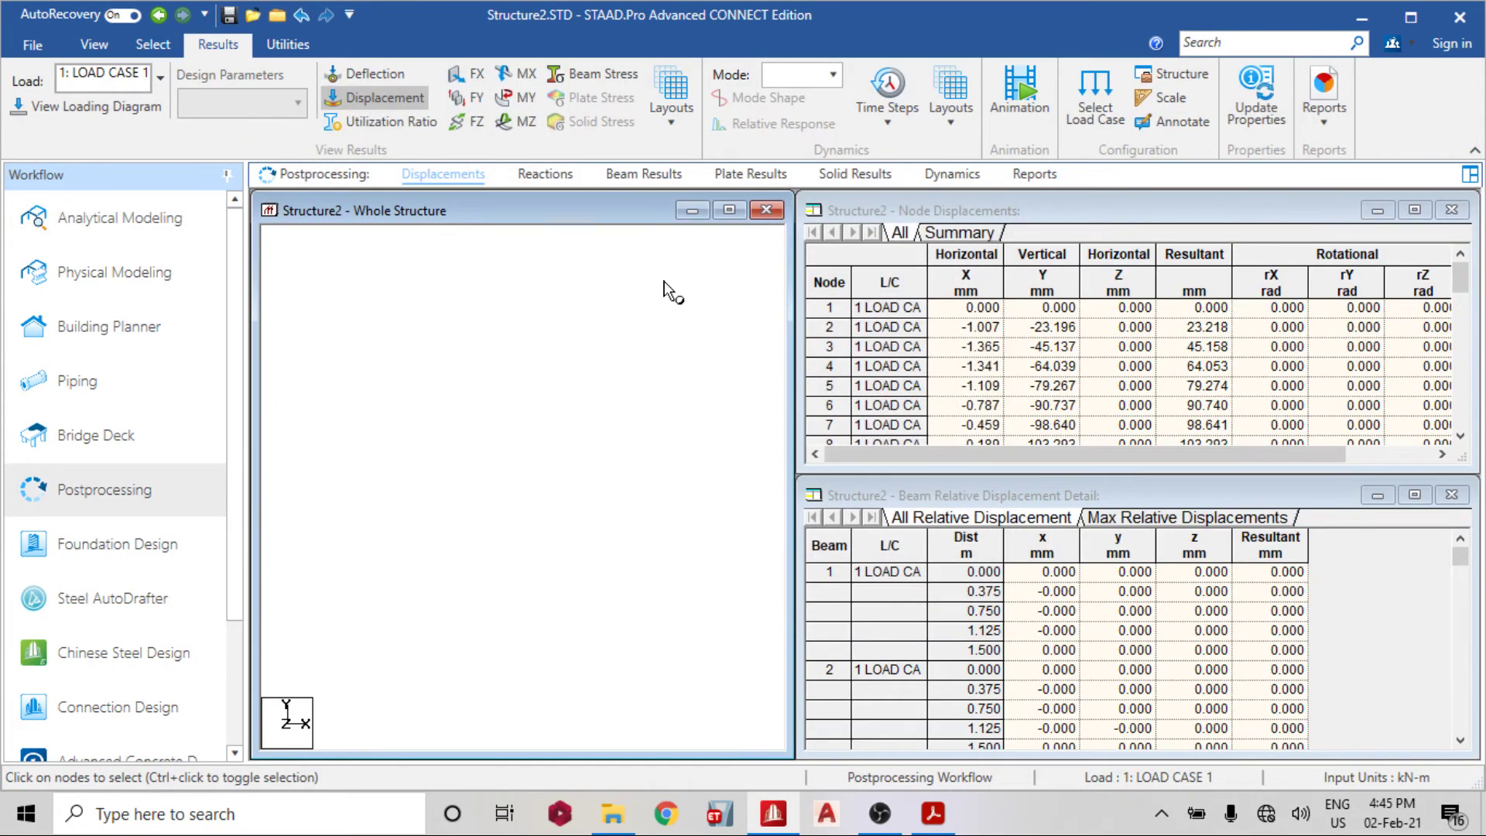
# Show the beam utilization layout and examine the utilization ratios along the truss from the support to the ridge
pyautogui.click(667, 113)
pyautogui.click(666, 319)
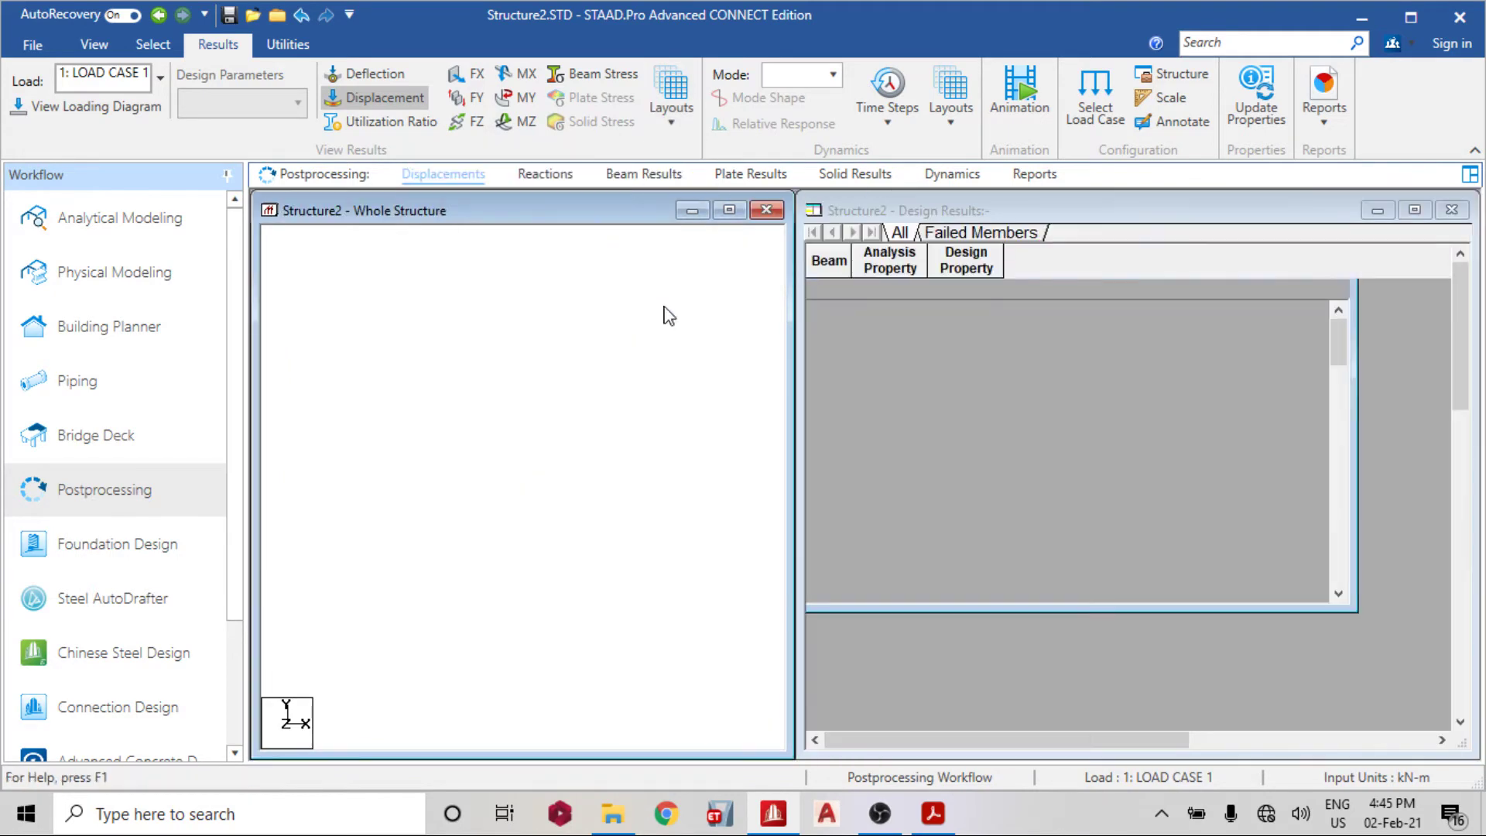
pyautogui.scroll(2, 531, 474)
pyautogui.moveTo(531, 475)
pyautogui.mouseDown(button='middle')
pyautogui.moveTo(480, 425)
pyautogui.moveTo(415, 415)
pyautogui.moveTo(349, 379)
pyautogui.moveTo(582, 385)
pyautogui.moveTo(470, 380)
pyautogui.moveTo(619, 370)
pyautogui.mouseUp(button='middle')
pyautogui.scroll(3, 508, 447)
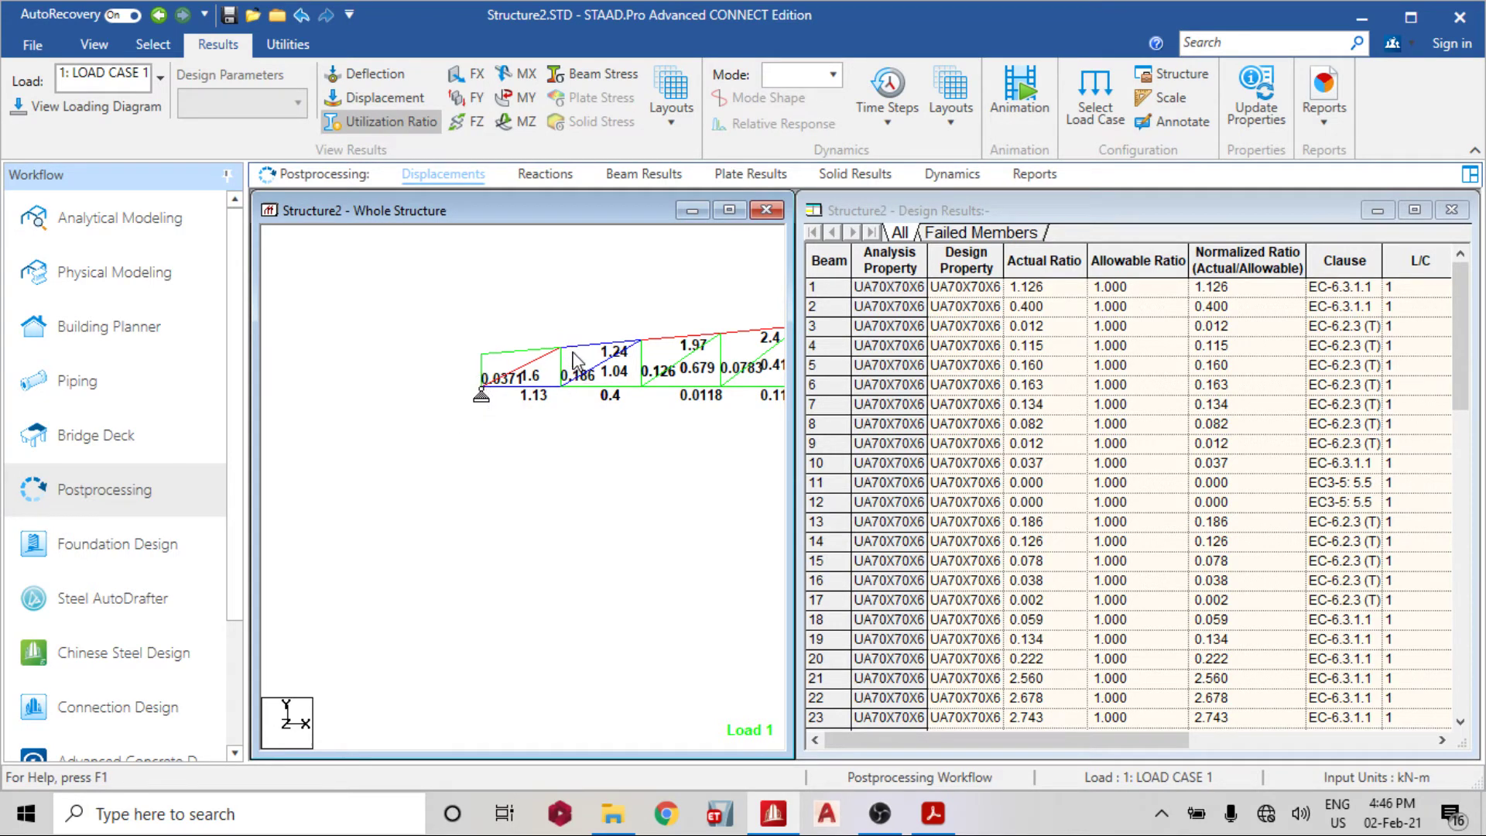
pyautogui.hotkey('ctrl', 'Right')
pyautogui.hotkey('ctrl', 'Right')
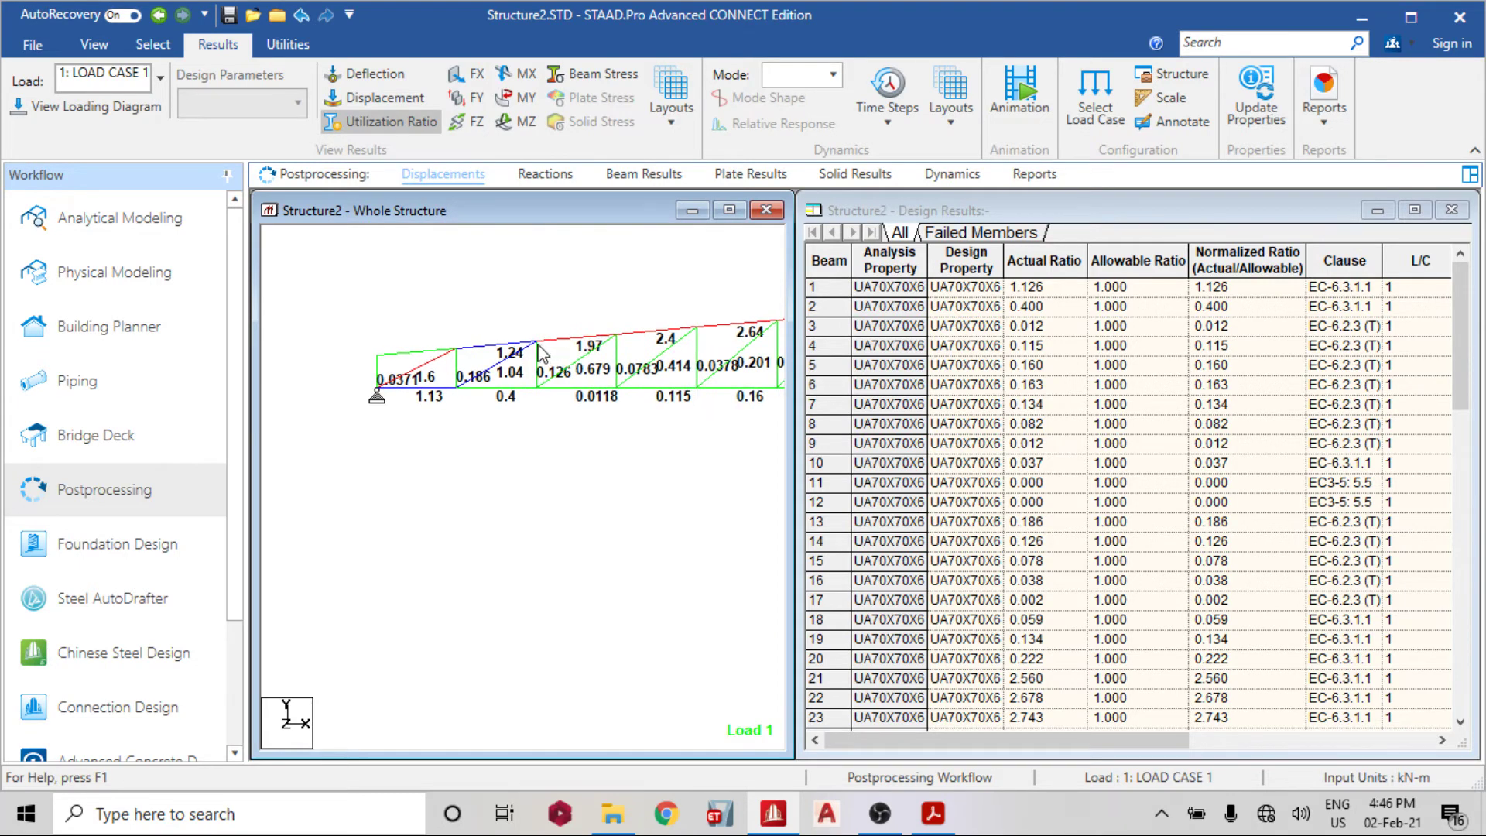
pyautogui.hotkey('ctrl', 'Right')
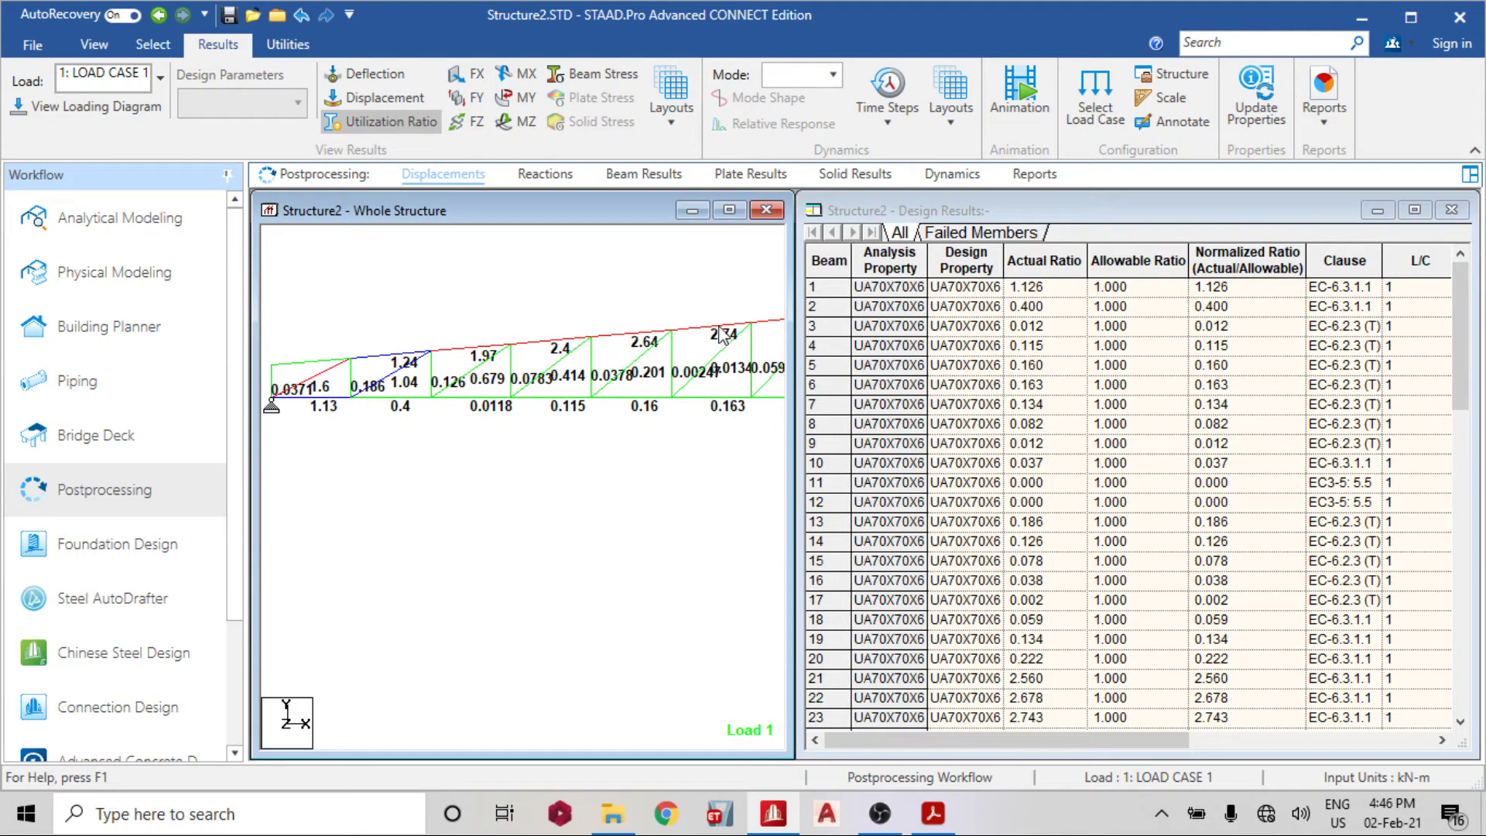
pyautogui.moveTo(720, 334); pyautogui.dragTo(671, 414, button='middle')
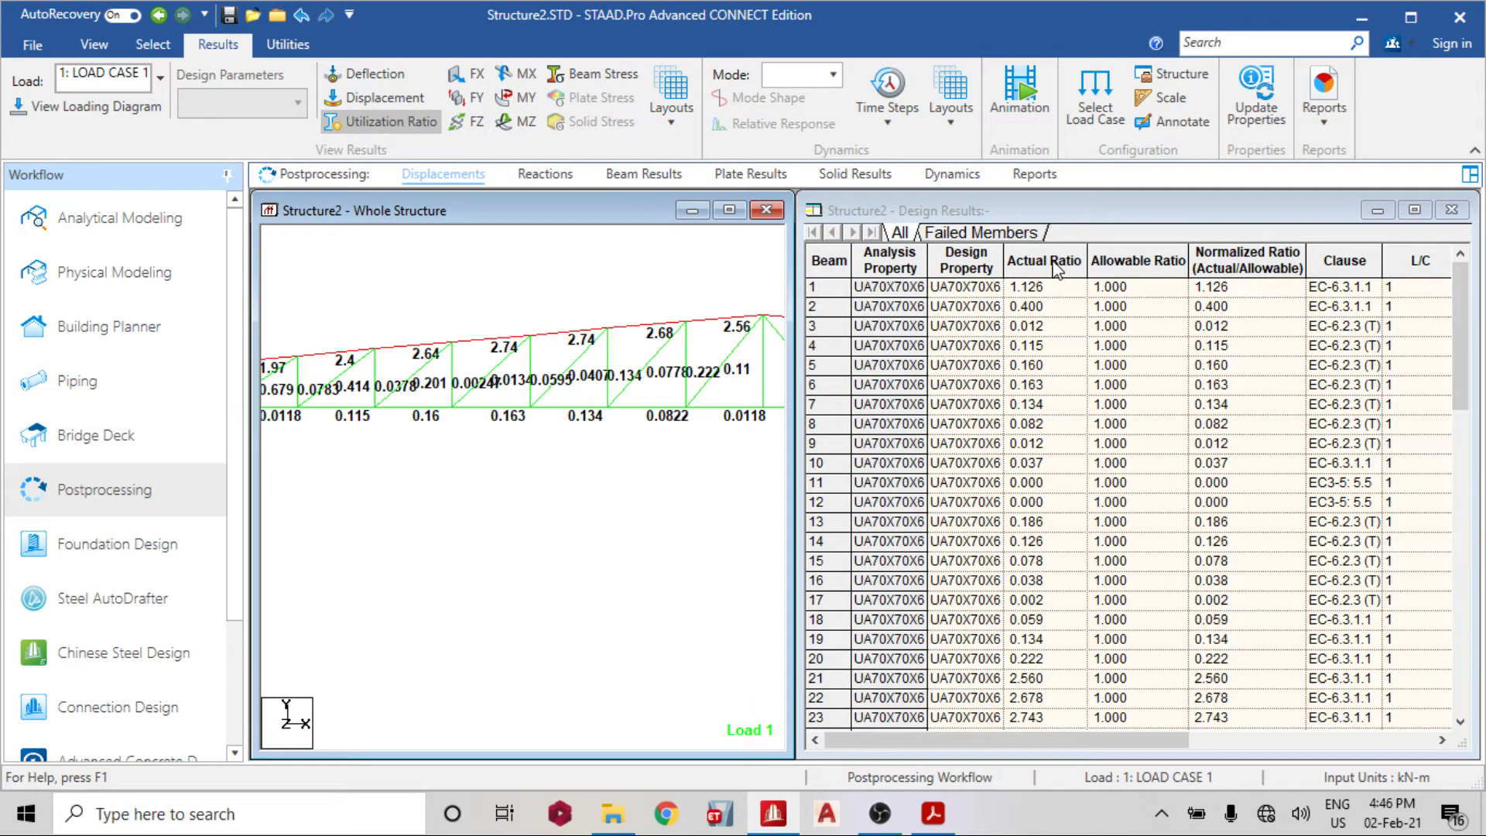
# Select diagonal beam 35 and review its steel design capacities, critical load and ratio
pyautogui.click(573, 364)
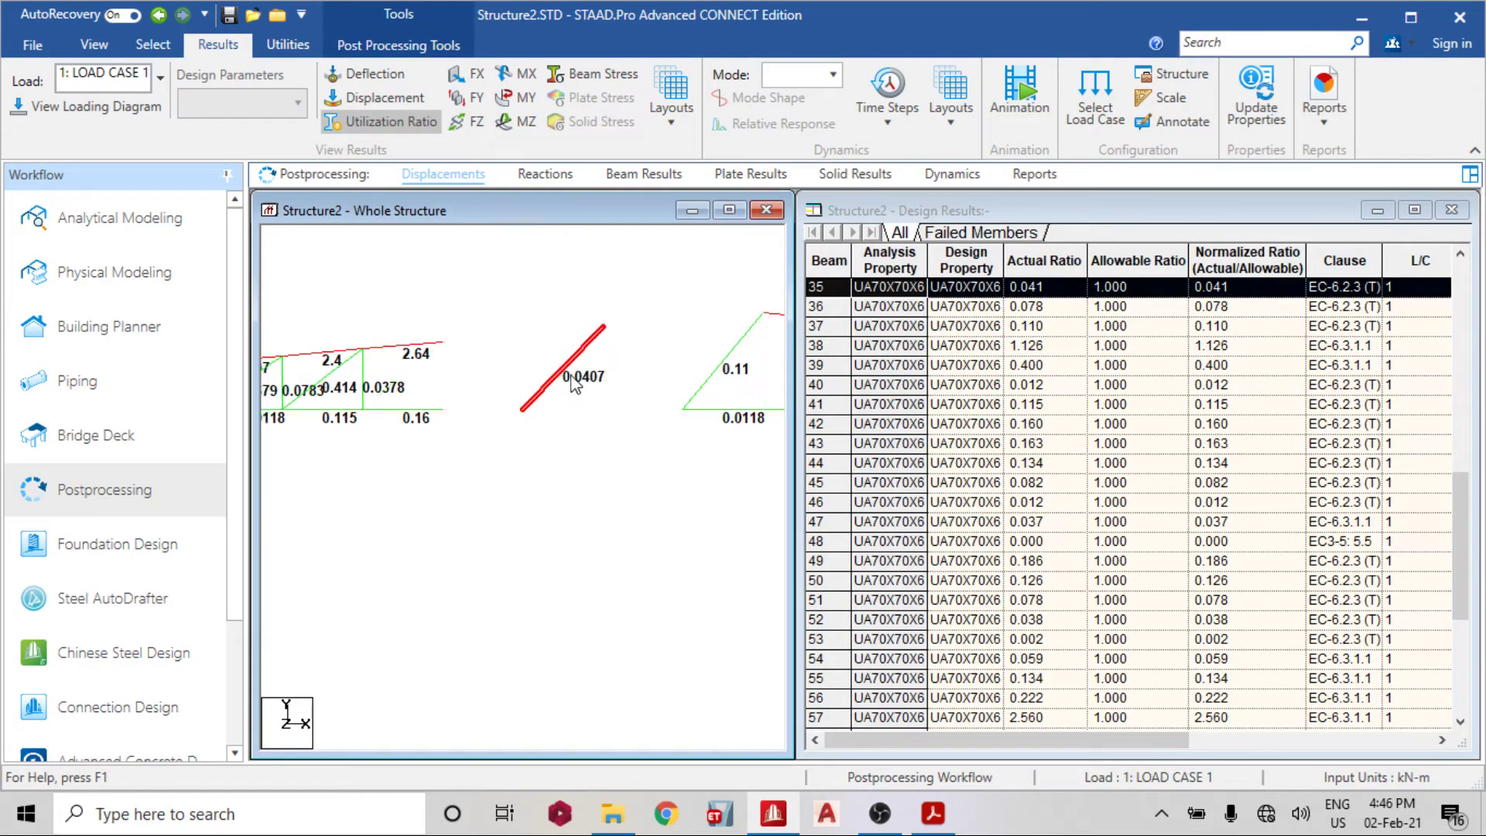
pyautogui.doubleClick(567, 370)
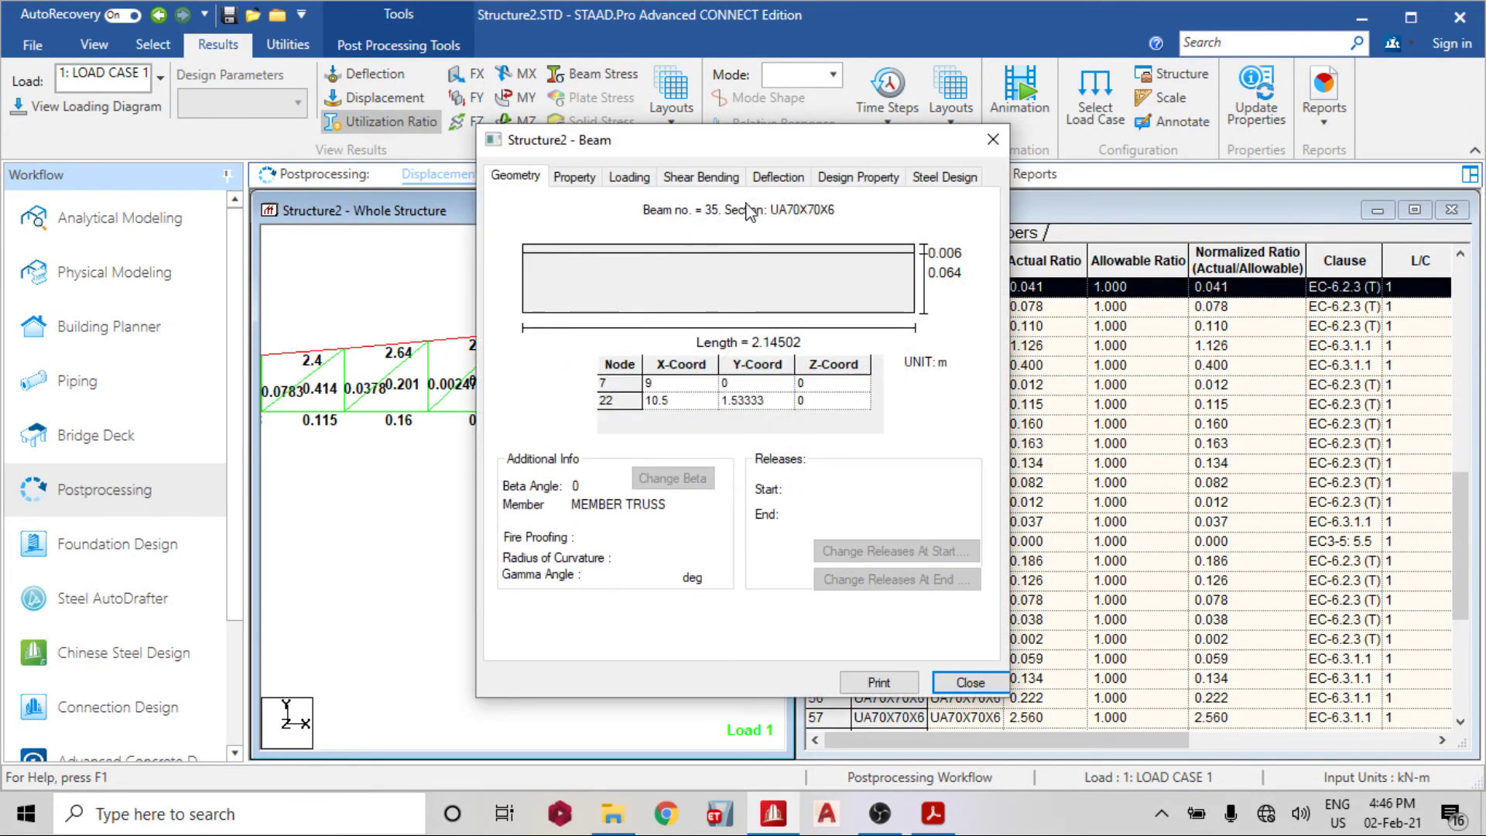
pyautogui.click(965, 680)
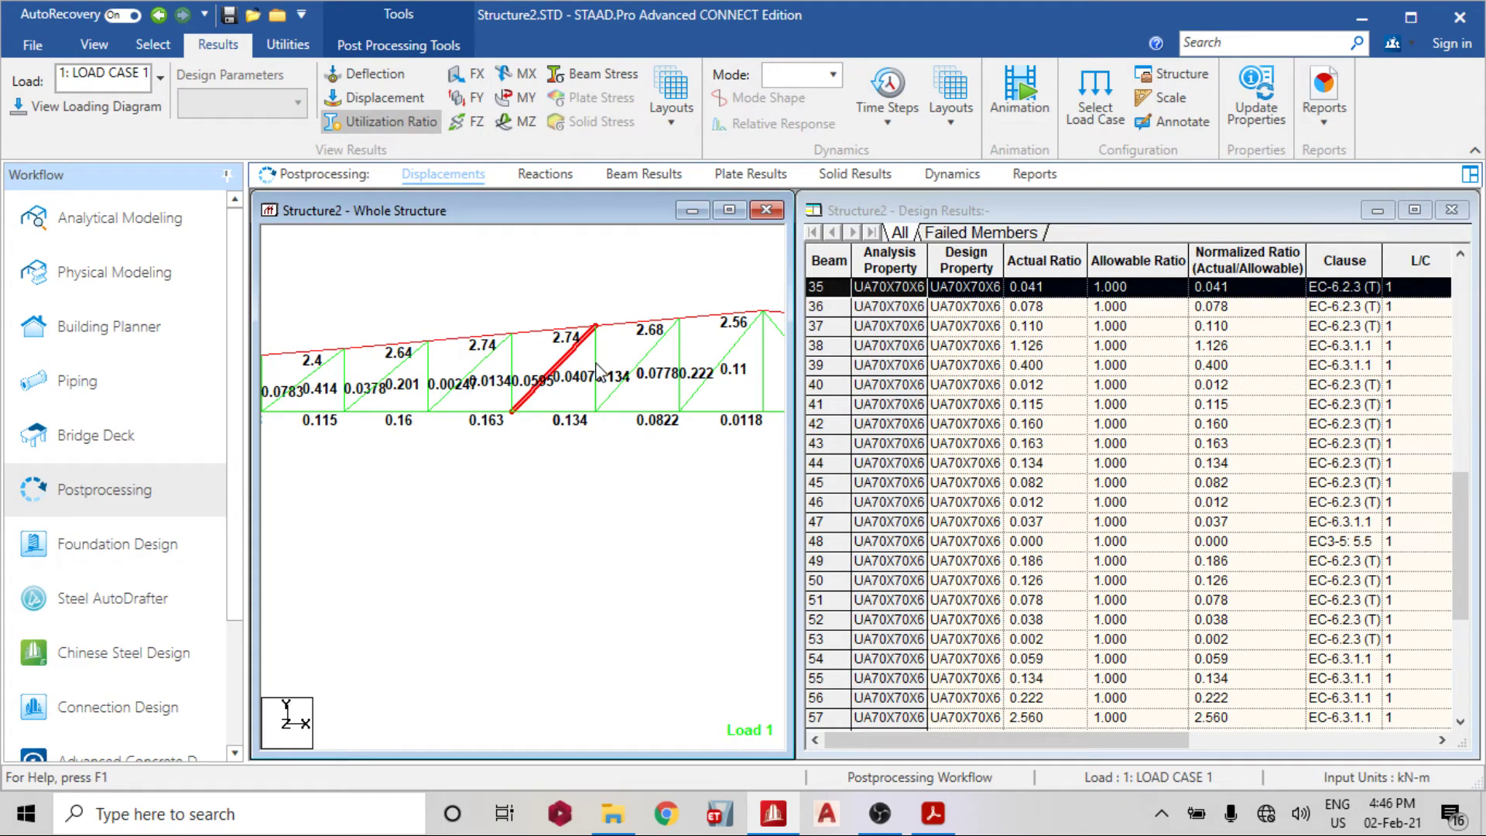
pyautogui.doubleClick(567, 371)
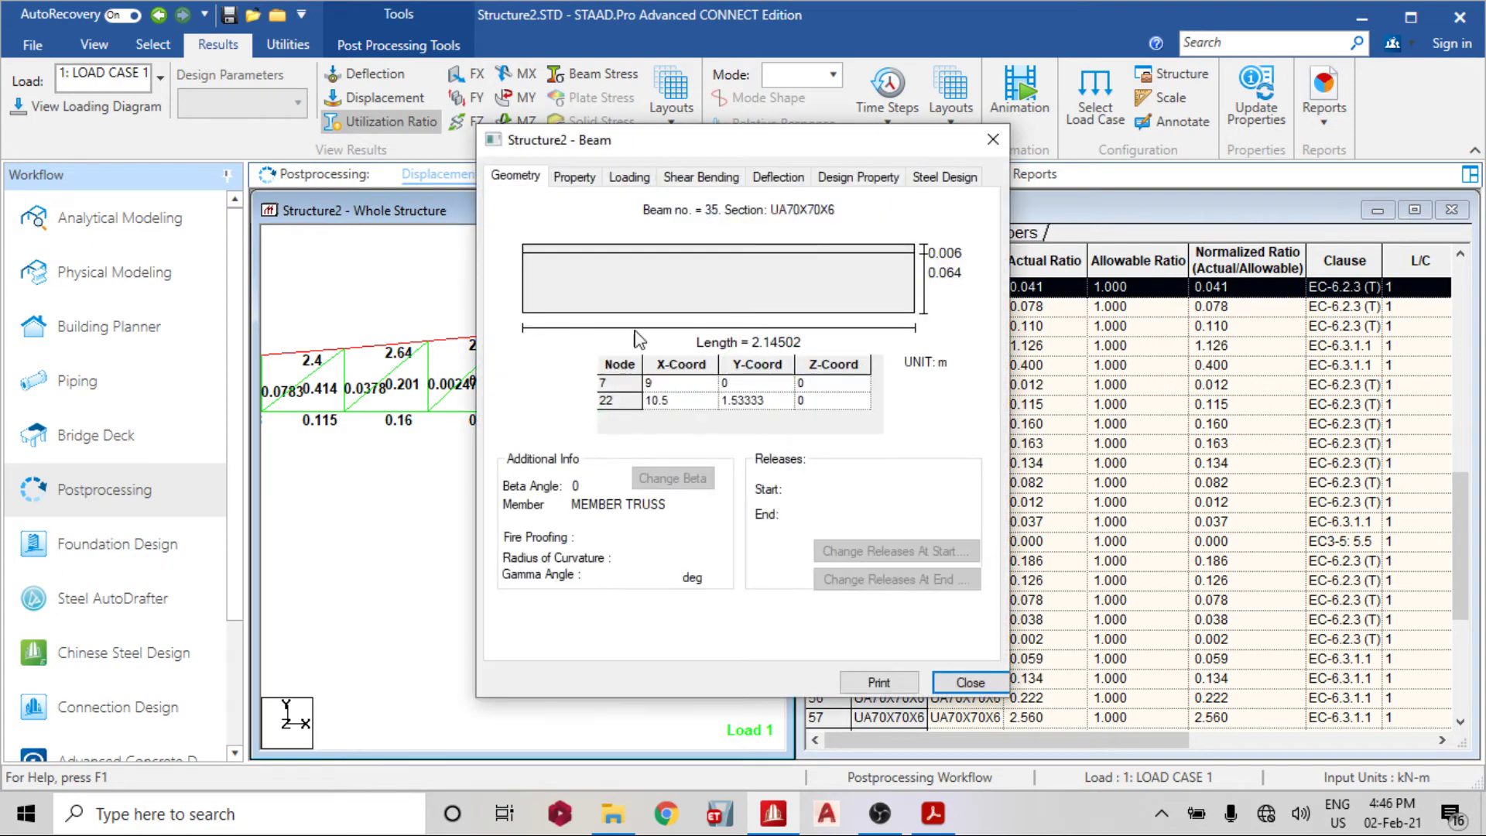
pyautogui.click(945, 177)
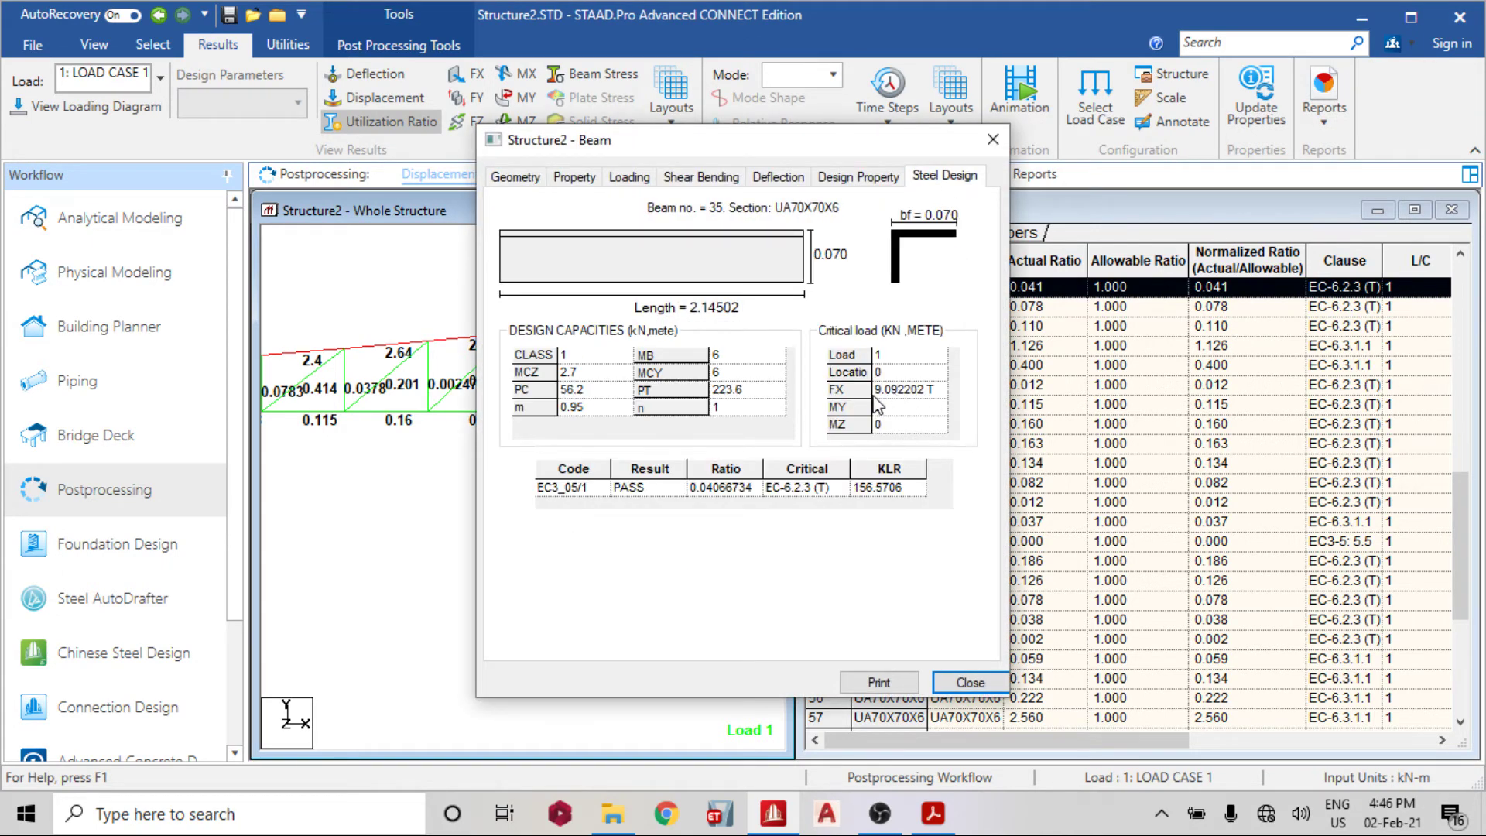
pyautogui.click(993, 139)
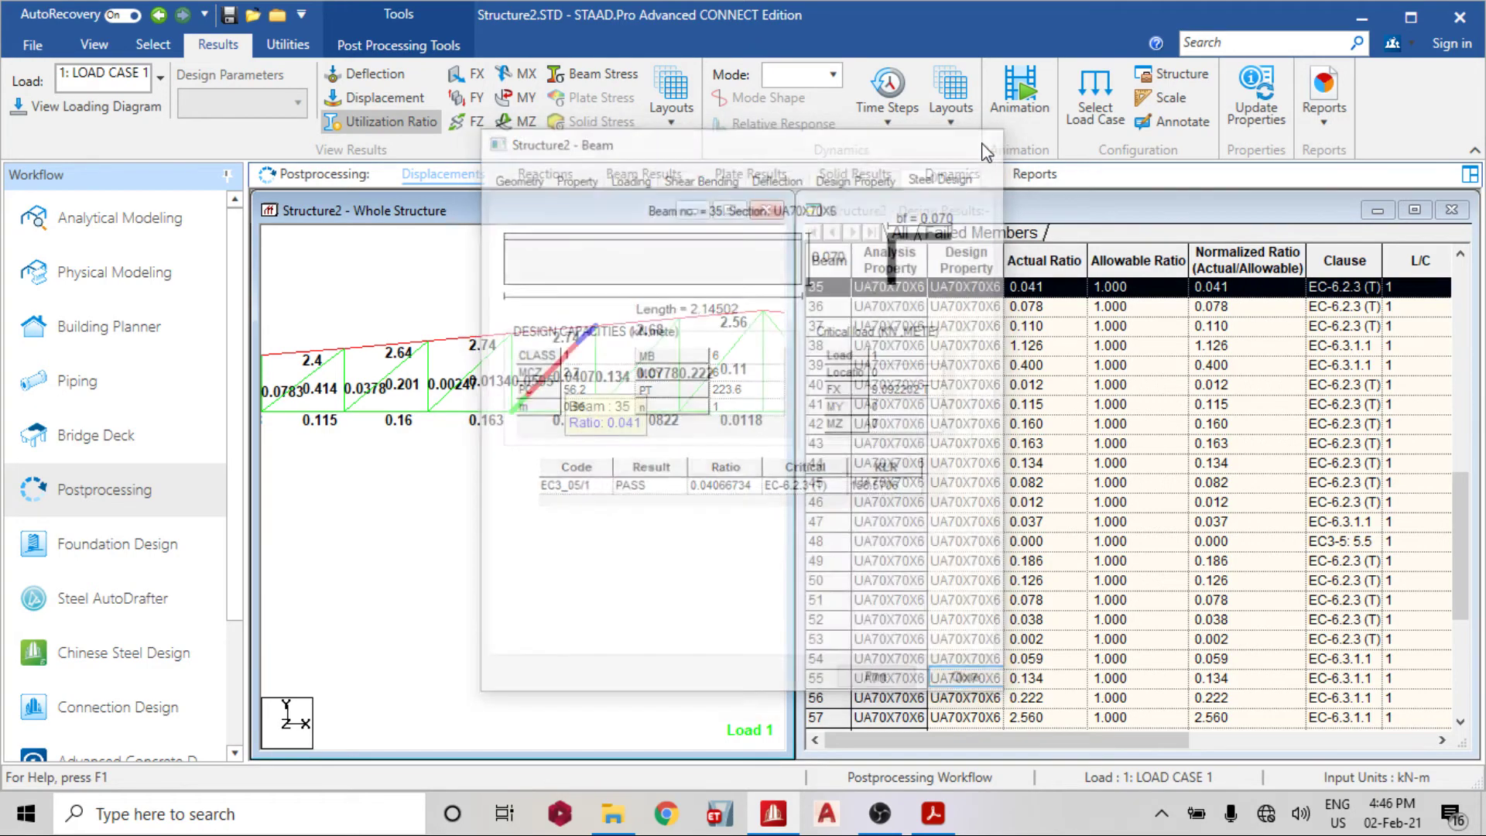
# Show the beam results for diagonal beam 35 and look up its maximum axial forces
pyautogui.click(643, 176)
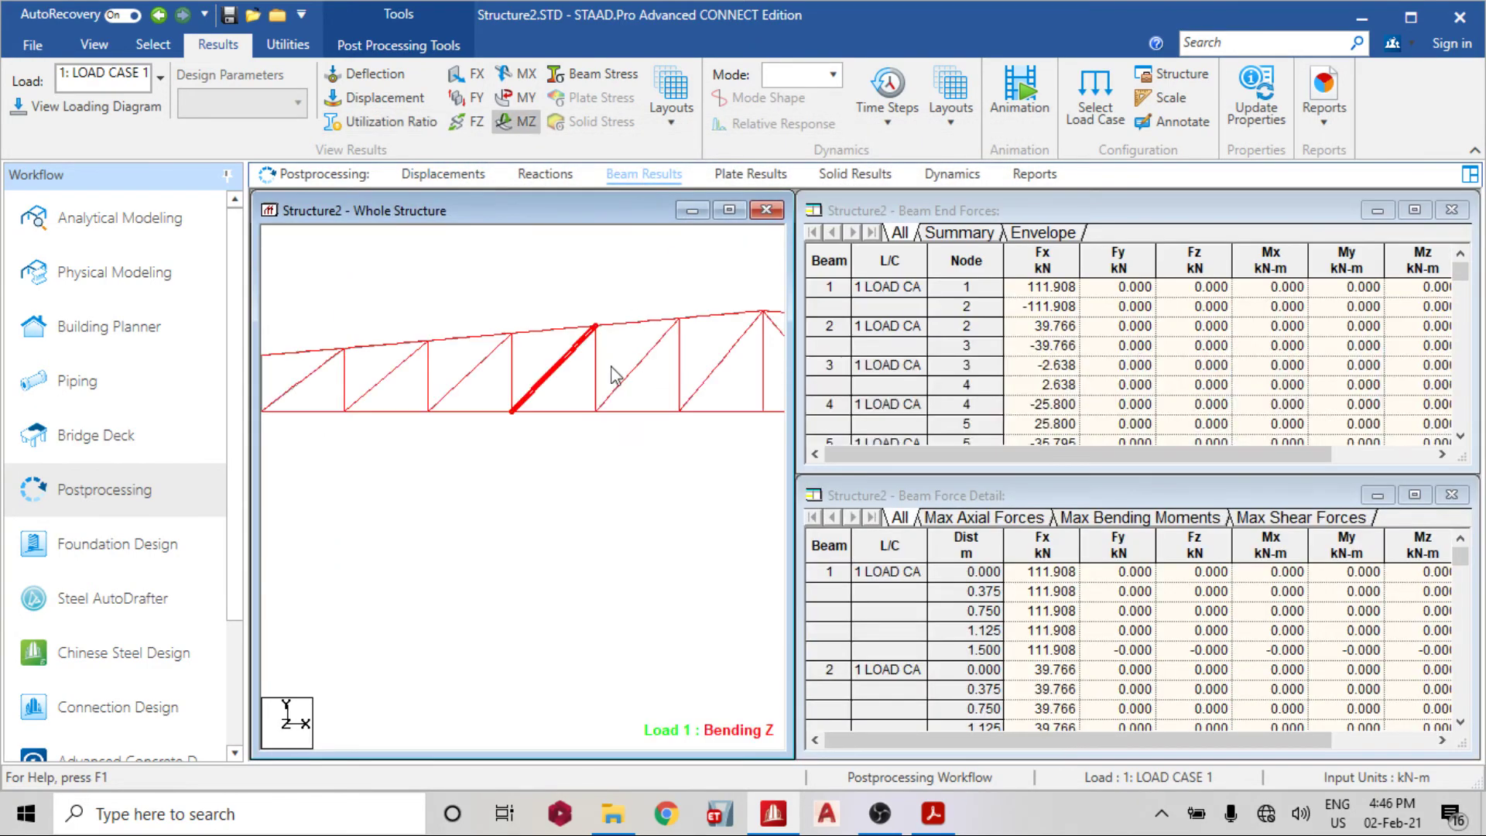
pyautogui.click(557, 378)
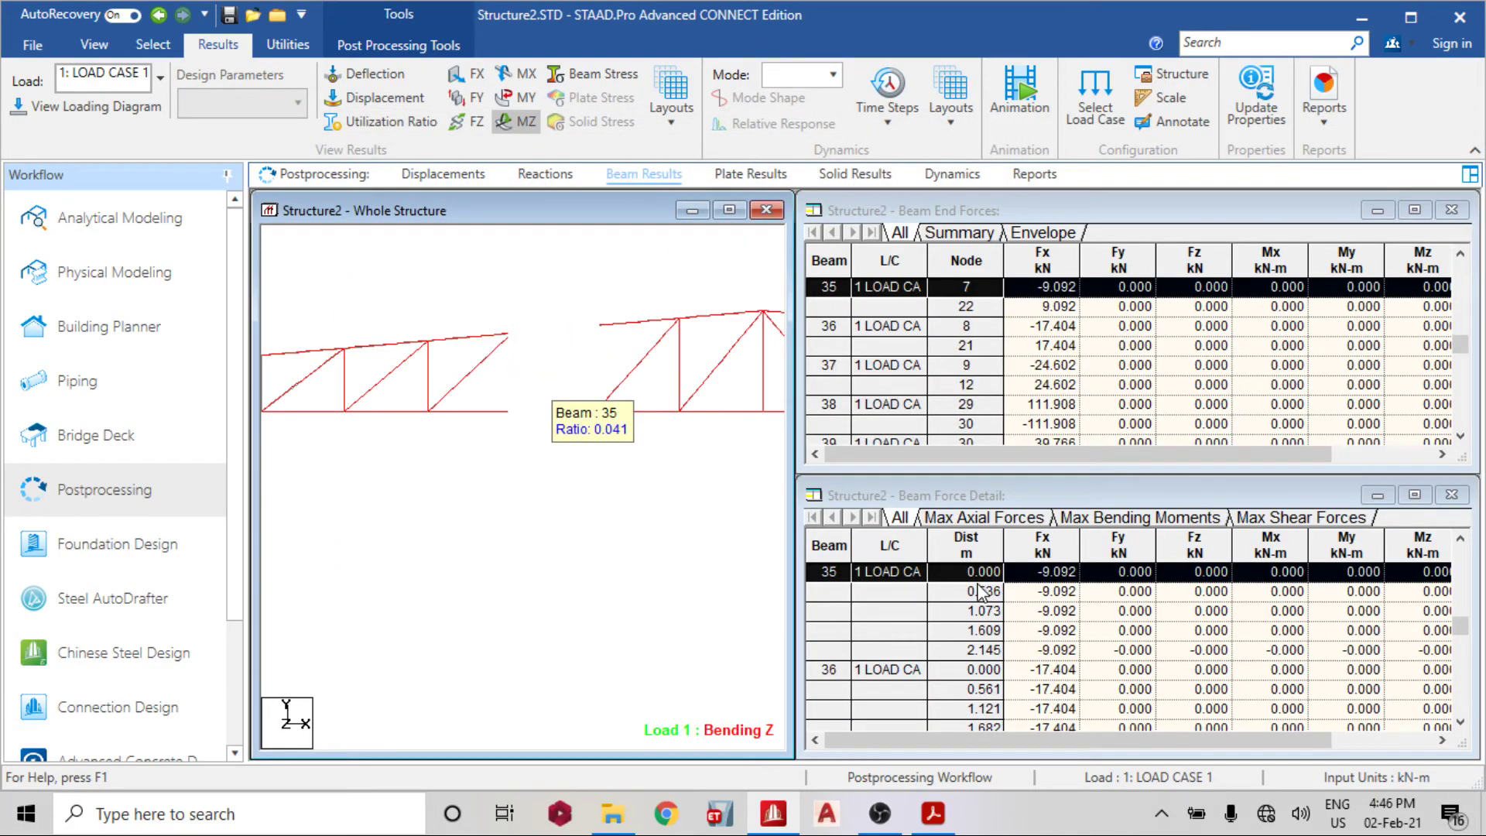
pyautogui.click(1007, 519)
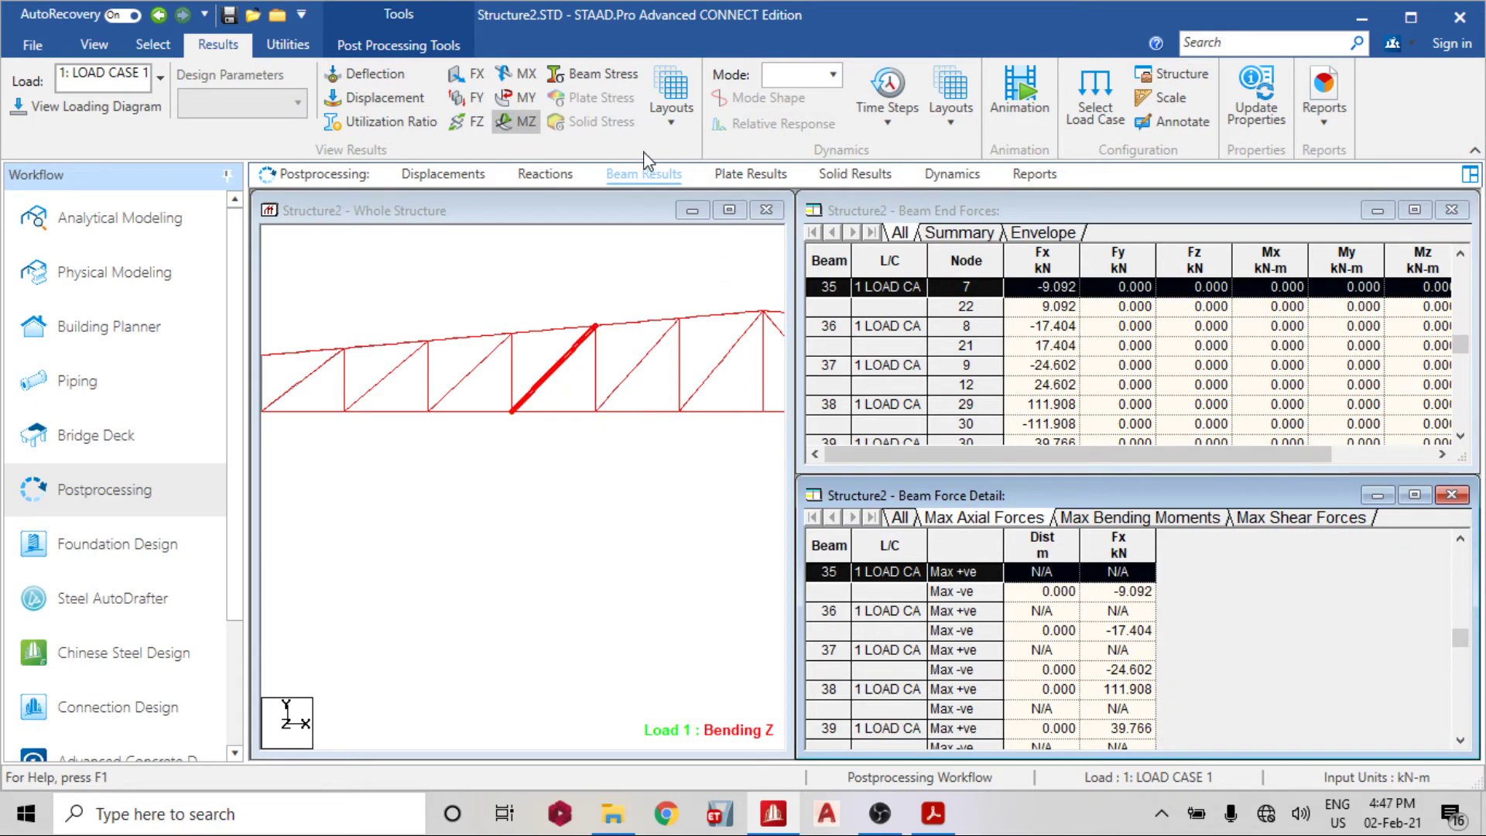
# Return to the utilization layout and compare beam 35's tension capacity with its critical axial load in its steel design results
pyautogui.click(672, 97)
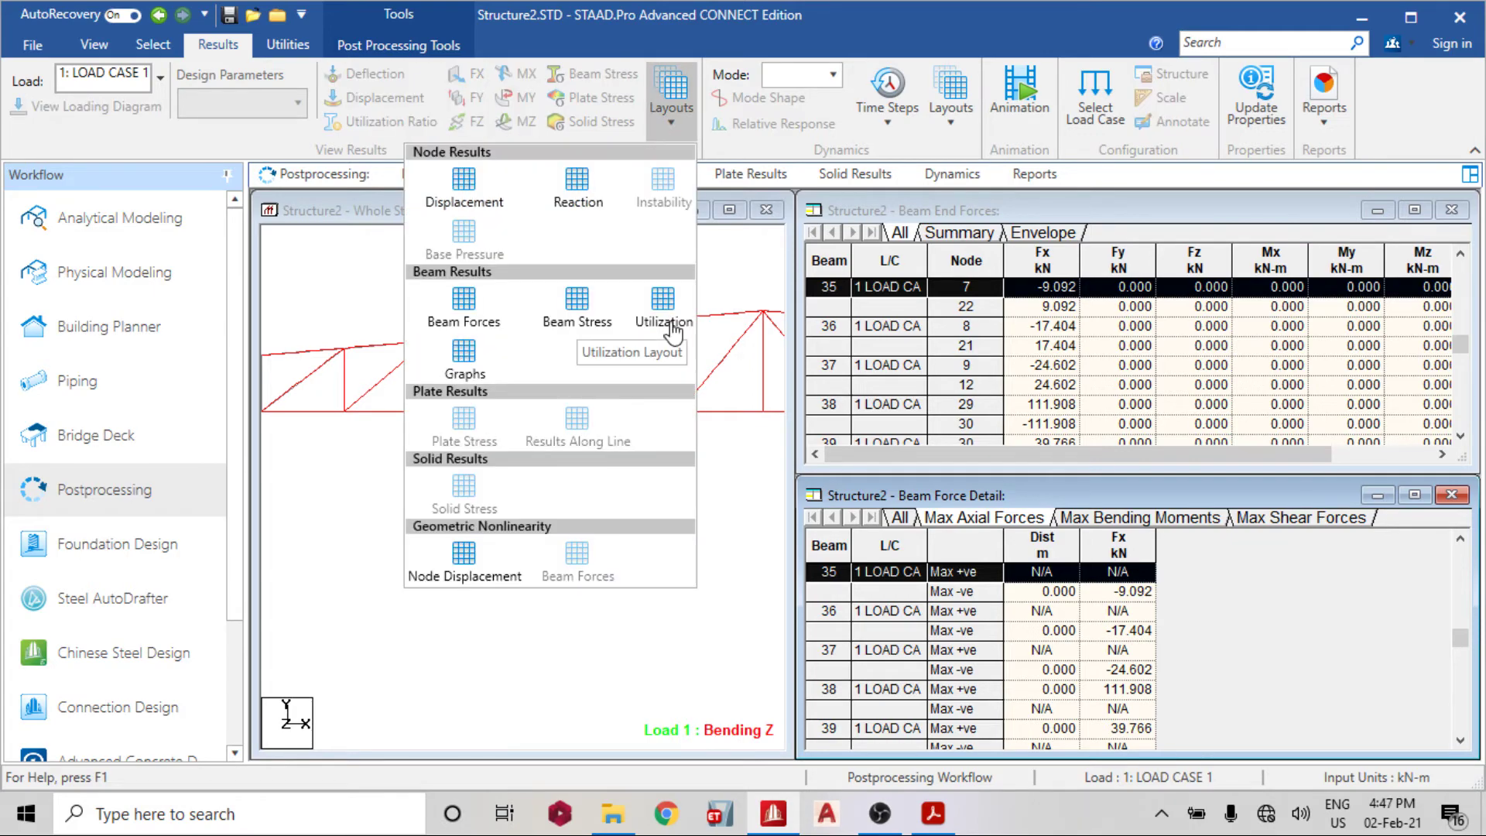
pyautogui.click(670, 325)
pyautogui.click(565, 387)
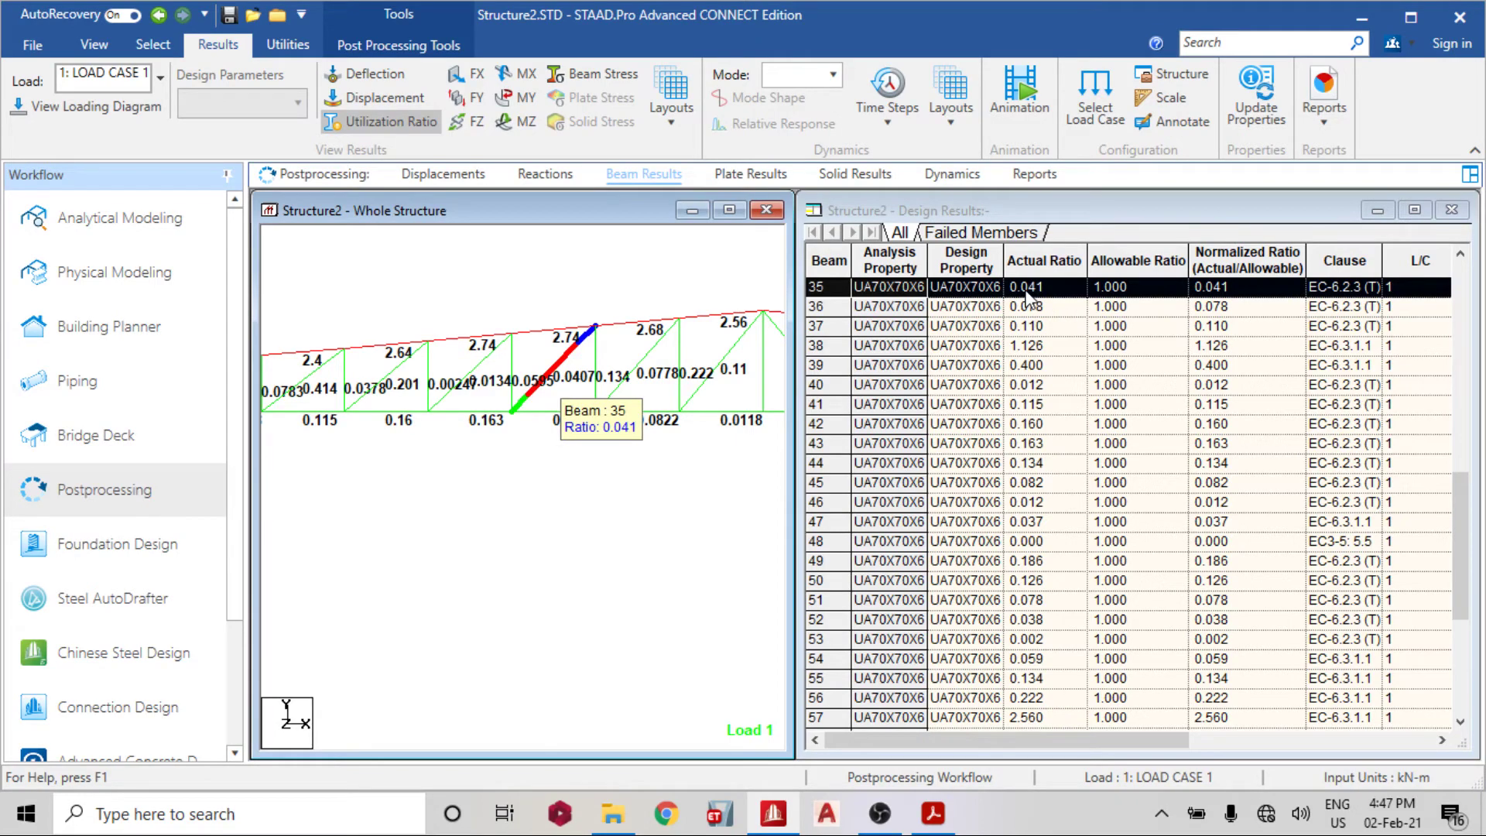
pyautogui.click(555, 370)
pyautogui.doubleClick(554, 370)
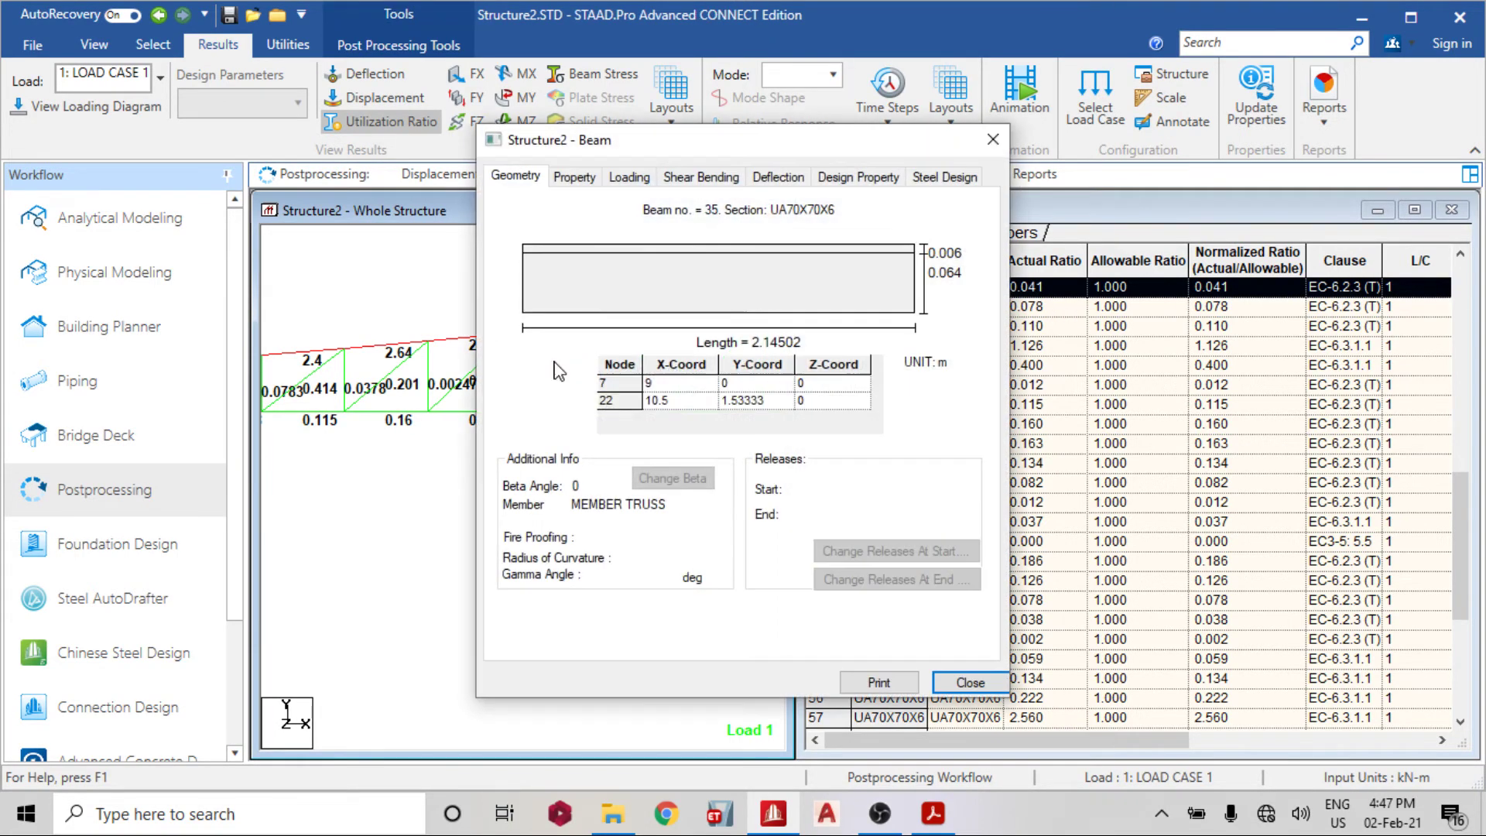
pyautogui.click(927, 175)
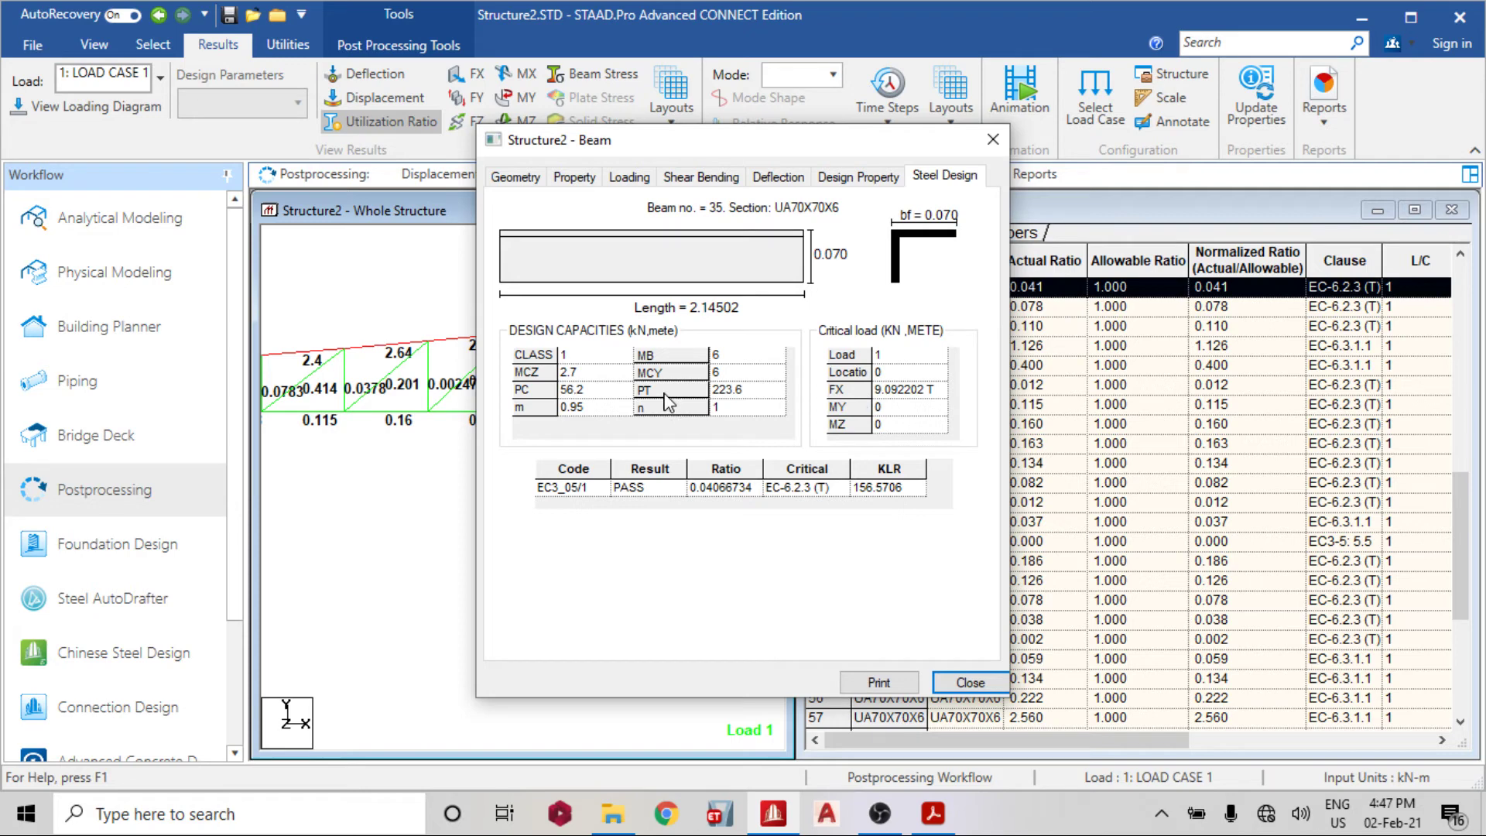
# Switch to the Calculator app and shrink its window so beam 35's steel design results stay readable beside it
pyautogui.press('super')
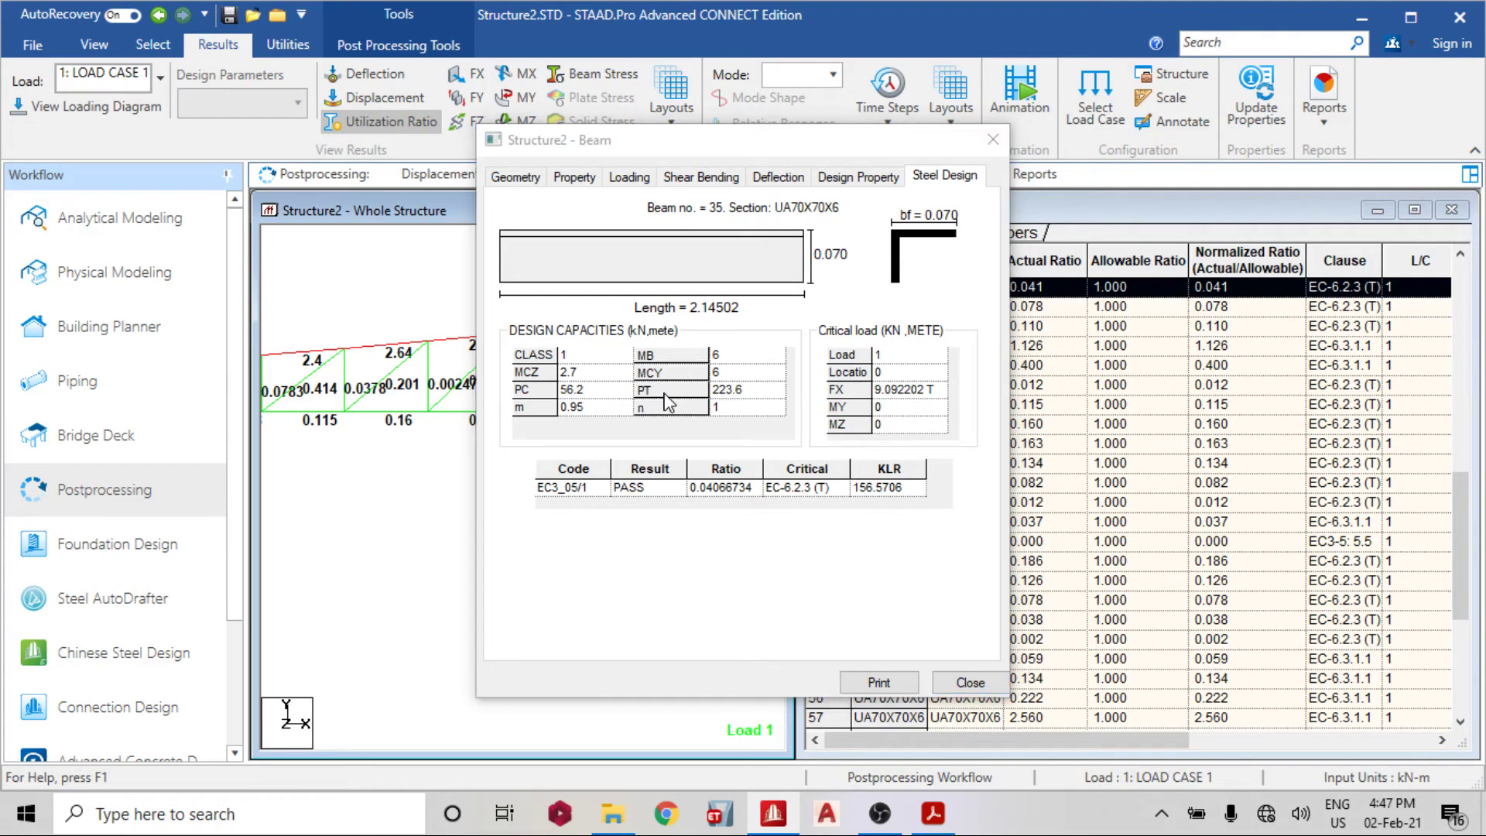
pyautogui.write('c')
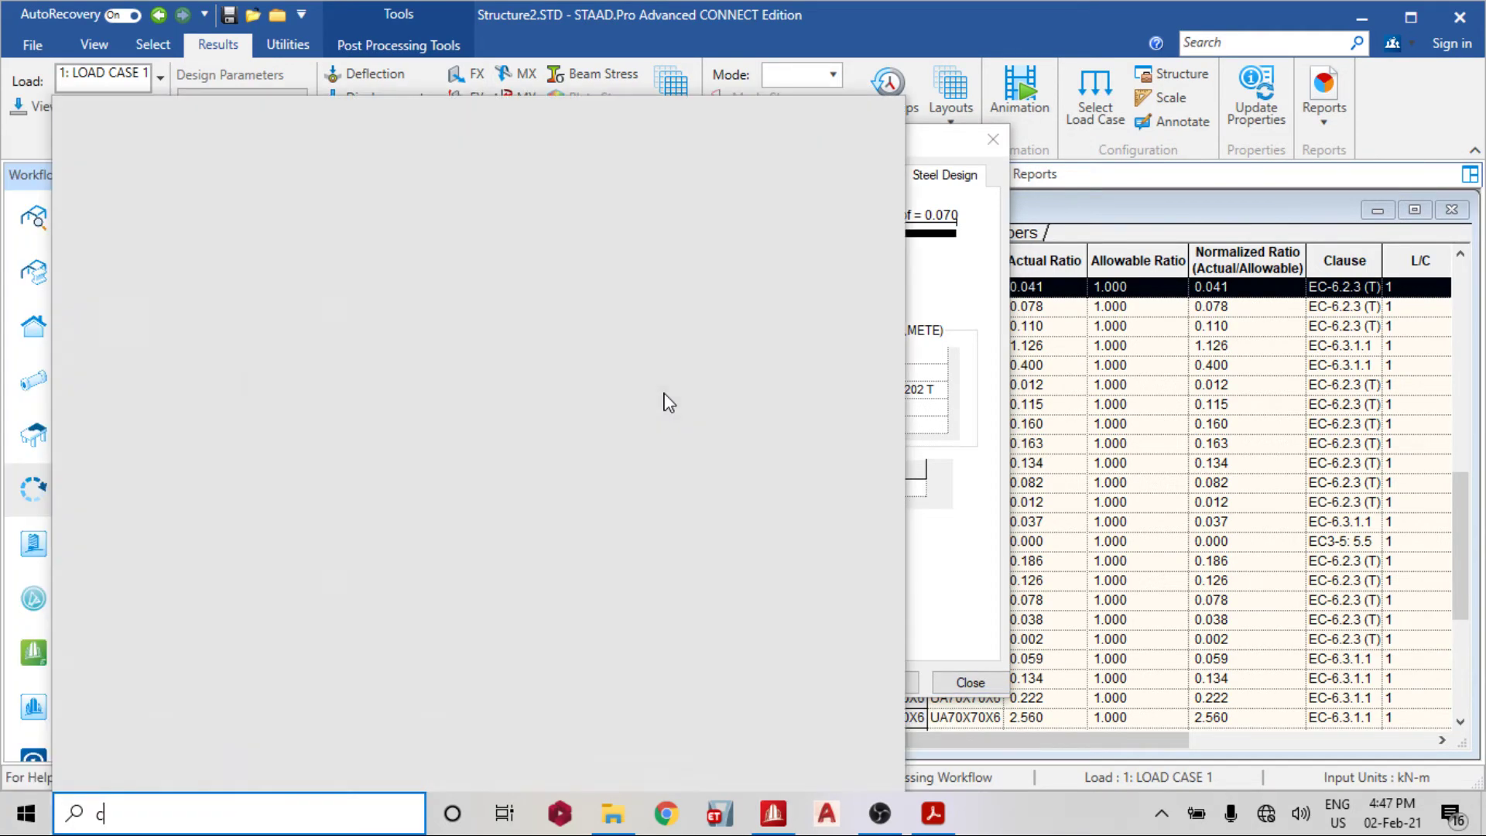
pyautogui.write('al')
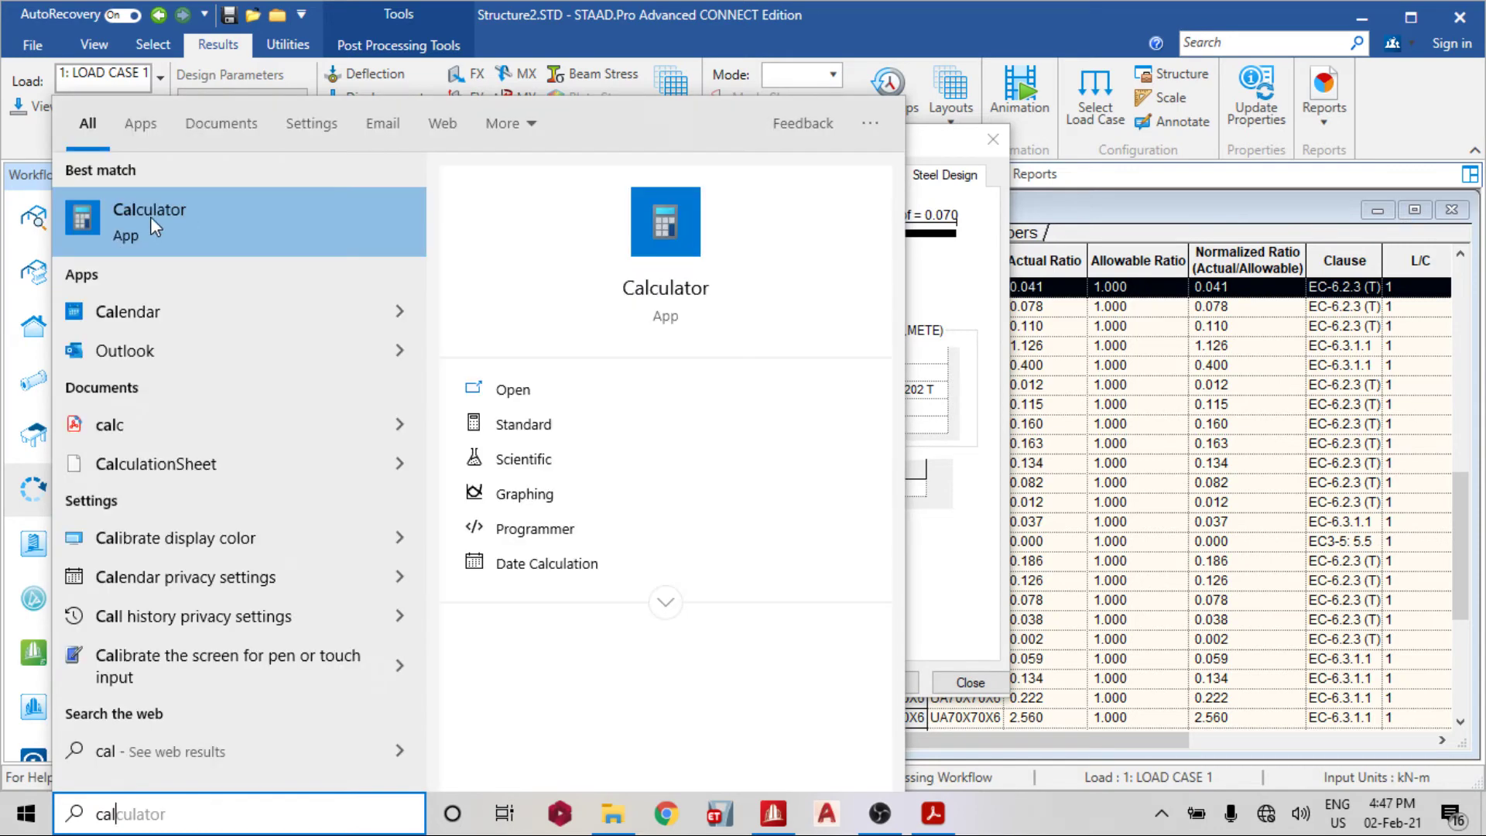
pyautogui.click(151, 223)
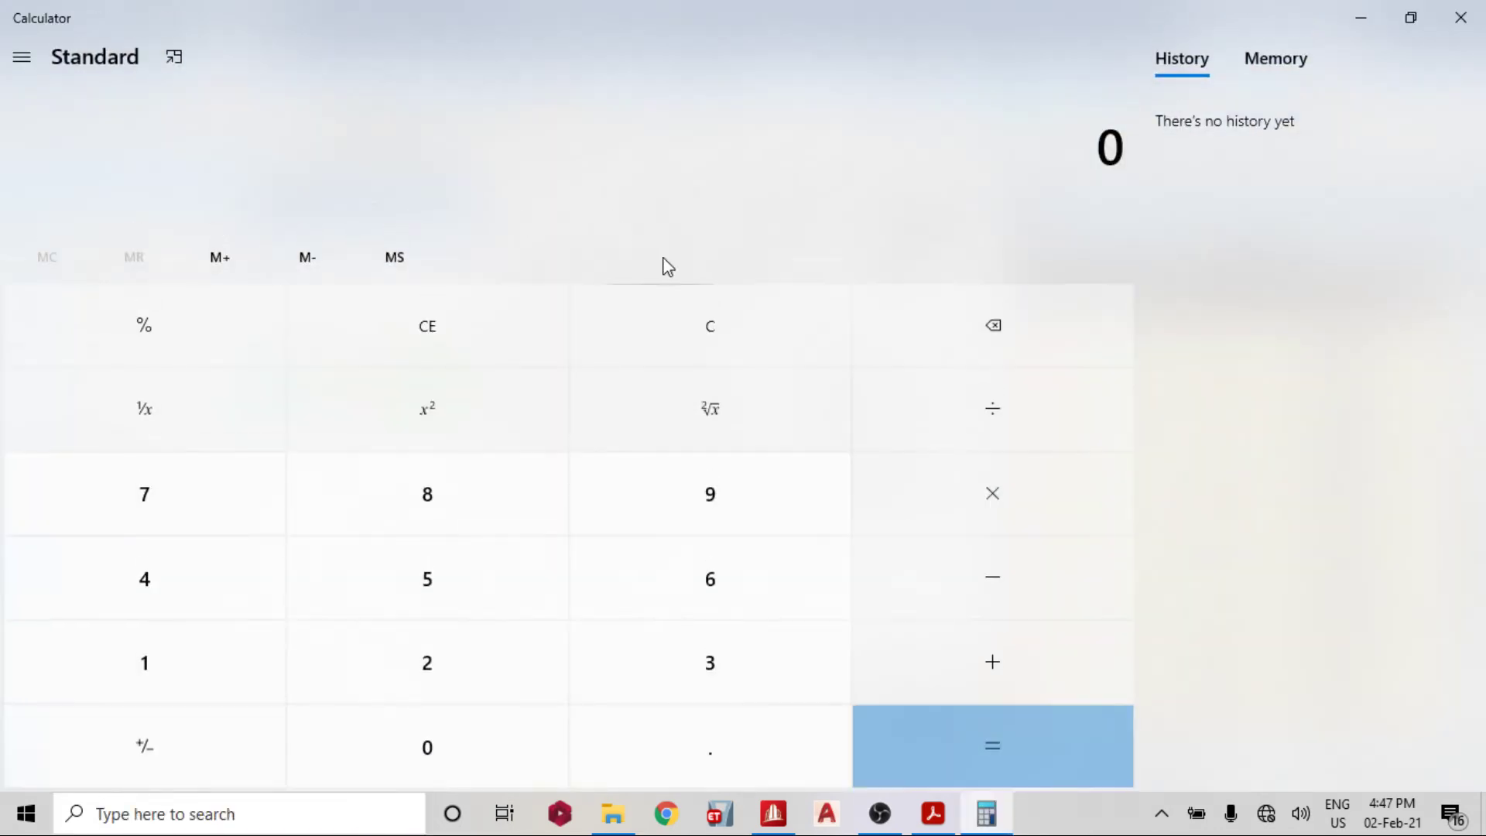
pyautogui.click(1421, 27)
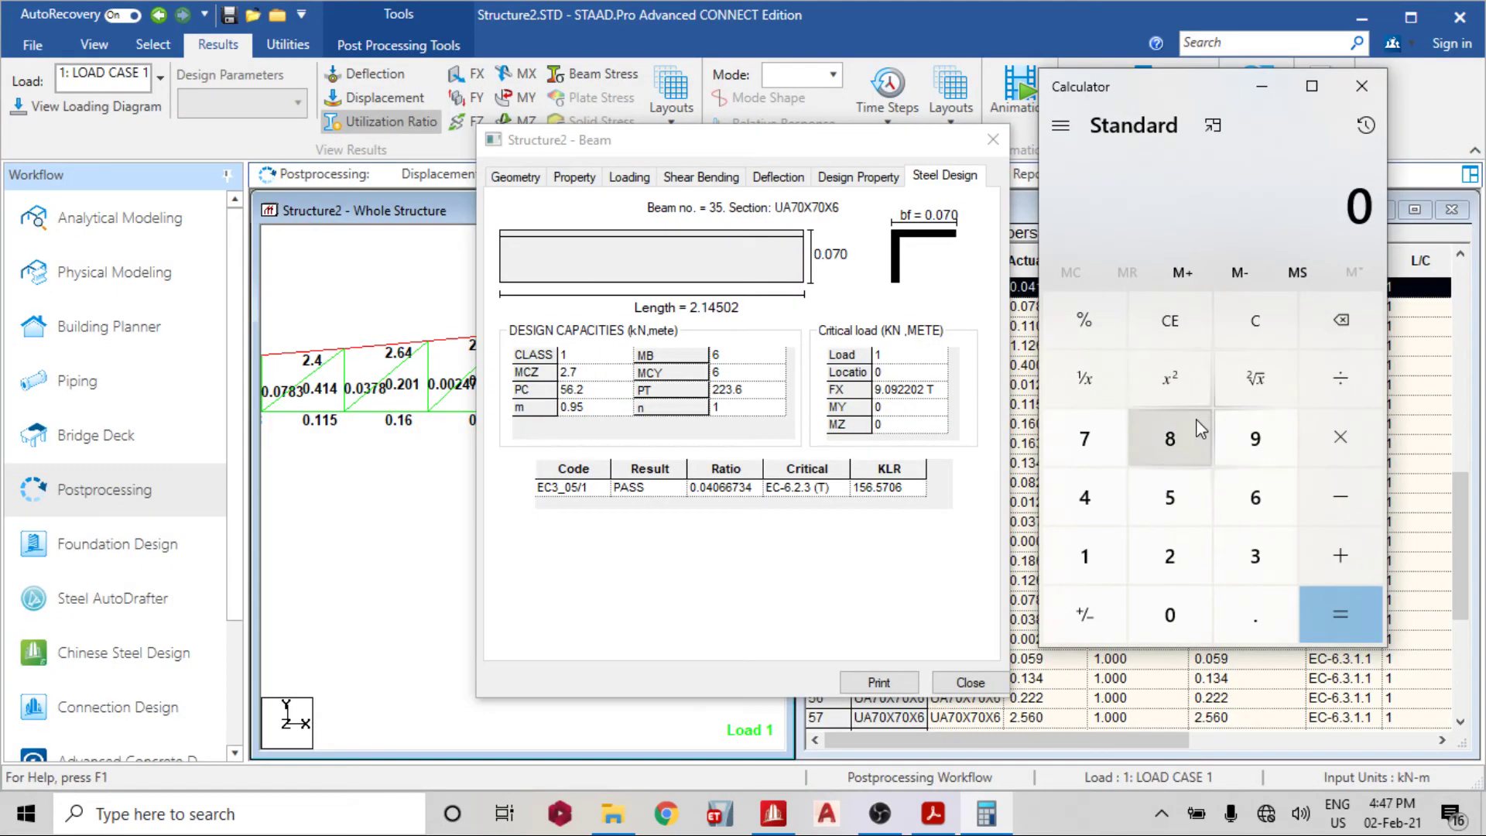
# Calculate beam 35's tension ratio by dividing 9.092202 by 223.6, compare it with the reported design ratio, and put the calculator away
pyautogui.click(1245, 455)
pyautogui.write('.09')
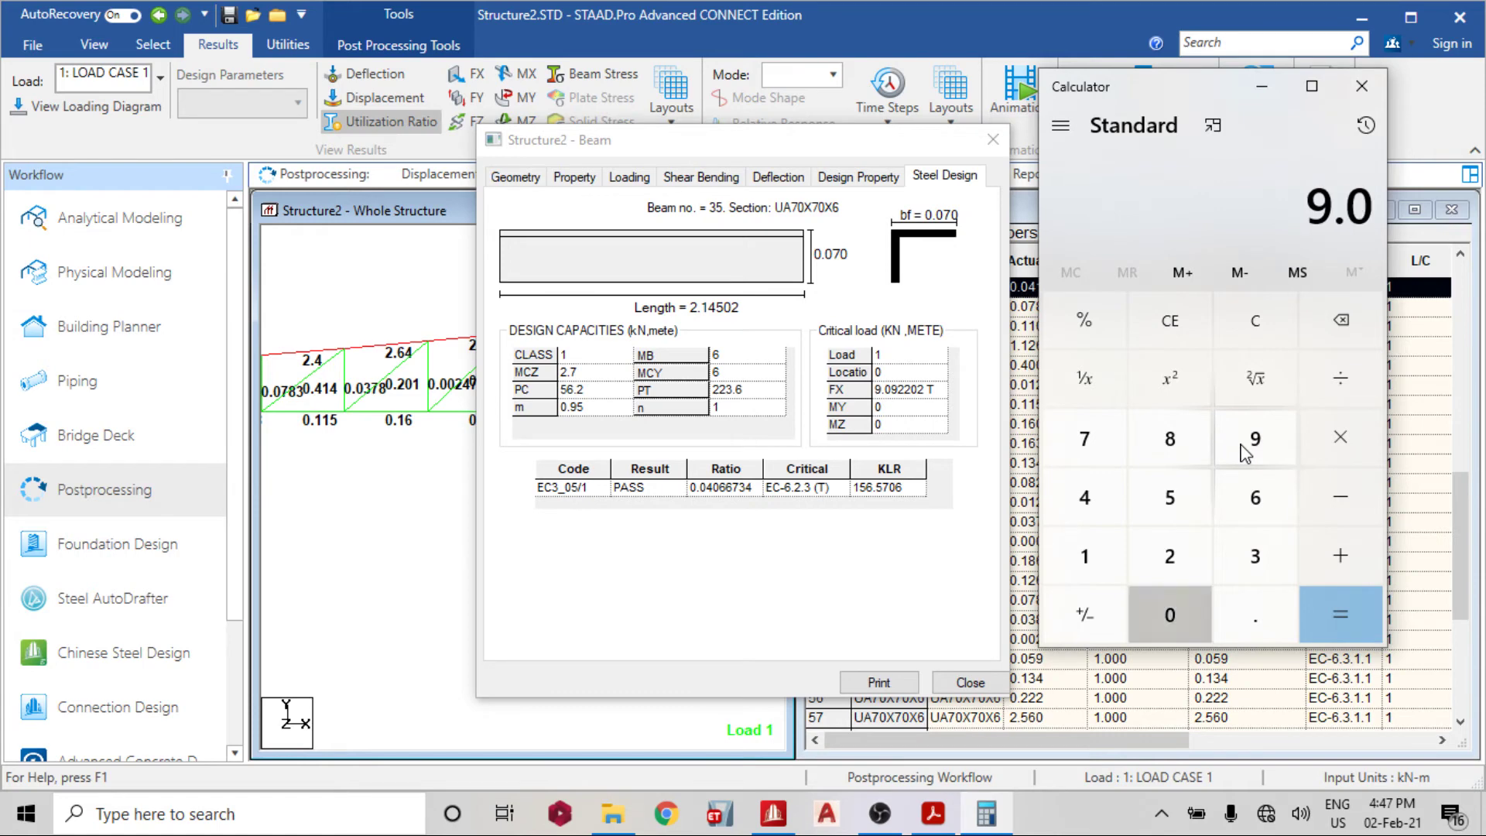
pyautogui.write('2202')
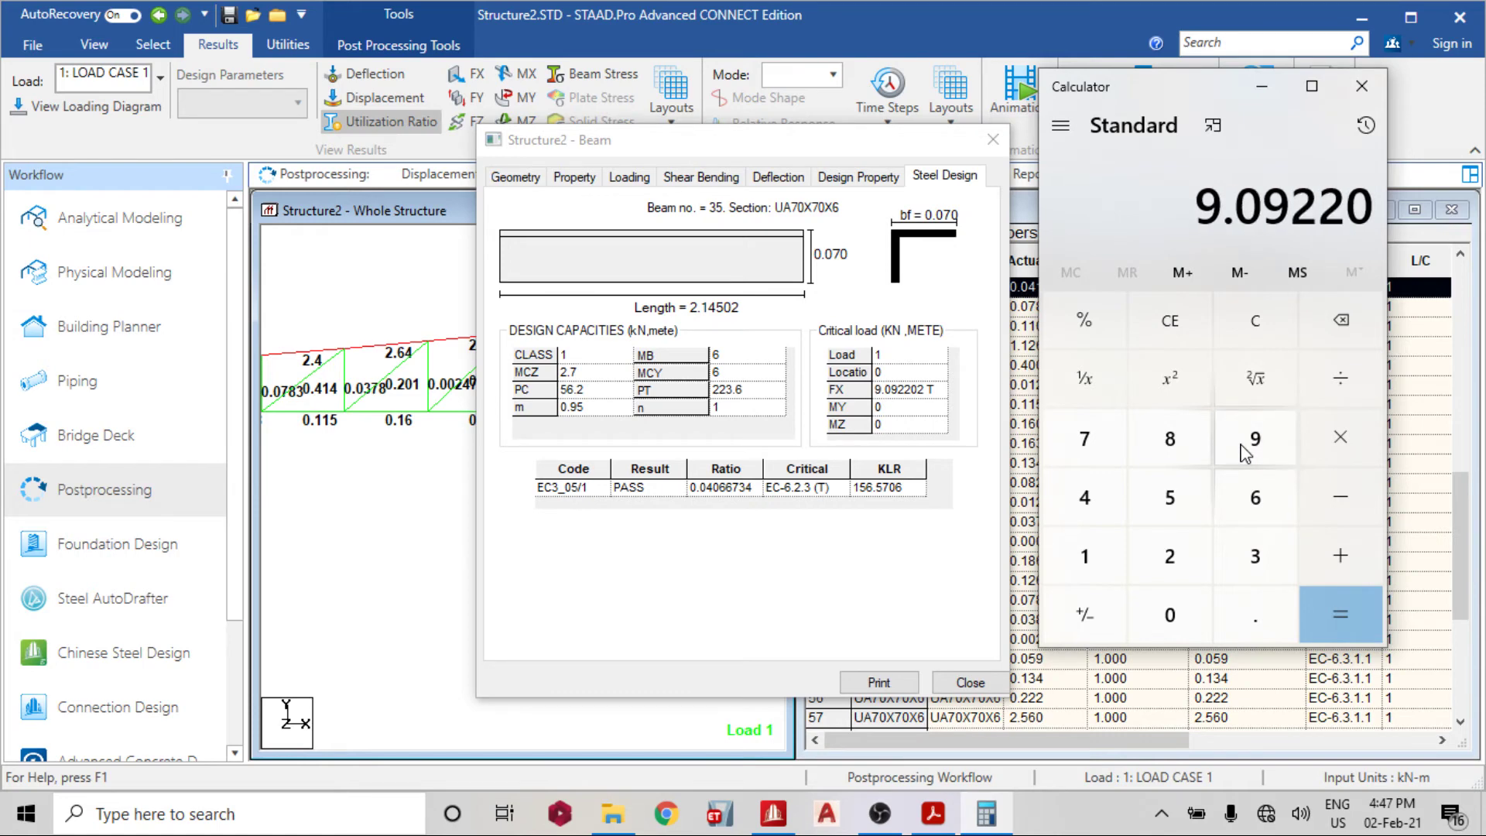
pyautogui.click(1325, 375)
pyautogui.write('22')
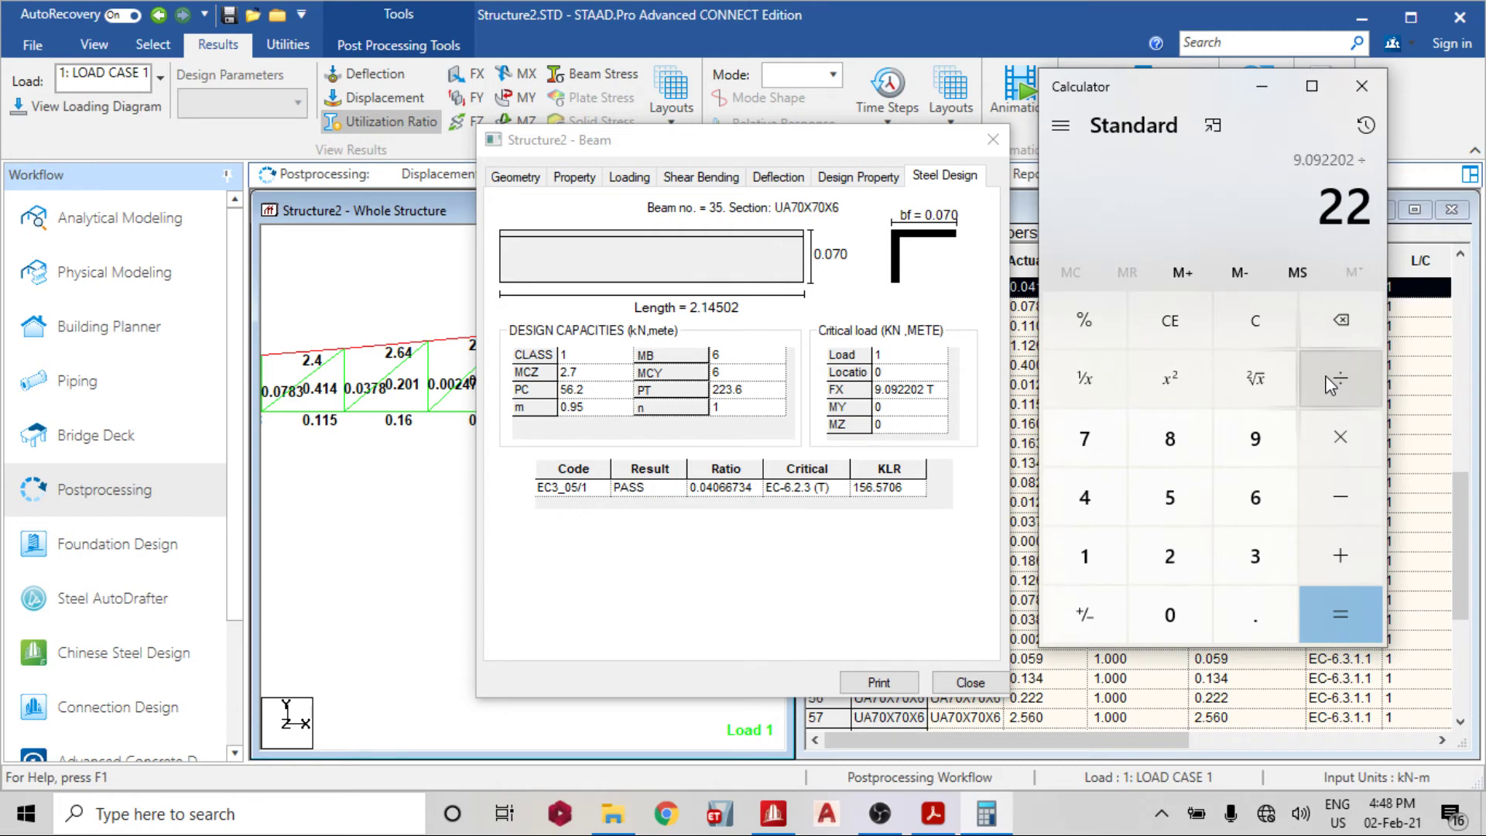
pyautogui.write('3.6')
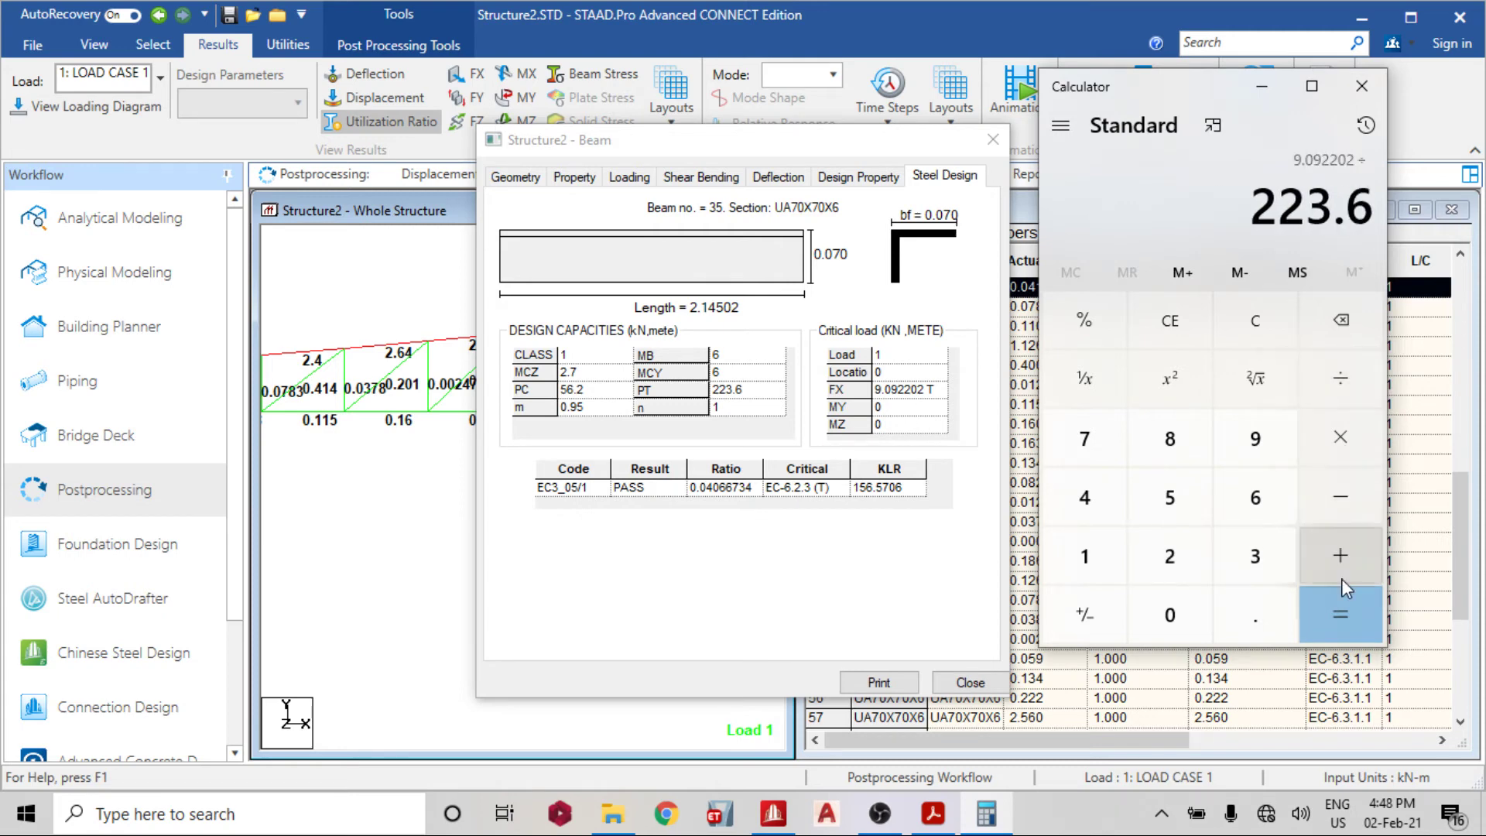
pyautogui.click(1339, 615)
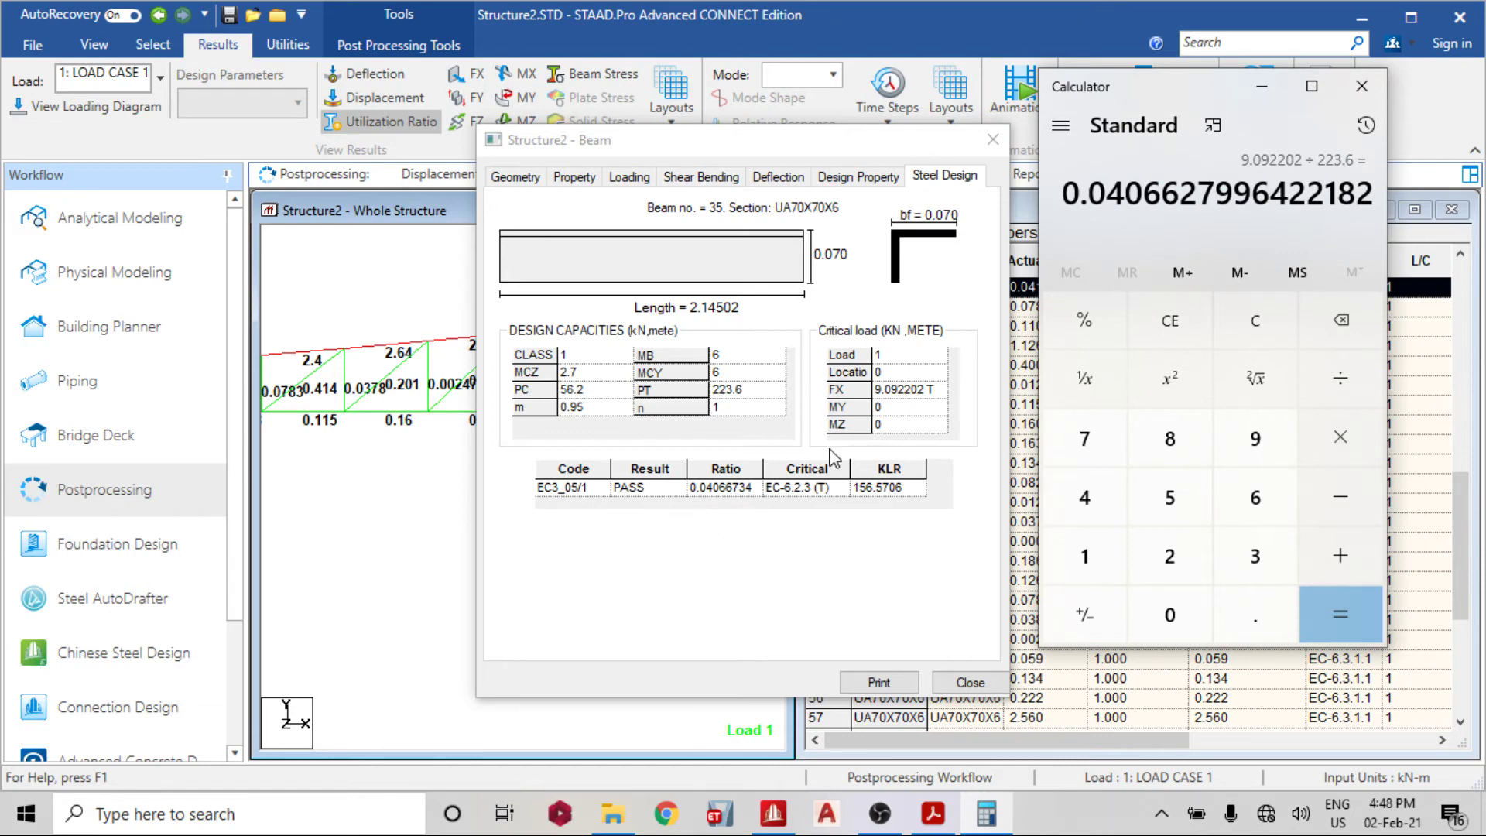
pyautogui.click(1262, 86)
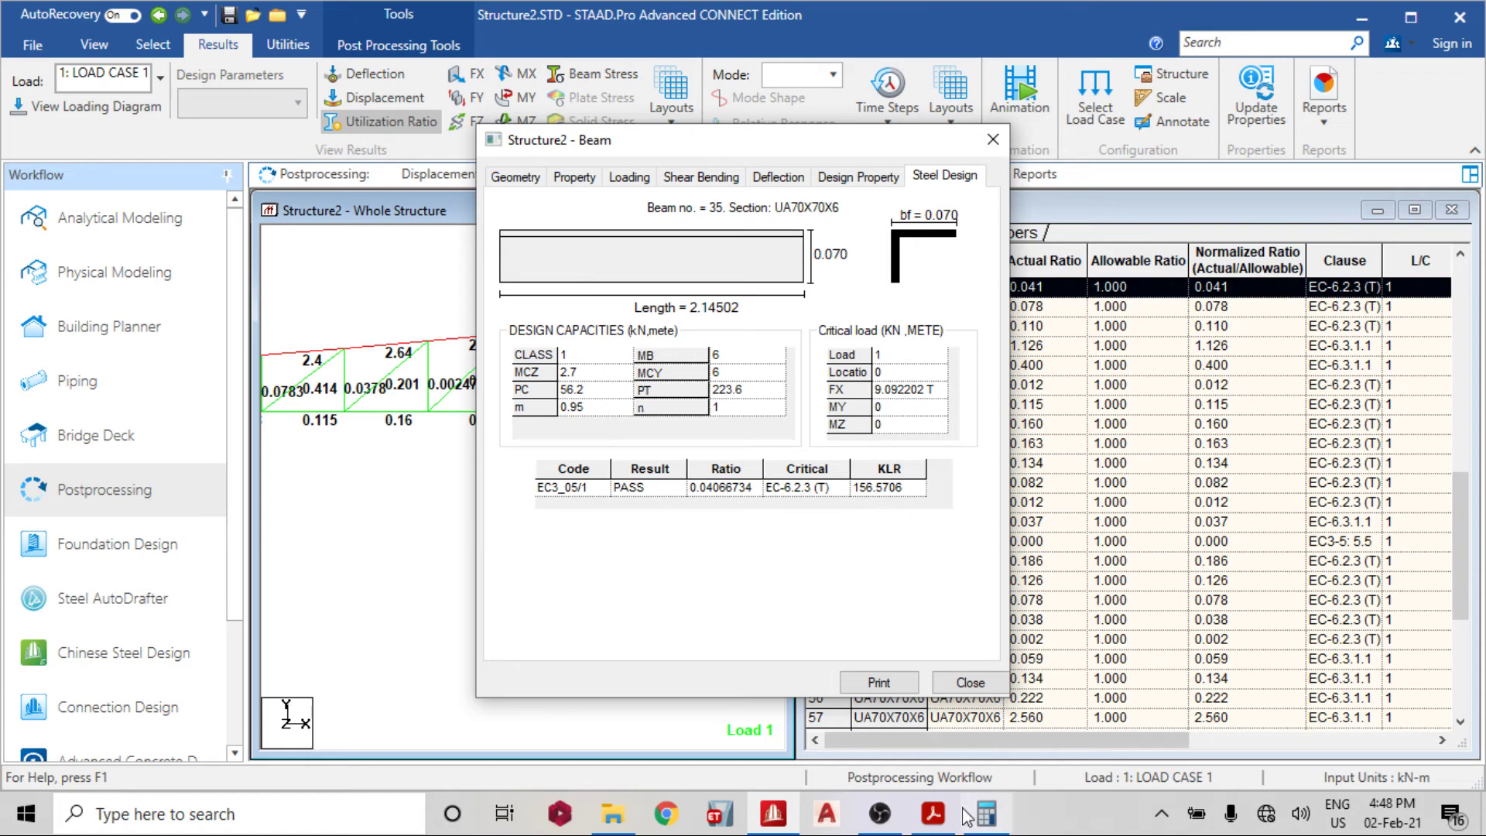
# Switch to en.1993.1.1.2005.pdf in Adobe Acrobat Reader and browse past its opening pages in full screen
pyautogui.click(934, 814)
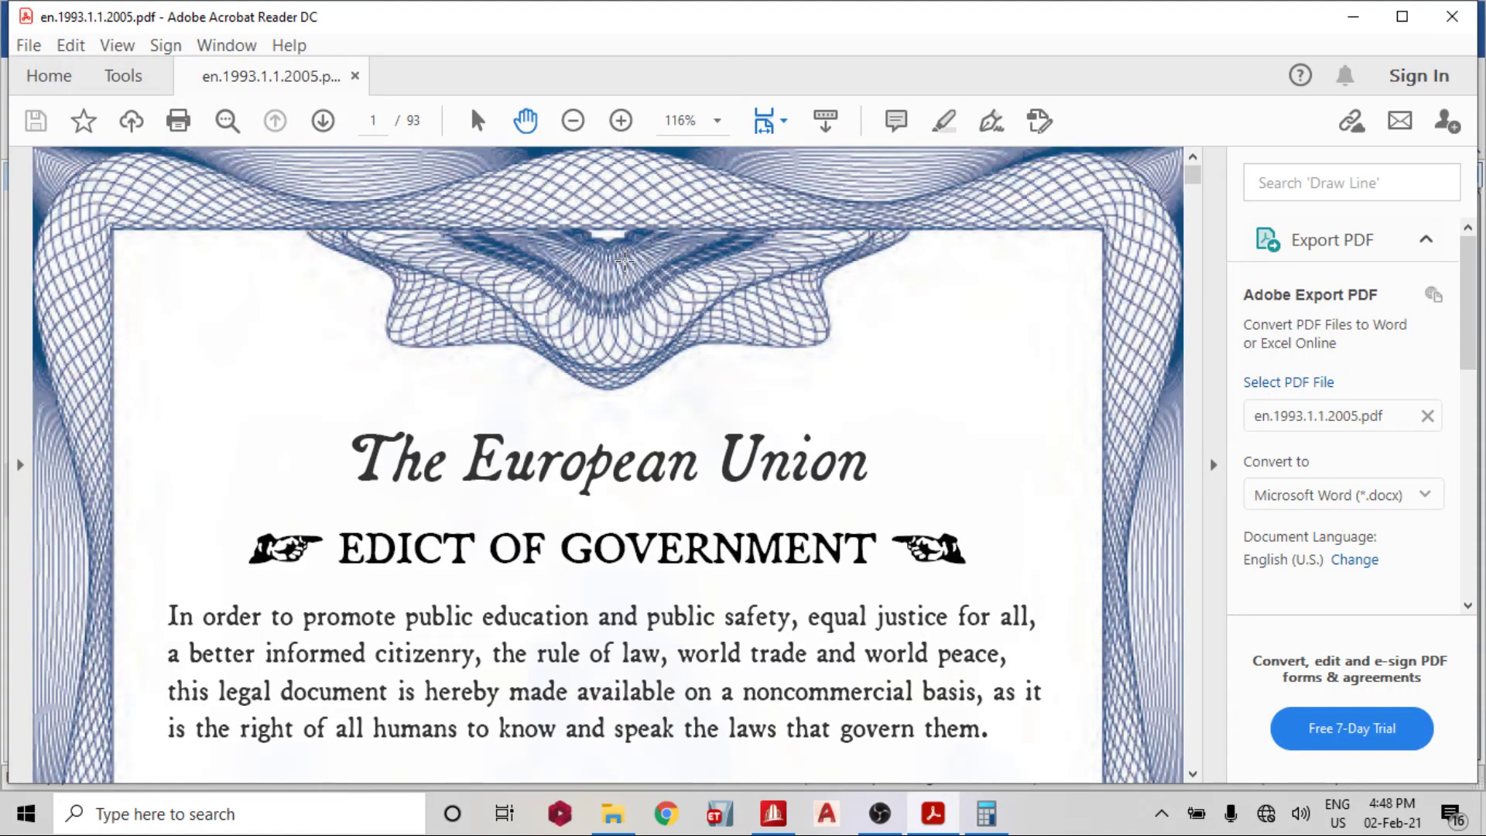
pyautogui.hotkey('ctrl', 'l')
pyautogui.scroll(-10, 624, 261)
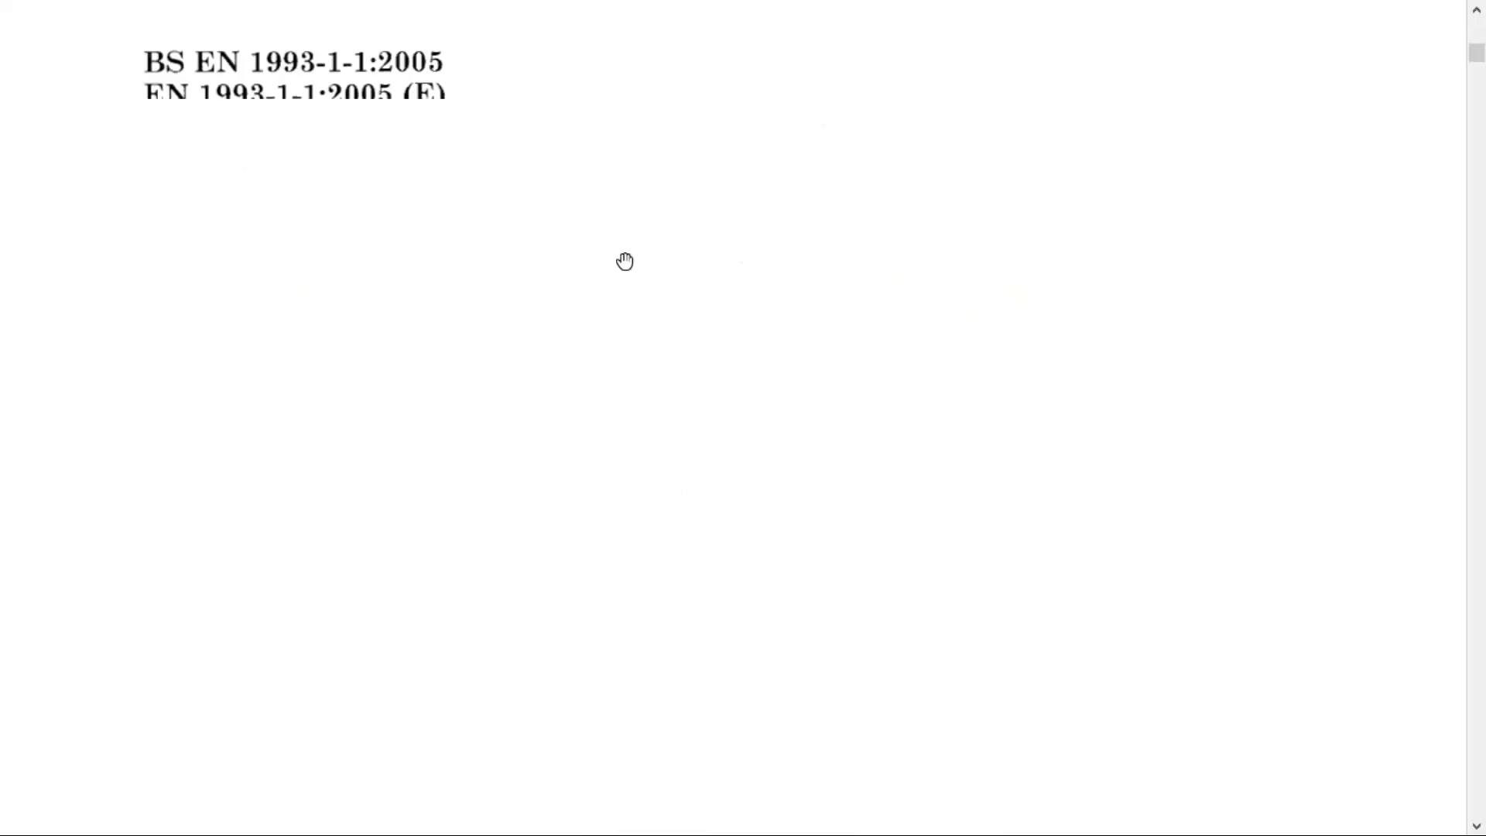